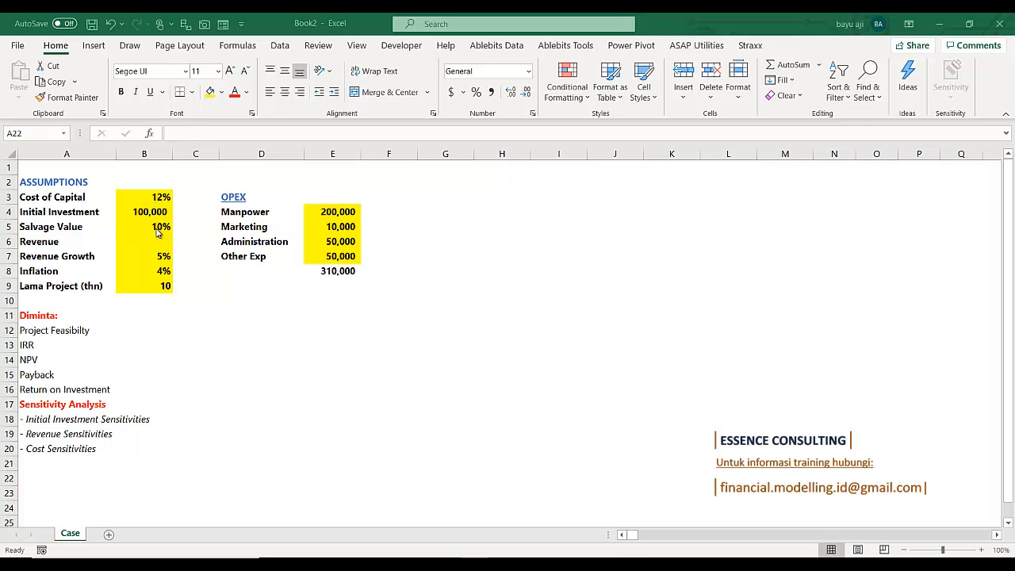
Set Revenue in B6 to 450,000, reusing the number format of the Initial Investment cell
{"action": "left_click", "coordinate": [147, 242]}
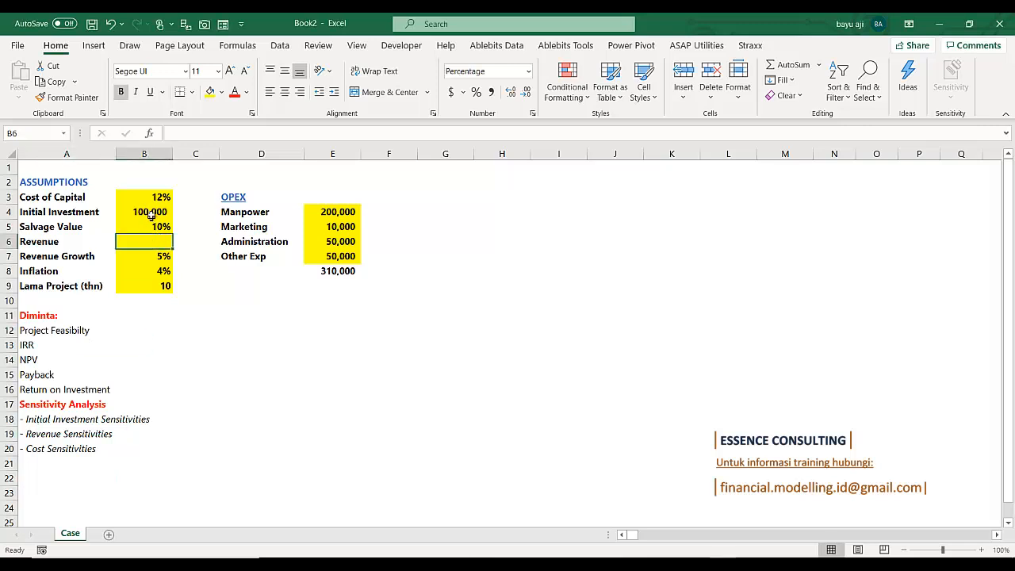
{"action": "left_click", "coordinate": [150, 213]}
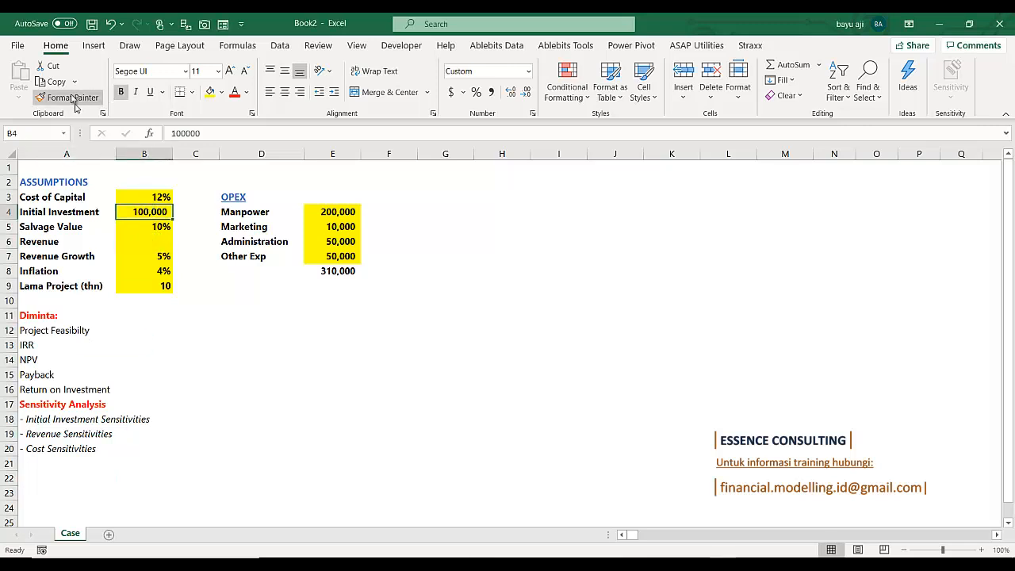
{"action": "right_click", "coordinate": [53, 84]}
{"action": "left_click", "coordinate": [53, 85]}
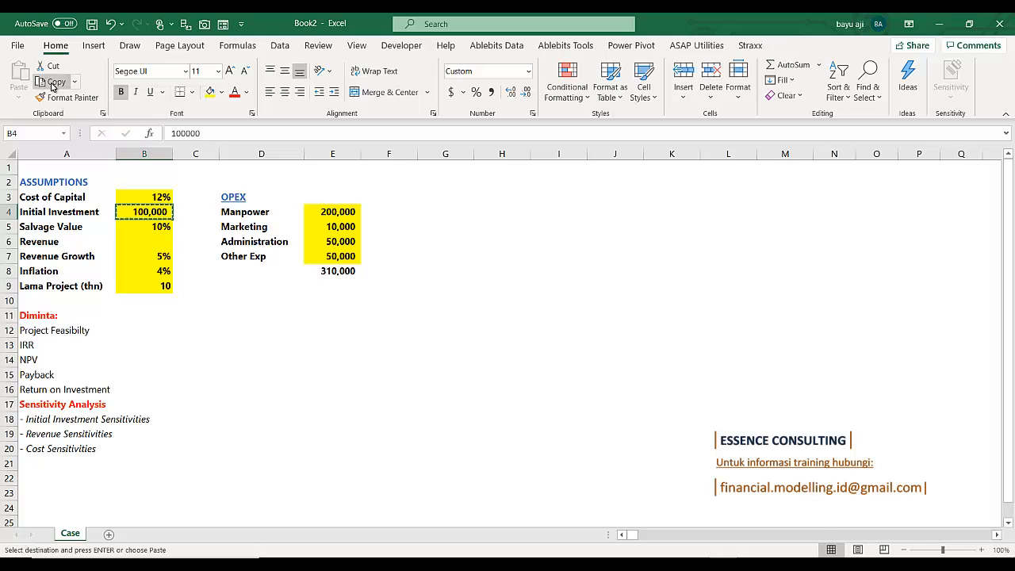
{"action": "left_click", "coordinate": [154, 240]}
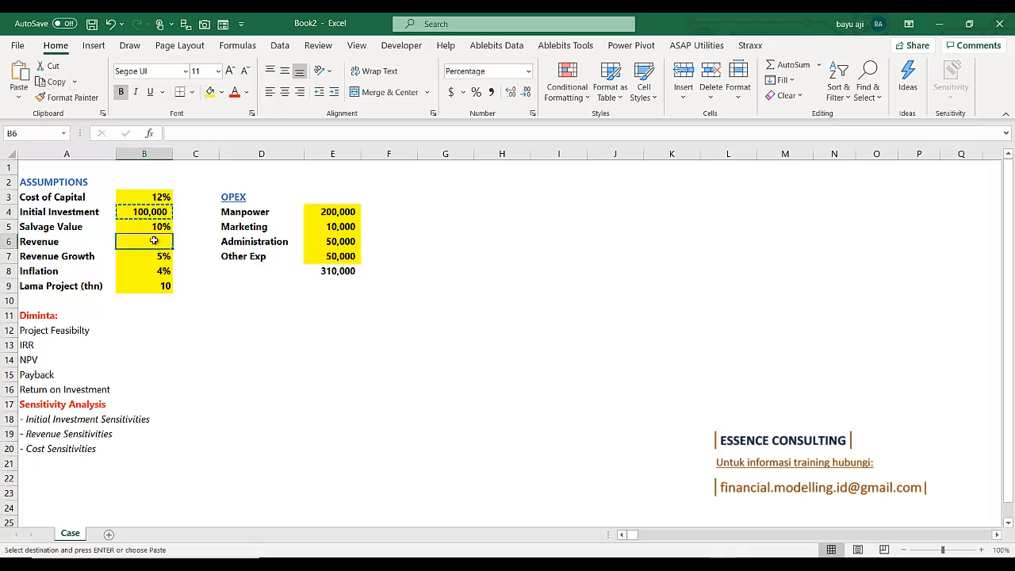
{"action": "key", "text": "ctrl+v"}
{"action": "double_click", "coordinate": [157, 241]}
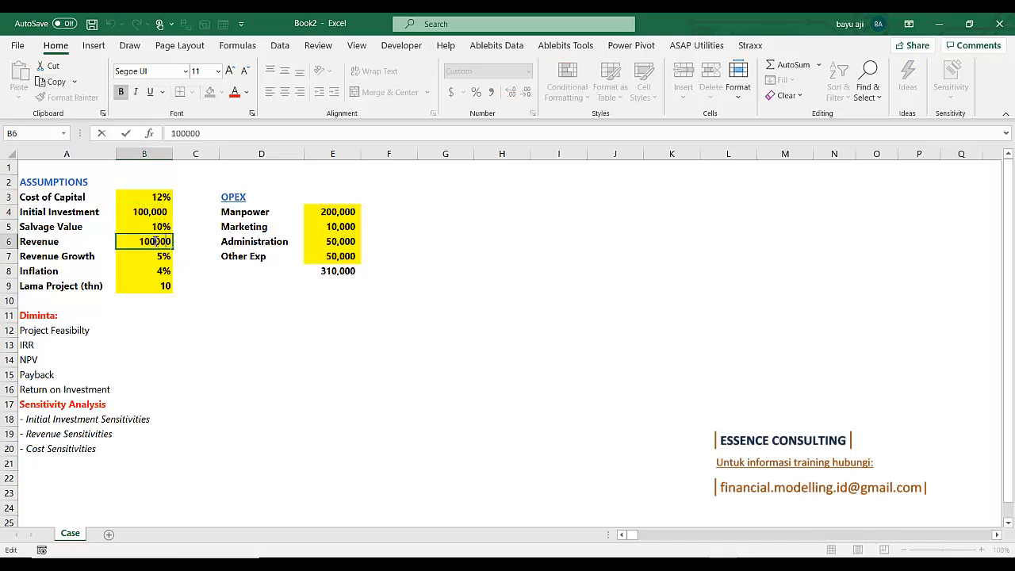
{"action": "key", "text": "shift+Home"}
{"action": "type", "text": "450"}
{"action": "key", "text": "Return"}
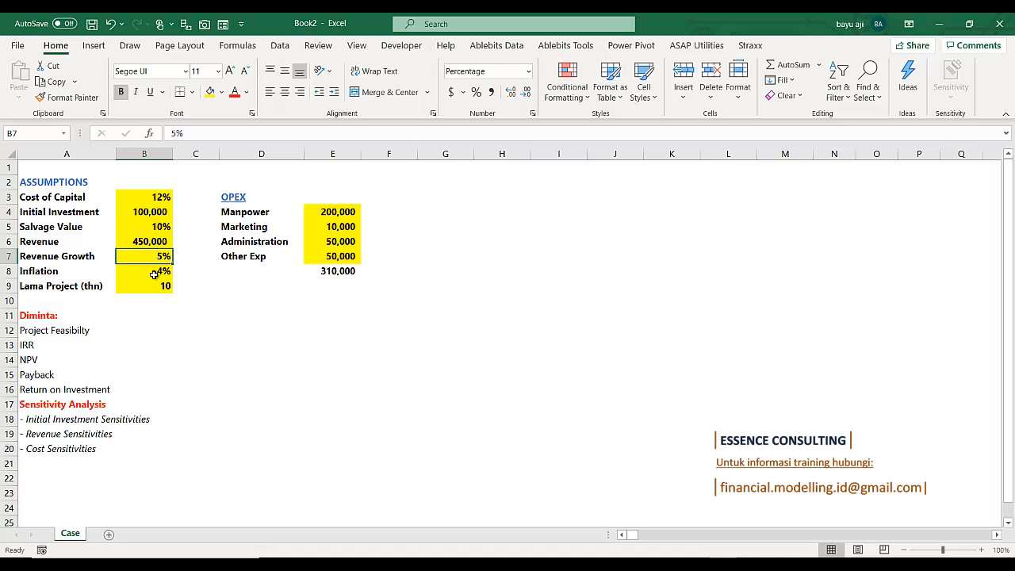
Italicize the Project Feasibilty entry in A12
{"action": "left_click", "coordinate": [52, 330]}
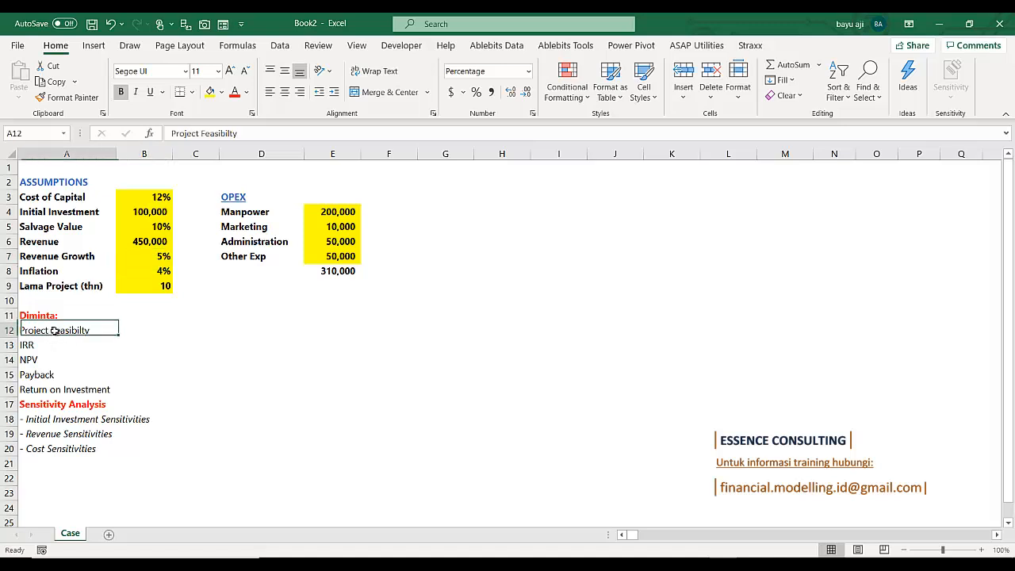
{"action": "left_click", "coordinate": [135, 91]}
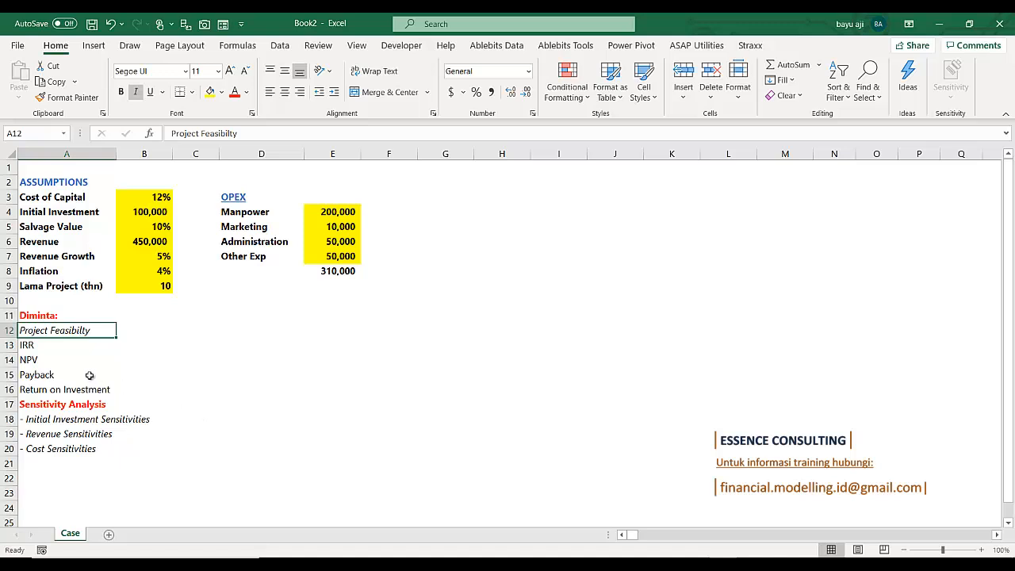
Review the requested outputs from IRR to Return on Investment and the three sensitivity analyses listed in column A
{"action": "left_click", "coordinate": [56, 346]}
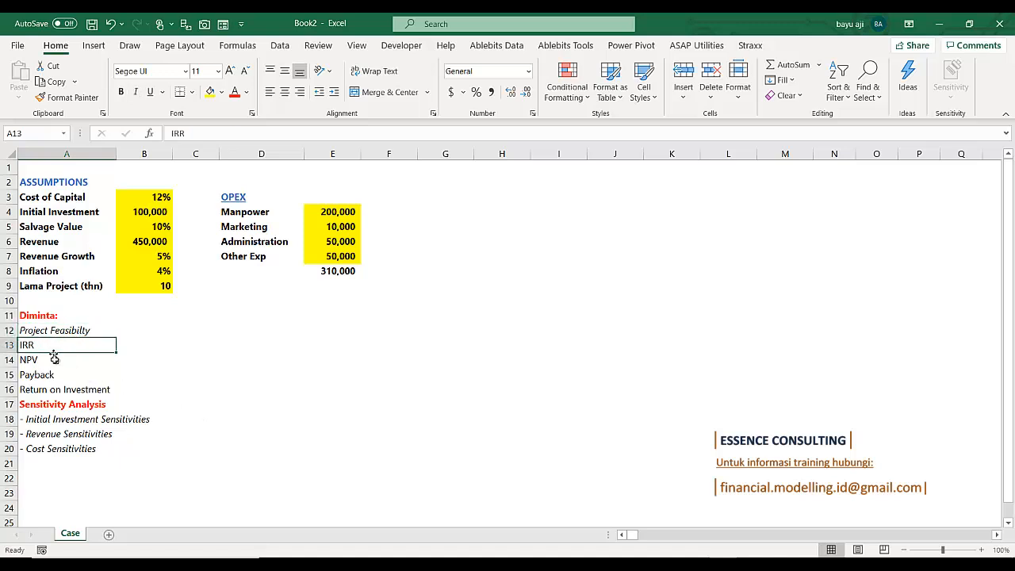
{"action": "left_click", "coordinate": [54, 361]}
{"action": "left_click", "coordinate": [54, 374]}
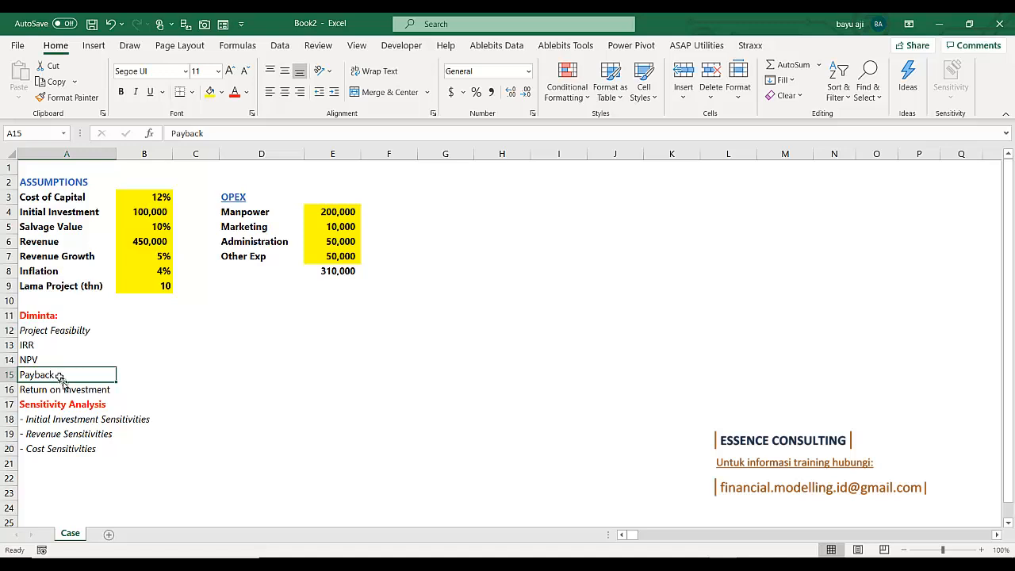
{"action": "left_click", "coordinate": [75, 392]}
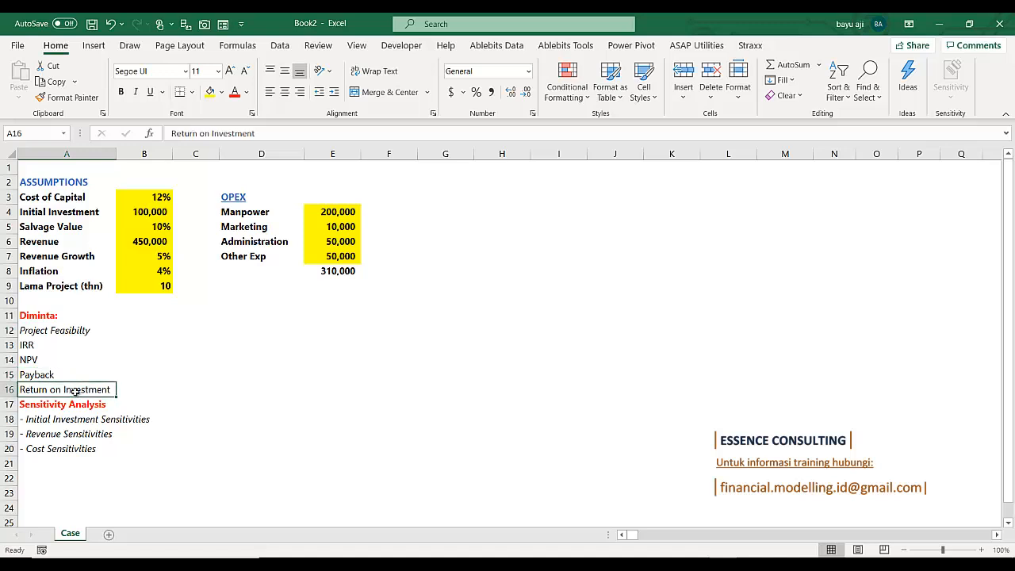
{"action": "left_click", "coordinate": [43, 416]}
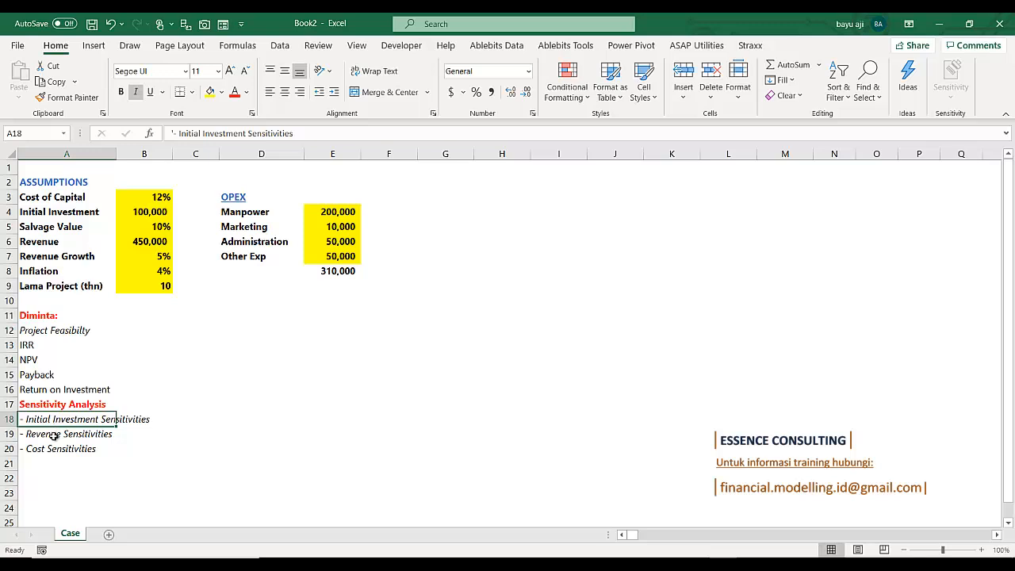
{"action": "left_click", "coordinate": [55, 435]}
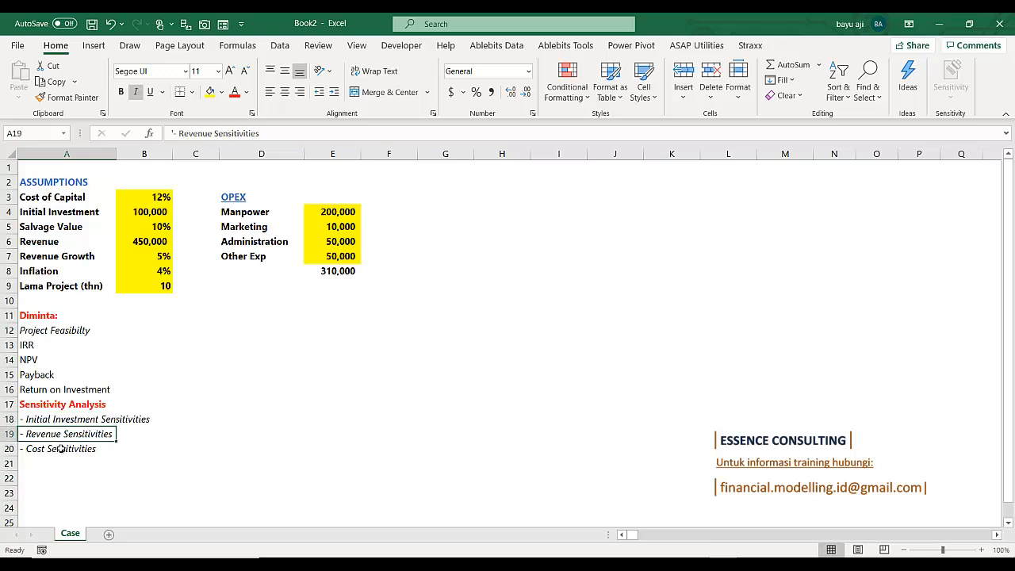
{"action": "left_click", "coordinate": [61, 449]}
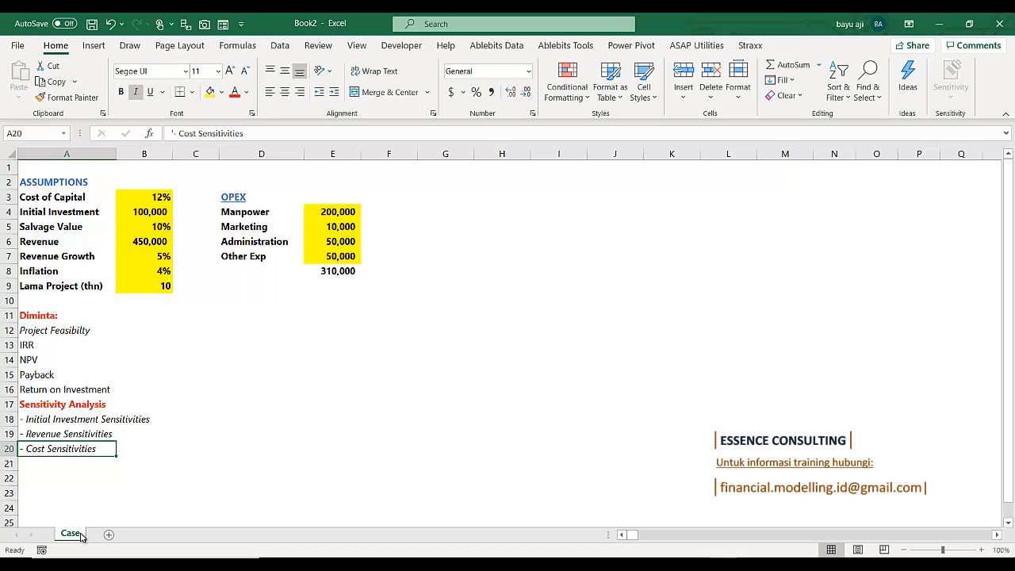
Duplicate the Case worksheet and rename the copy Model
{"action": "left_click_drag", "start_coordinate": [82, 535], "coordinate": [107, 533]}
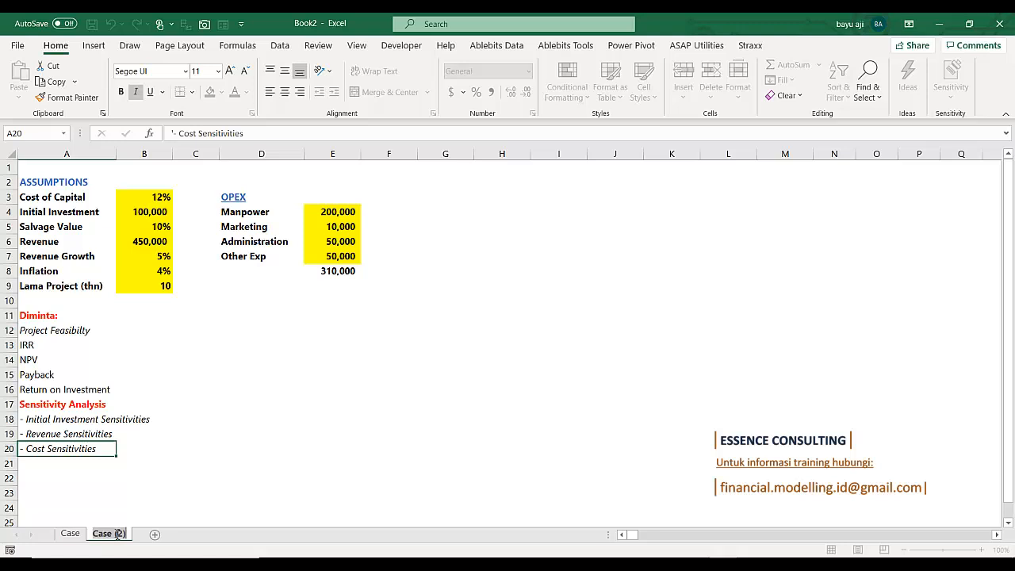
{"action": "double_click", "coordinate": [117, 534]}
{"action": "type", "text": "N"}
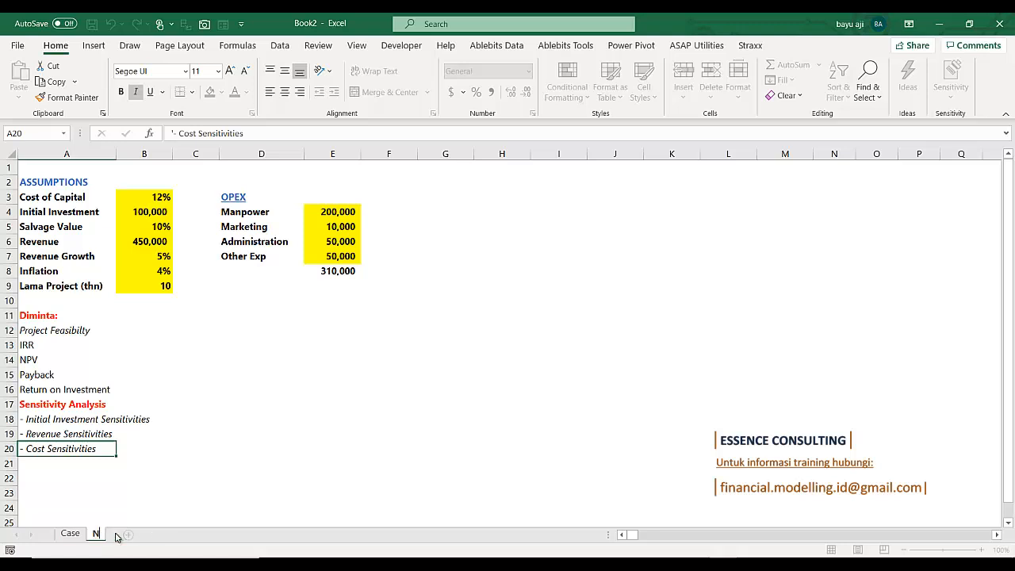
{"action": "key", "text": "BackSpace"}
{"action": "type", "text": "Mpde"}
{"action": "key", "text": "BackSpace"}
{"action": "key", "text": "BackSpace"}
{"action": "key", "text": "BackSpace"}
{"action": "type", "text": "odel"}
{"action": "key", "text": "Return"}
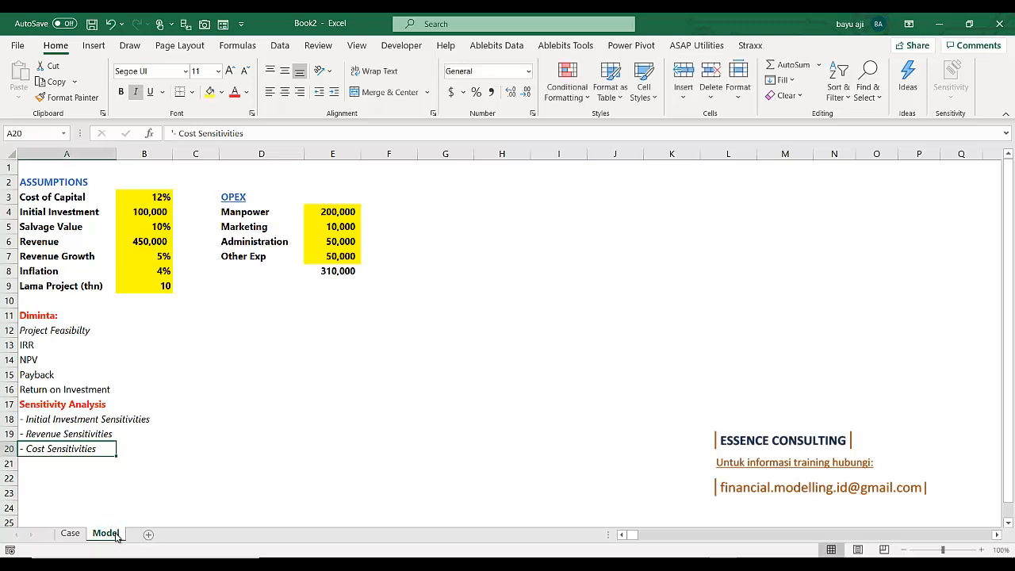
Move the Diminta list with its sensitivity items from A11:A20 to the range starting at H1
{"action": "left_click", "coordinate": [34, 316]}
{"action": "left_click_drag", "start_coordinate": [35, 346], "coordinate": [39, 449]}
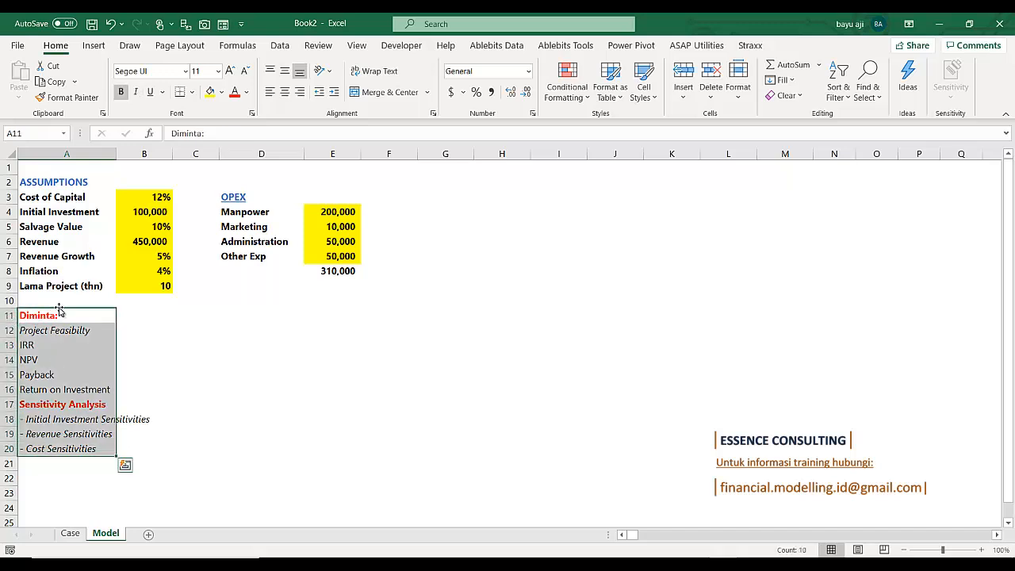
{"action": "left_click_drag", "start_coordinate": [62, 310], "coordinate": [517, 174]}
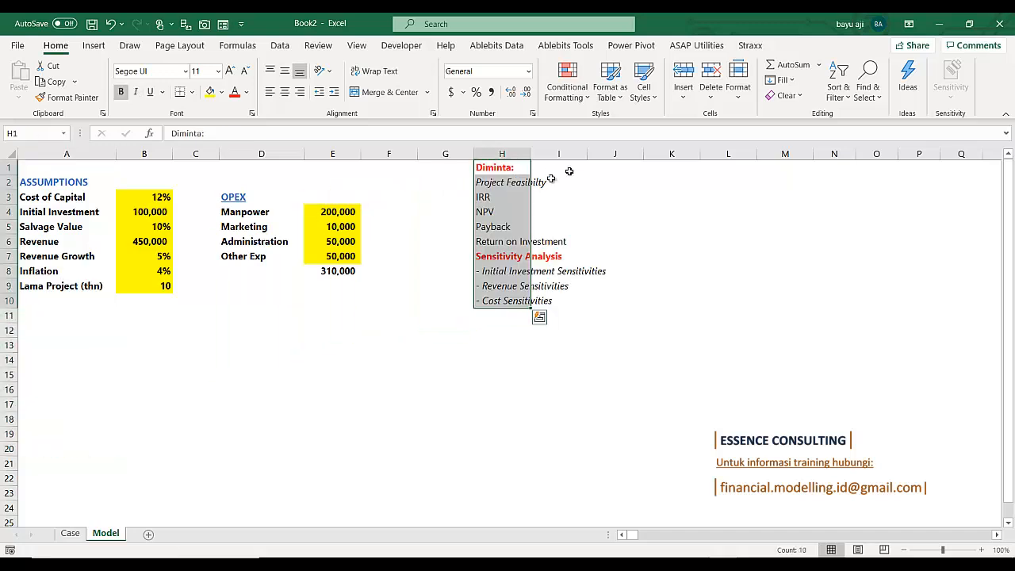
{"action": "left_click", "coordinate": [53, 355]}
{"action": "left_click_drag", "start_coordinate": [162, 375], "coordinate": [203, 371]}
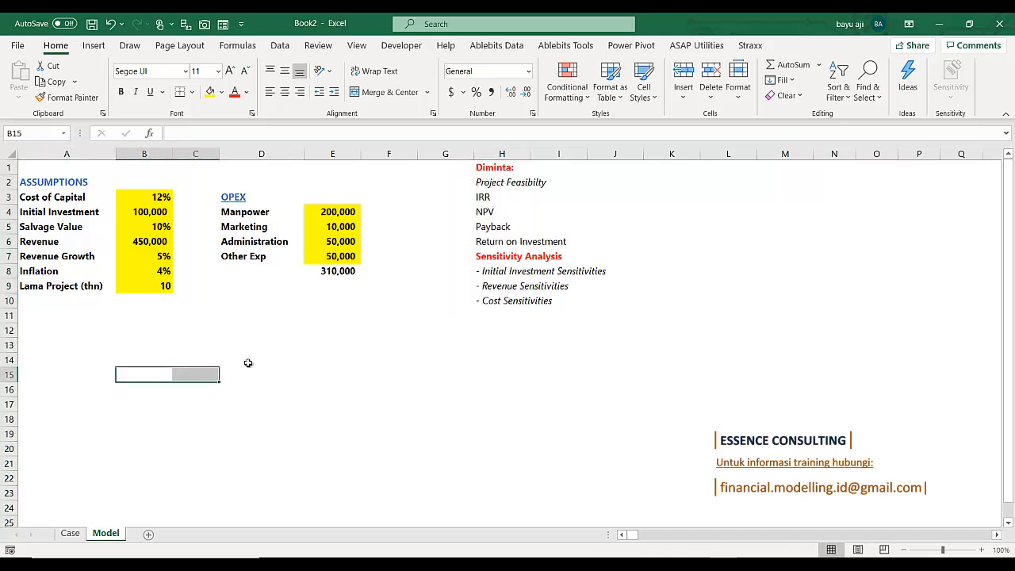
Enter 0 in D14 as the starting year of the timeline and go to E14
{"action": "left_click", "coordinate": [248, 363]}
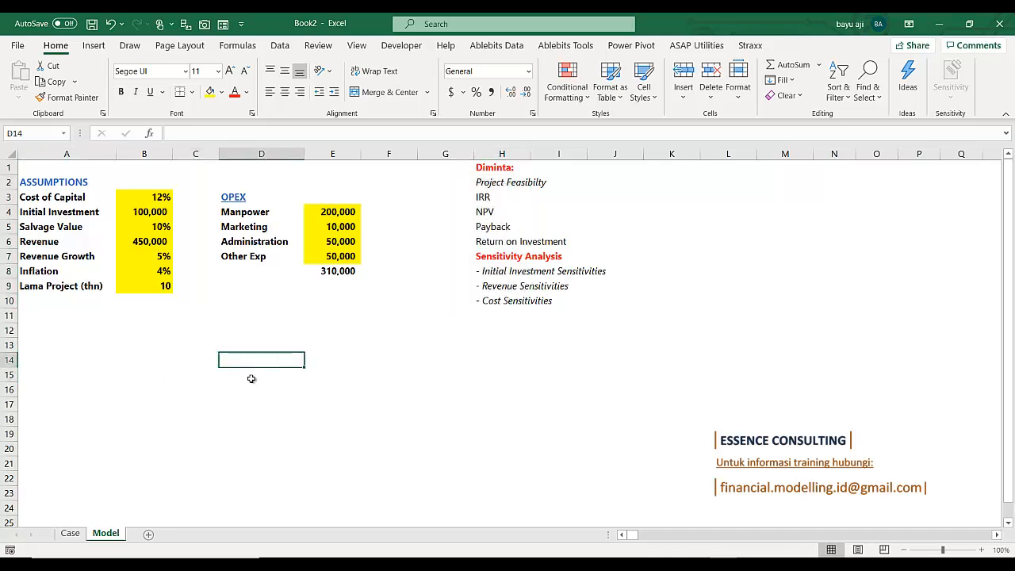
{"action": "type", "text": "0"}
{"action": "key", "text": "Return"}
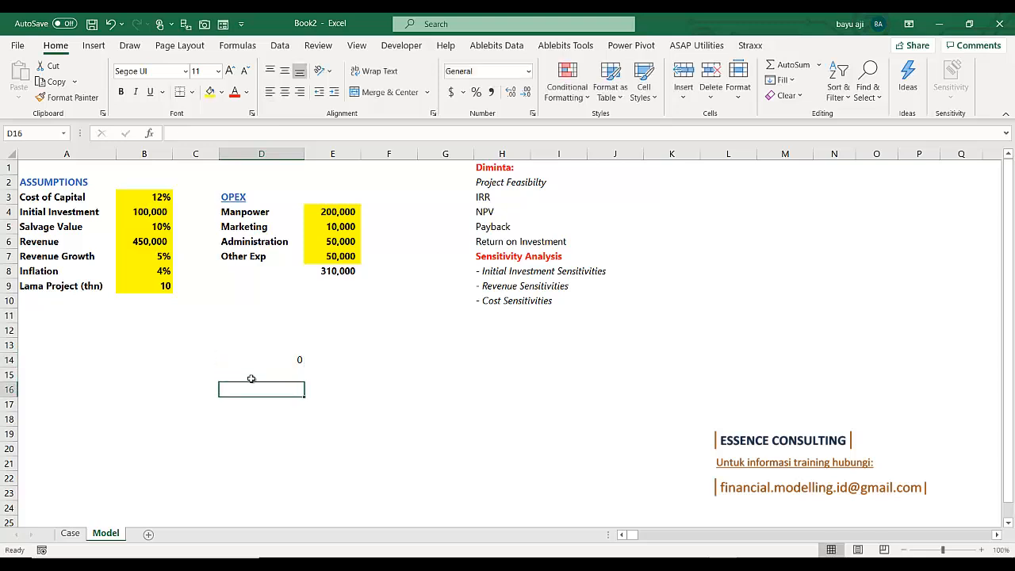
{"action": "key", "text": "Up"}
{"action": "key", "text": "Right"}
Try to enter the year-increment formula =E14+1 in E14
{"action": "type", "text": "="}
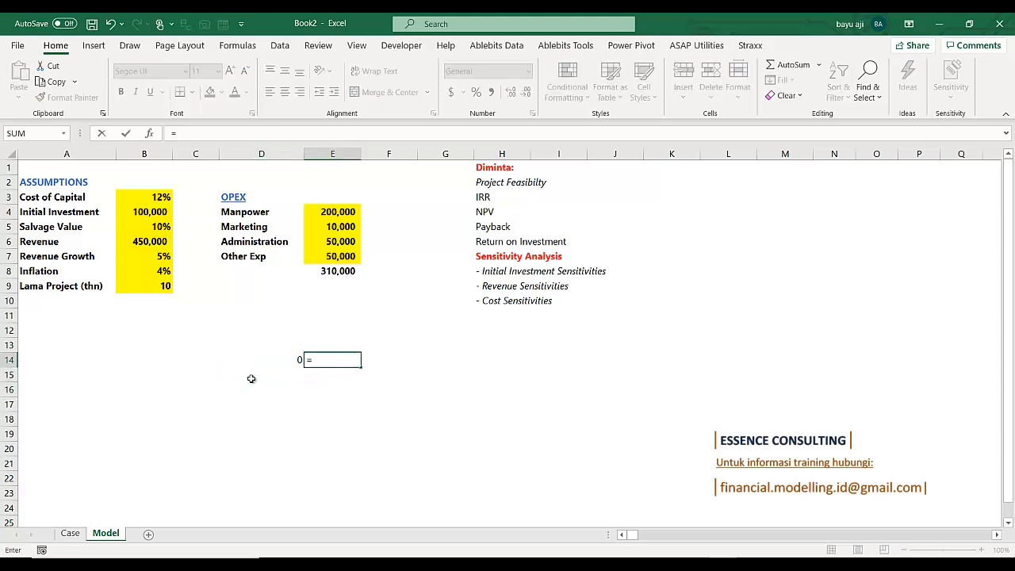
{"action": "key", "text": "Left"}
{"action": "key", "text": "Left"}
{"action": "key", "text": "Left"}
{"action": "key", "text": "Up"}
{"action": "key", "text": "Up"}
{"action": "key", "text": "Up"}
{"action": "key", "text": "Up"}
{"action": "key", "text": "Up"}
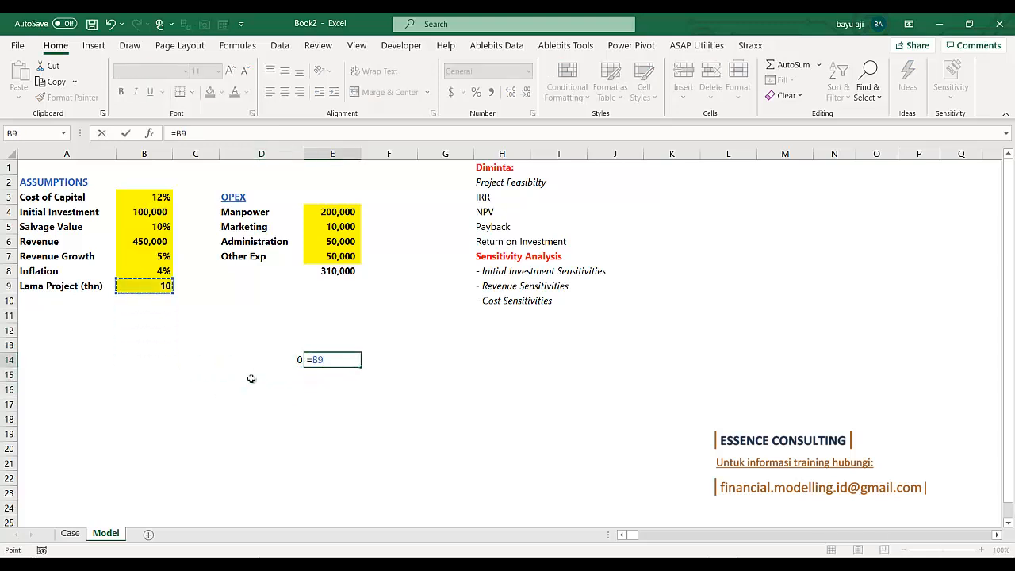
{"action": "key", "text": "Down"}
{"action": "key", "text": "Down"}
{"action": "key", "text": "Down"}
{"action": "key", "text": "Down"}
{"action": "key", "text": "Down"}
{"action": "key", "text": "Right"}
{"action": "key", "text": "Right"}
{"action": "key", "text": "Right"}
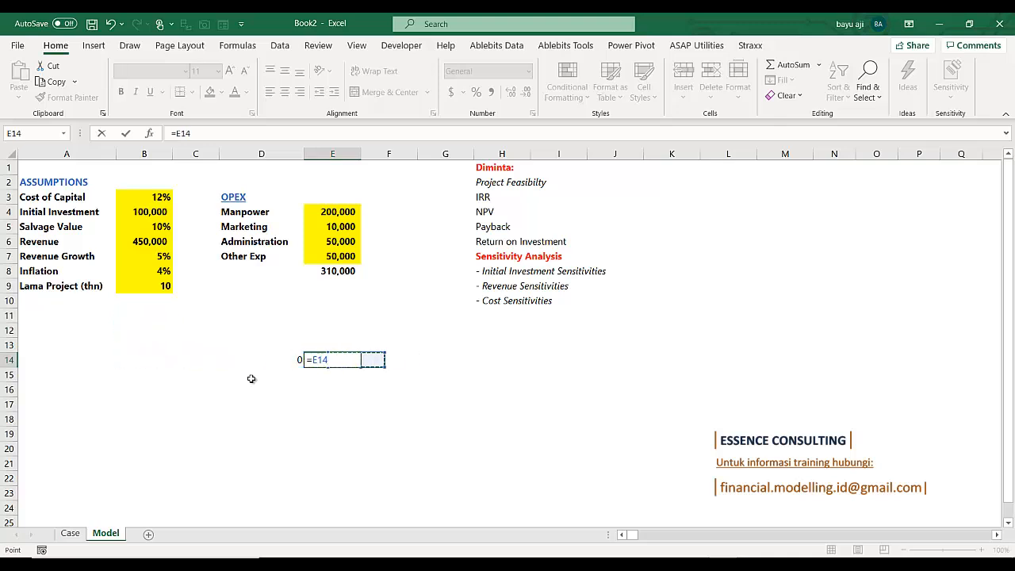
{"action": "type", "text": "+1"}
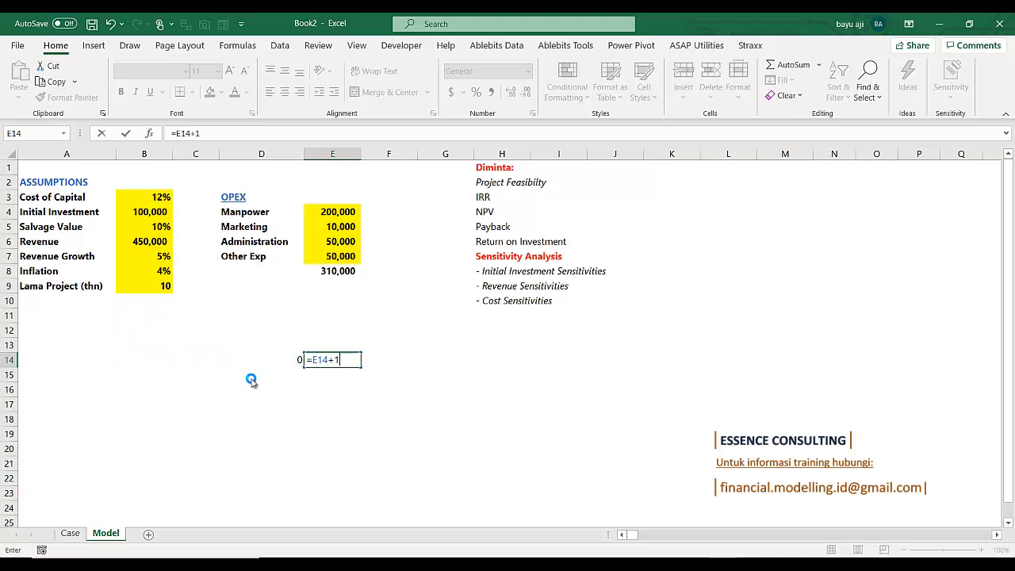
{"action": "key", "text": "Return"}
{"action": "key", "text": "Return"}
{"action": "key", "text": "Up"}
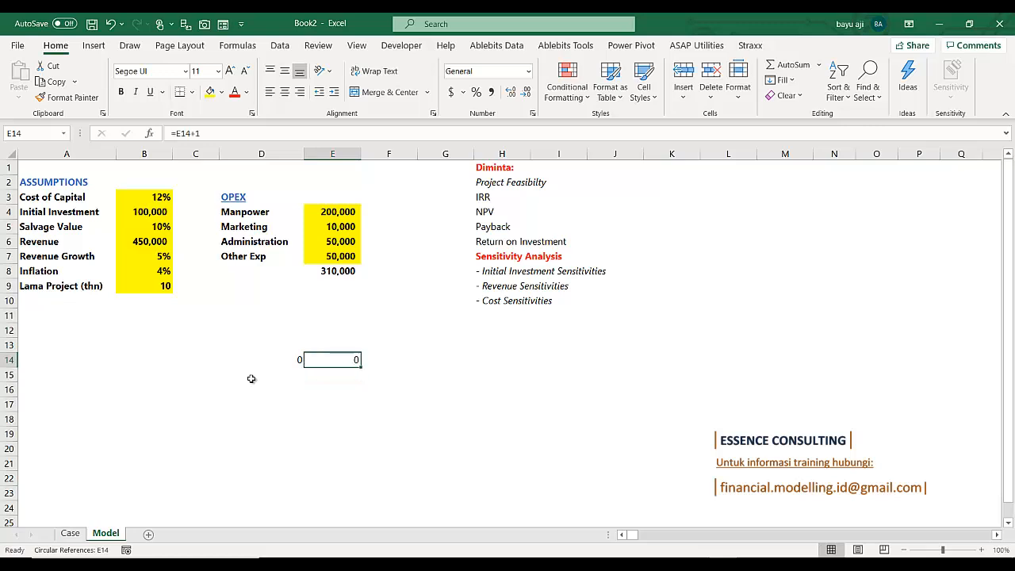
Enter the formula =D14+1 in E14 to calculate year 1 from the preceding year
{"action": "type", "text": "="}
{"action": "key", "text": "Left"}
{"action": "type", "text": "+"}
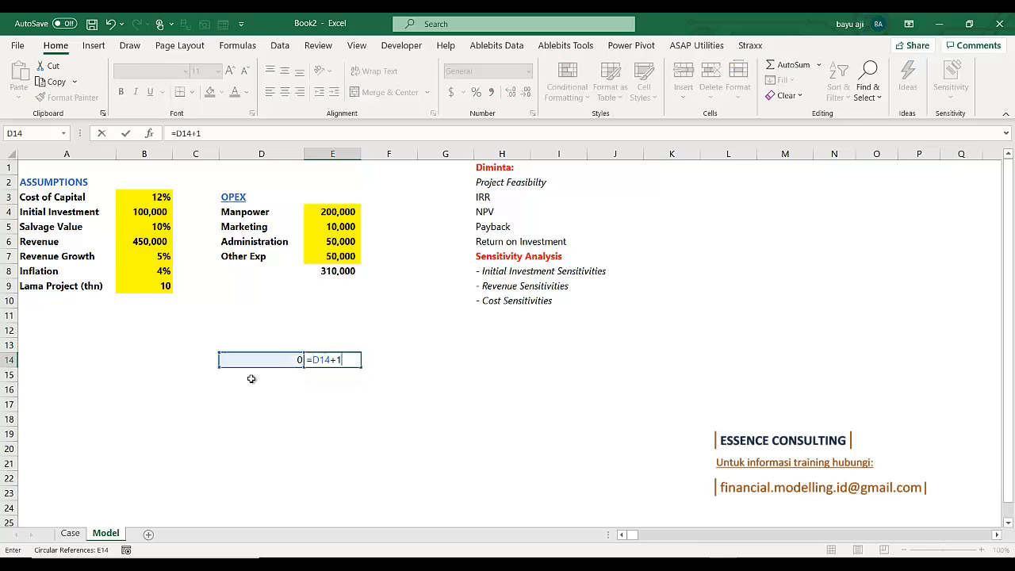
{"action": "key", "text": "ctrl+Return"}
Copy the year formula from E14 across F14:N14 to extend the timeline to year 10
{"action": "key", "text": "ctrl+c"}
{"action": "key", "text": "Right"}
{"action": "key", "text": "shift+Right"}
{"action": "key", "text": "shift+Right"}
{"action": "key", "text": "shift+Right"}
{"action": "key", "text": "shift+Right"}
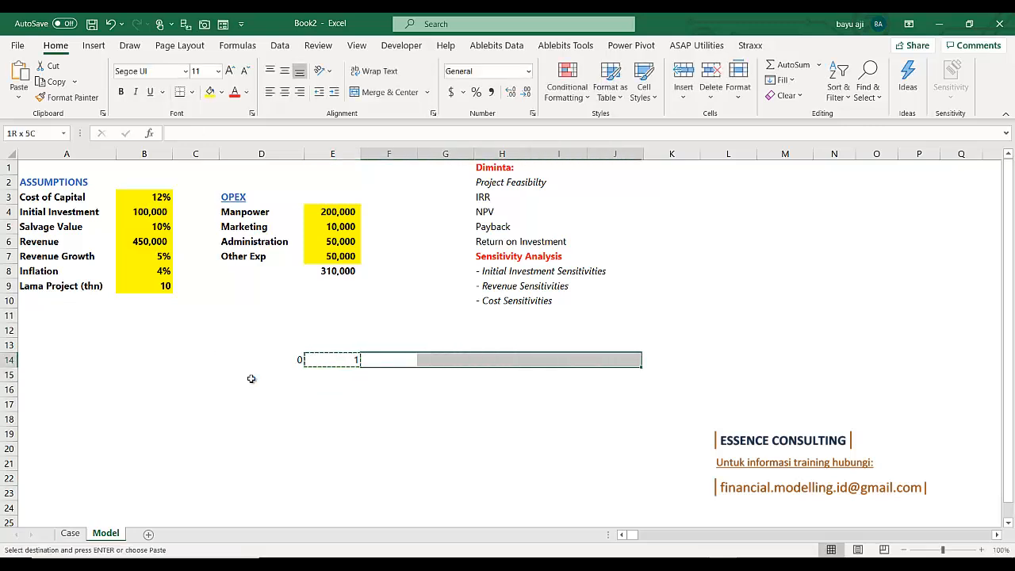
{"action": "key", "text": "shift+Right"}
{"action": "key", "text": "shift+Right"}
{"action": "key", "text": "shift+Right"}
{"action": "key", "text": "shift+Right"}
{"action": "key", "text": "Return"}
Make the year numbers in D14:N14 bold
{"action": "key", "text": "Left"}
{"action": "key", "text": "Left"}
{"action": "key", "text": "ctrl+shift+Right"}
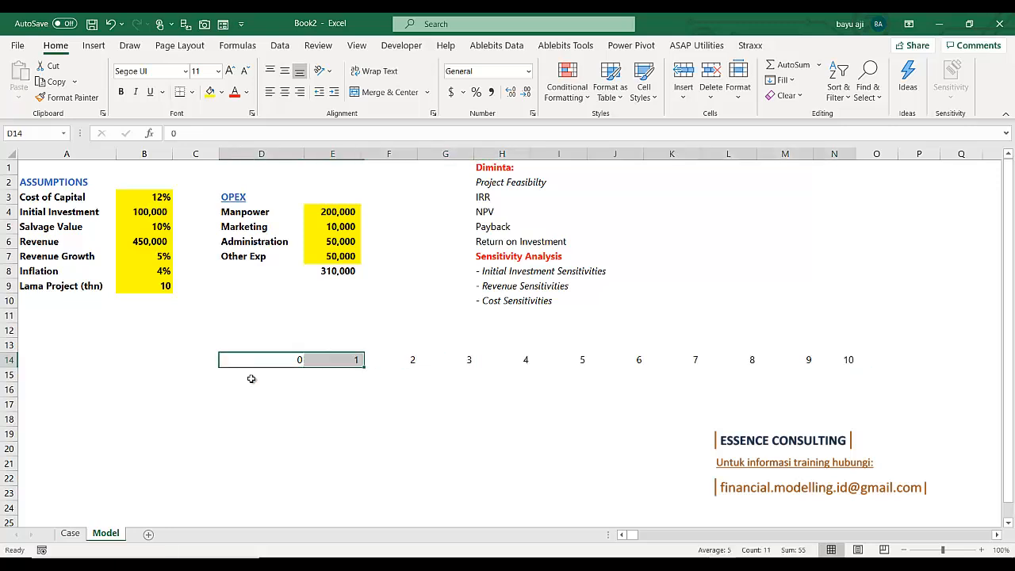
{"action": "key", "text": "ctrl+b"}
Label the timeline row Tahun in A14
{"action": "key", "text": "Left"}
{"action": "key", "text": "Left"}
{"action": "key", "text": "Left"}
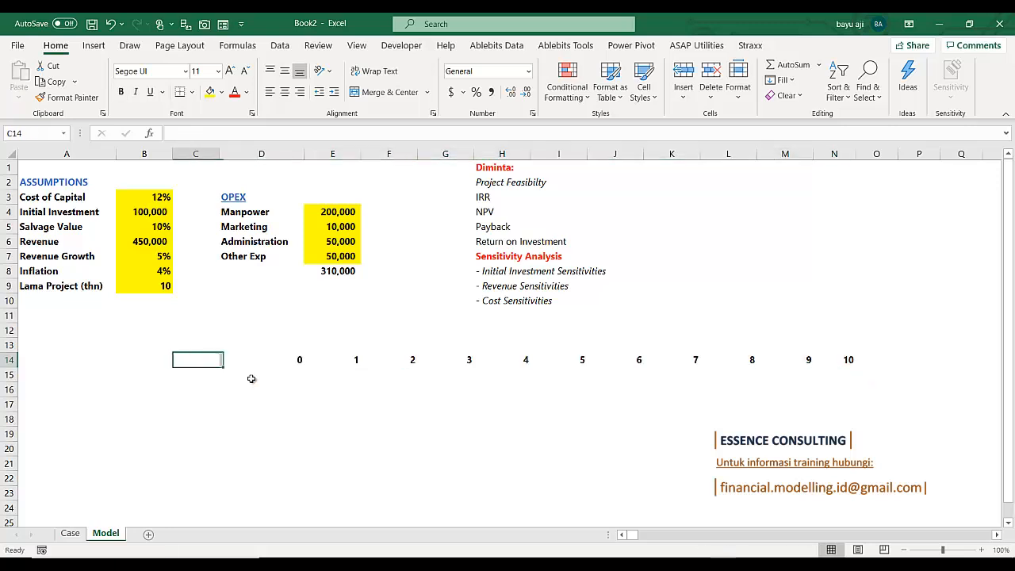
{"action": "type", "text": "Tahun"}
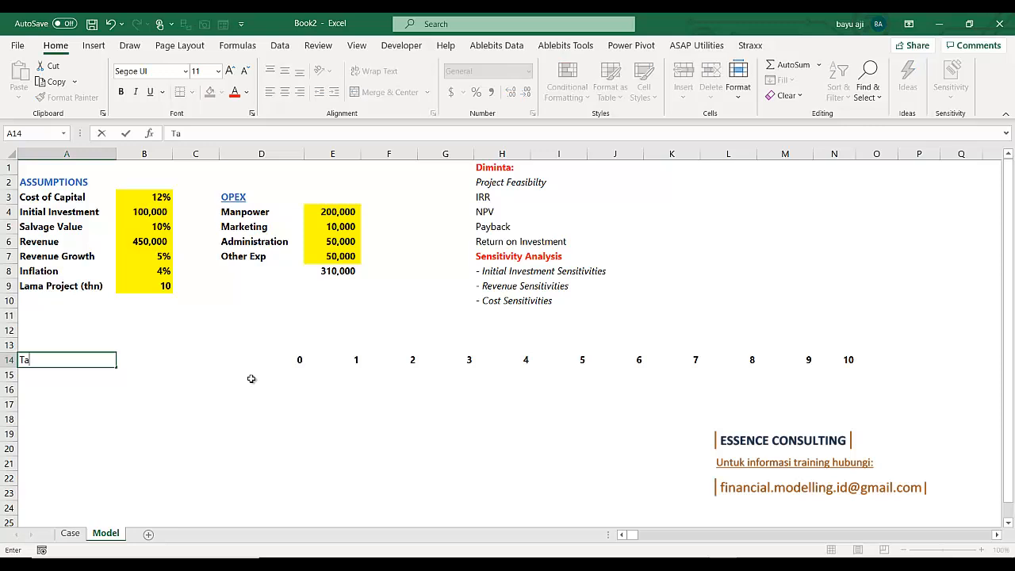
{"action": "key", "text": "Return"}
Apply bold to the complete timeline row A14:N14, including the Tahun label, and return to D14
{"action": "key", "text": "Up"}
{"action": "key", "text": "ctrl+shift+Right"}
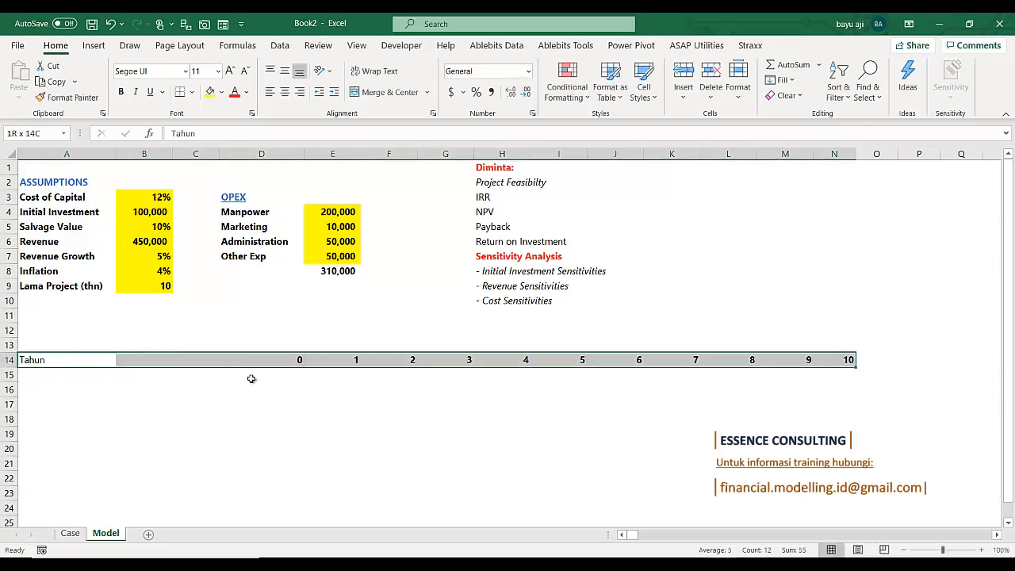
{"action": "key", "text": "ctrl+b"}
{"action": "key", "text": "Right"}
{"action": "key", "text": "Right"}
{"action": "key", "text": "Right"}
{"action": "key", "text": "Right"}
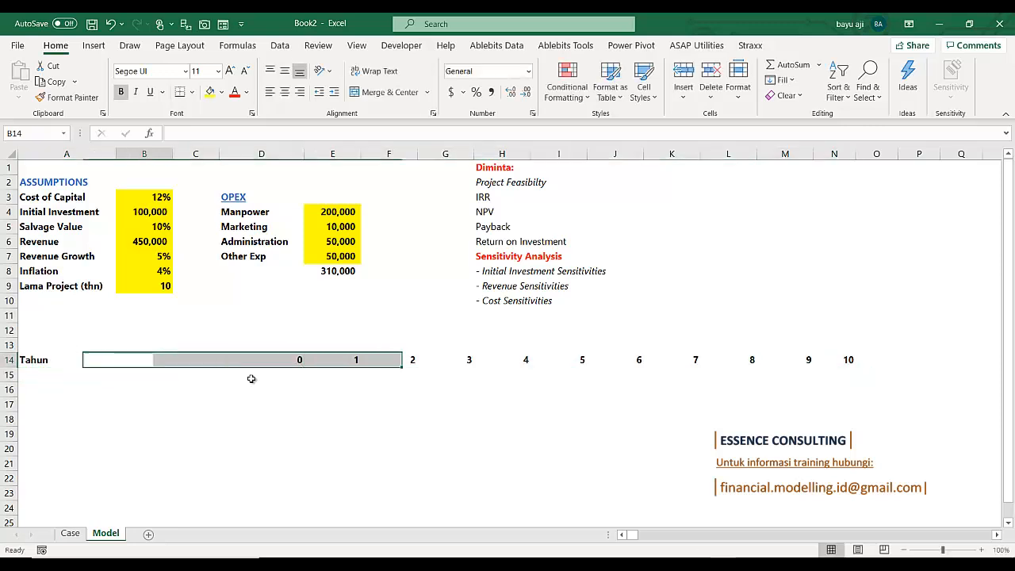
{"action": "key", "text": "Left"}
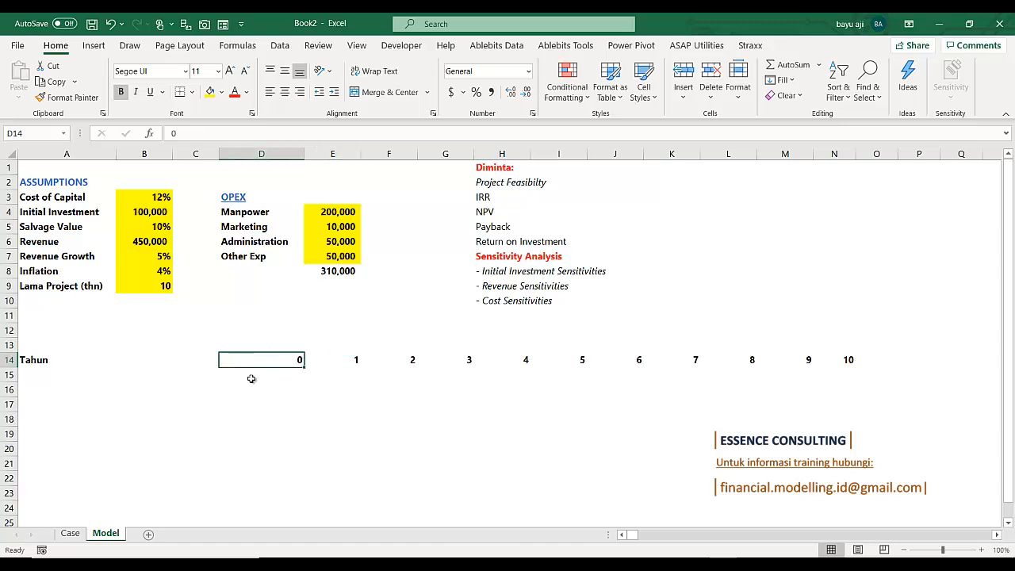
Apply the custom number format "Tahun" 0 to the year numbers in D14:N14 and check the resulting cells
{"action": "key", "text": "ctrl+shift+Right"}
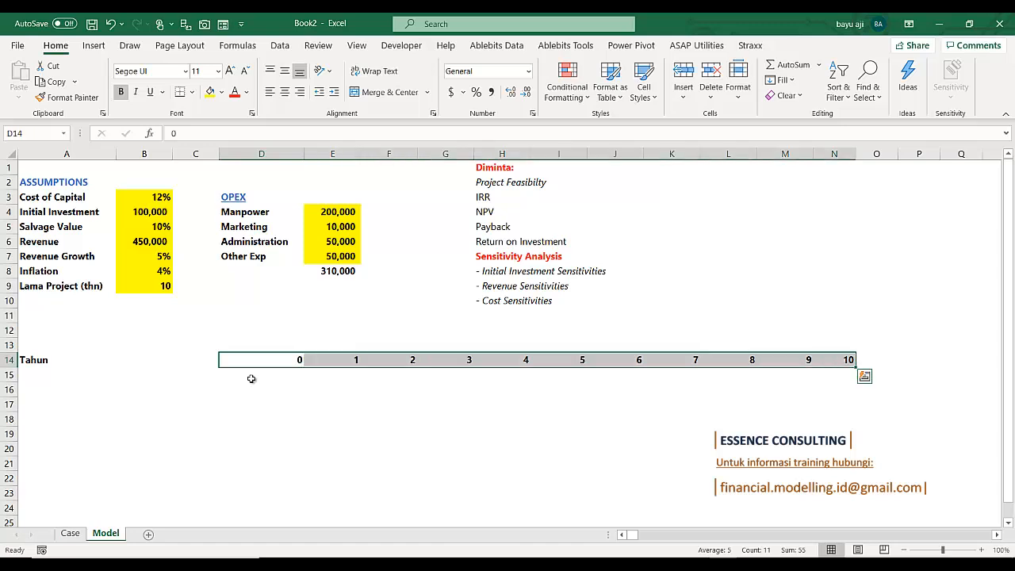
{"action": "right_click", "coordinate": [278, 359]}
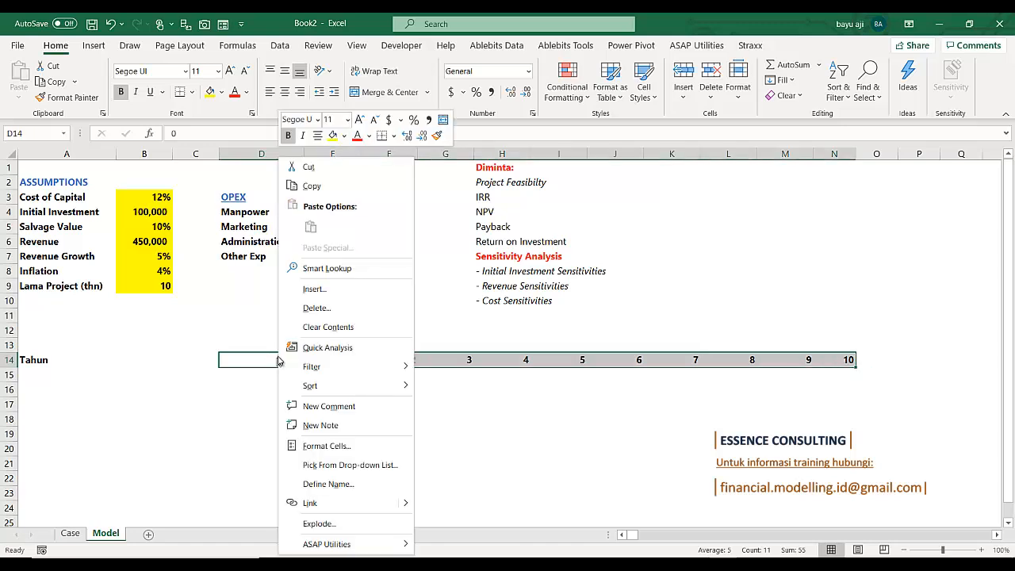
{"action": "left_click", "coordinate": [327, 446]}
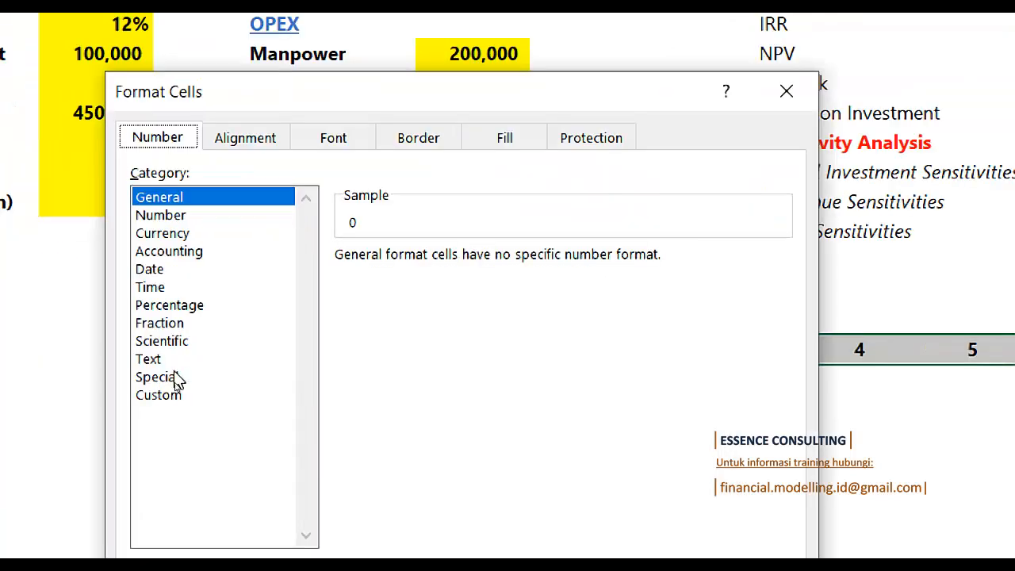
{"action": "left_click", "coordinate": [181, 383]}
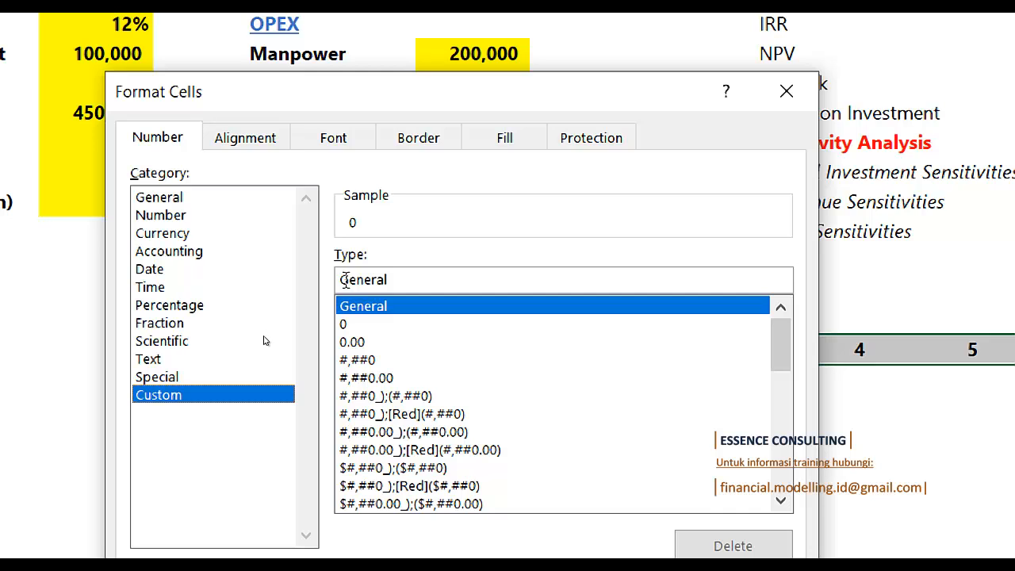
{"action": "left_click", "coordinate": [343, 325]}
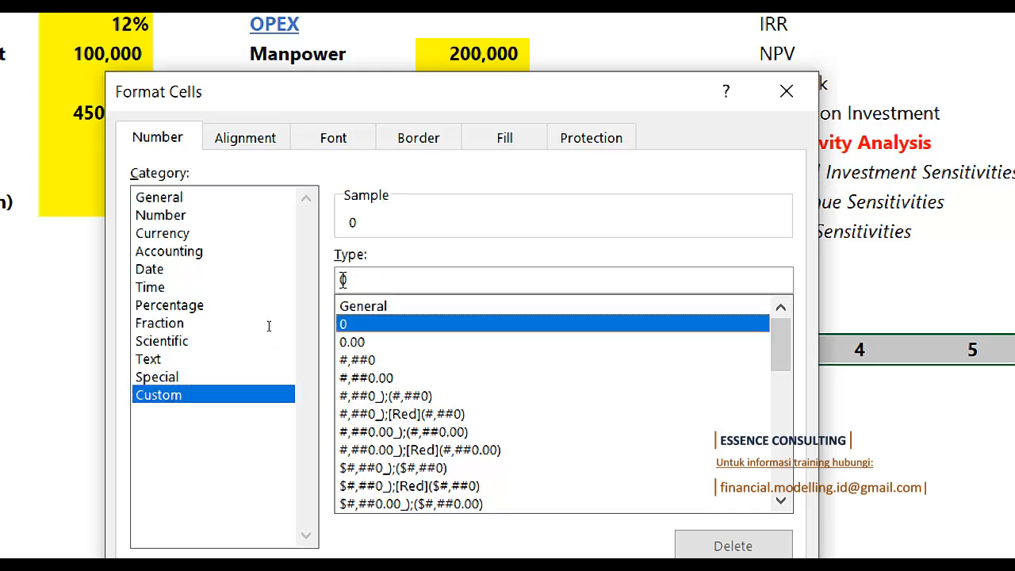
{"action": "left_click", "coordinate": [341, 279]}
{"action": "type", "text": "\""}
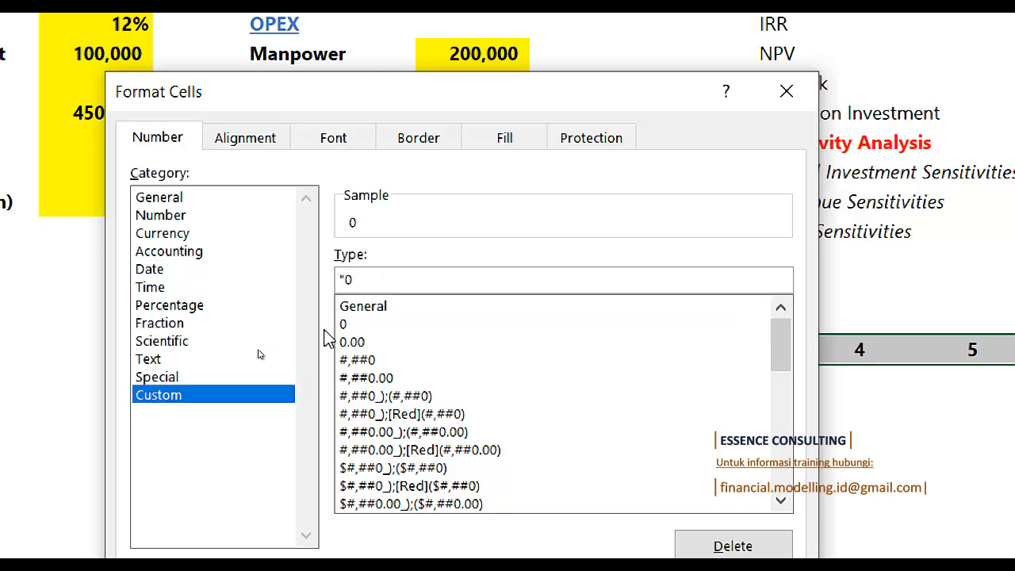
{"action": "type", "text": "Tahun\""}
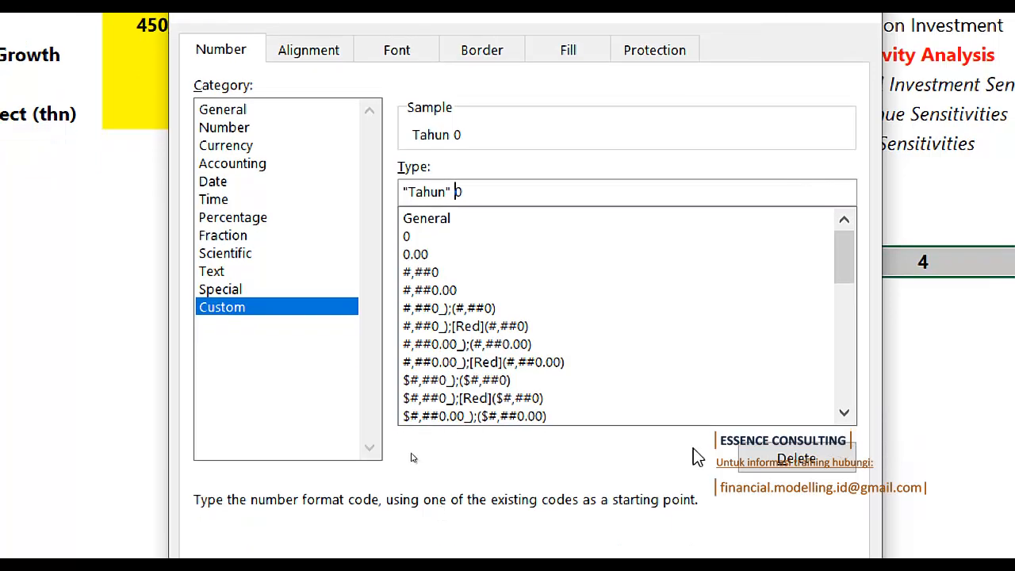
{"action": "key", "text": "Return"}
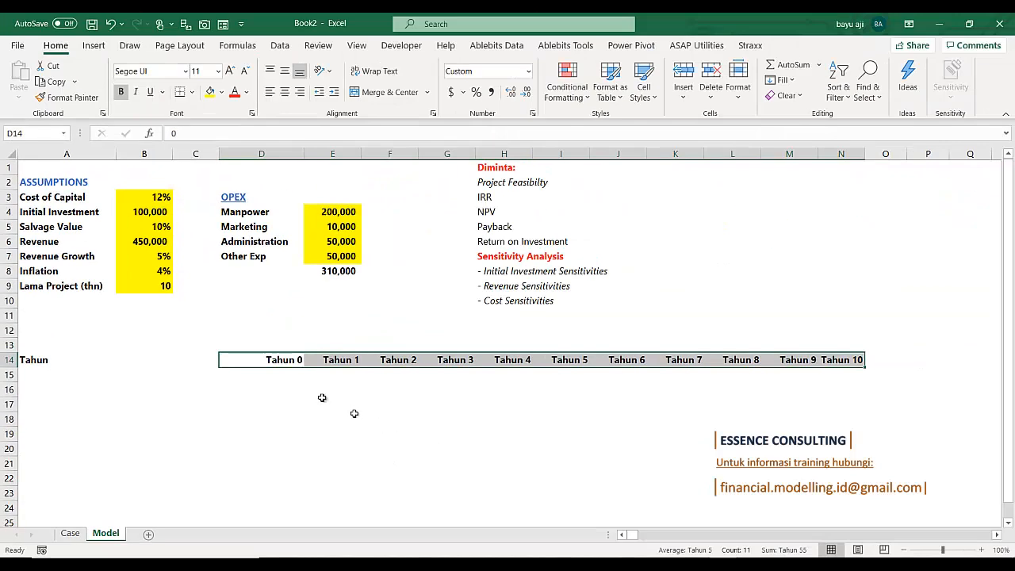
{"action": "left_click", "coordinate": [216, 402]}
{"action": "left_click", "coordinate": [300, 360]}
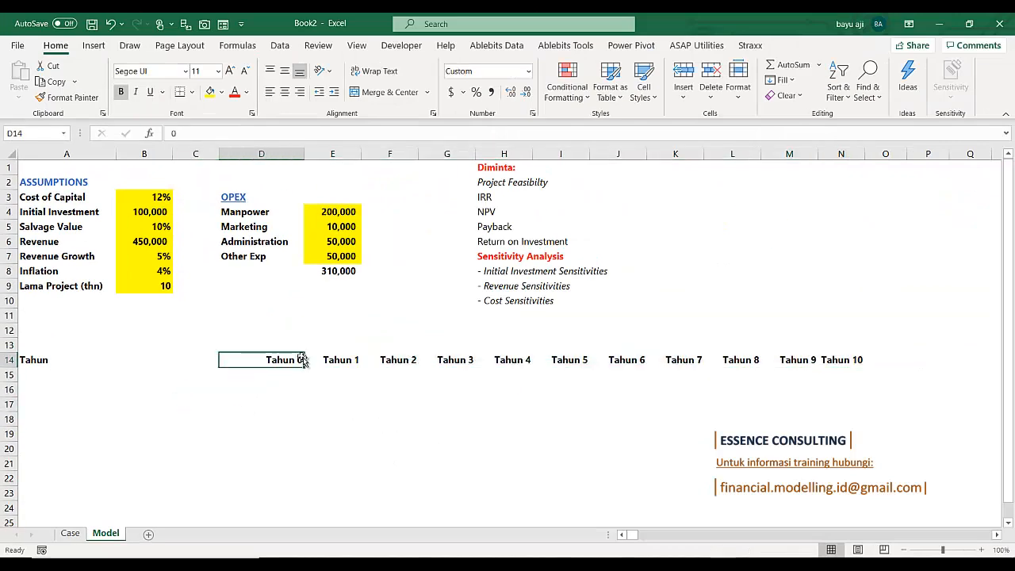
{"action": "left_click", "coordinate": [333, 361]}
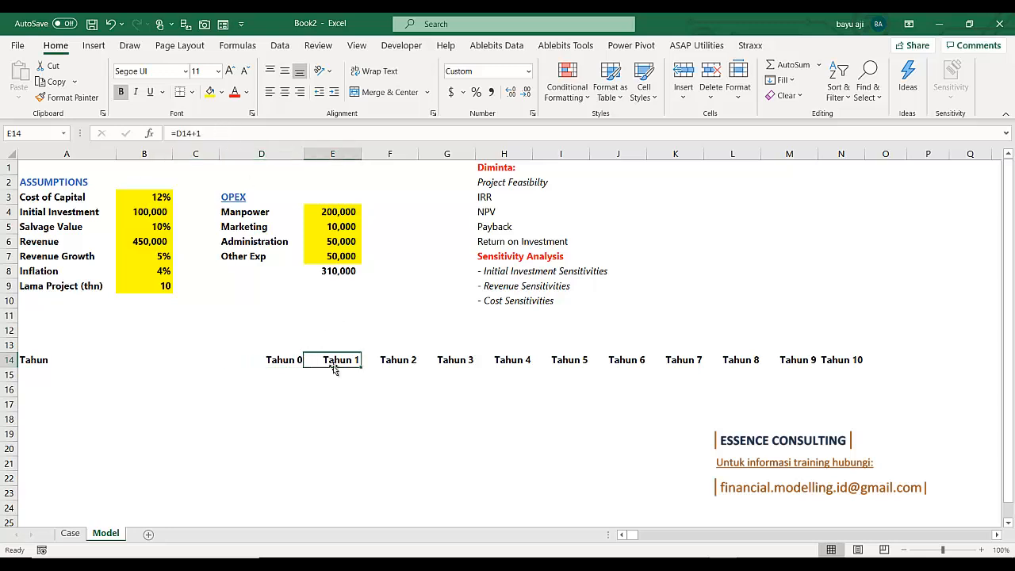
{"action": "left_click", "coordinate": [397, 362]}
{"action": "left_click", "coordinate": [477, 359]}
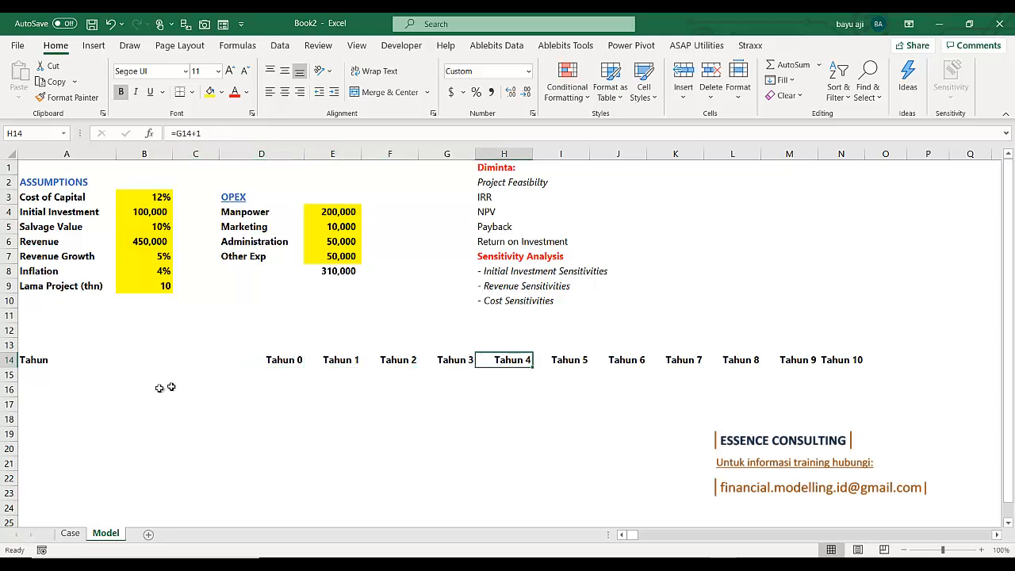
Add a bold Revenue label in A16
{"action": "left_click", "coordinate": [57, 390]}
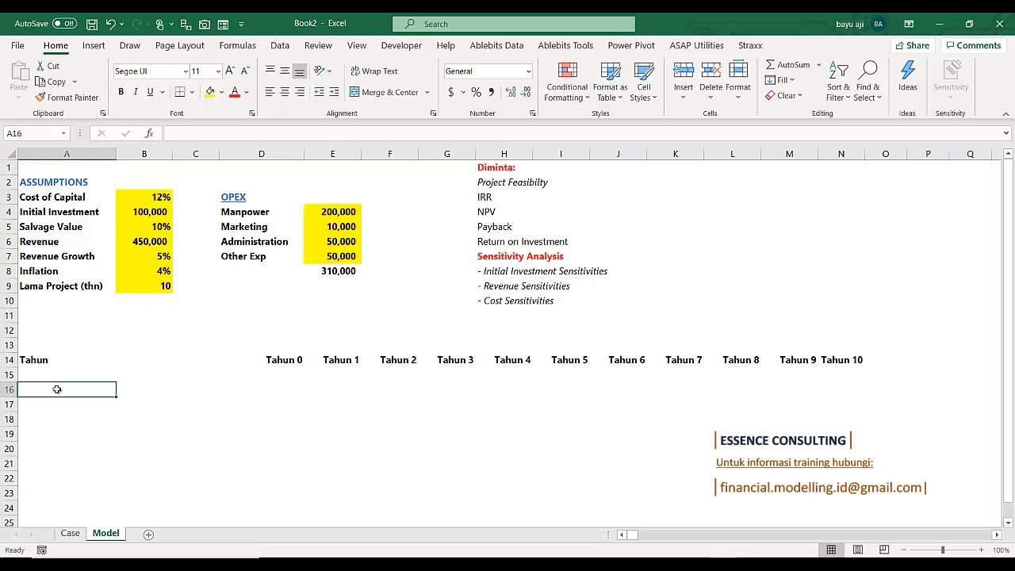
{"action": "type", "text": "Rev"}
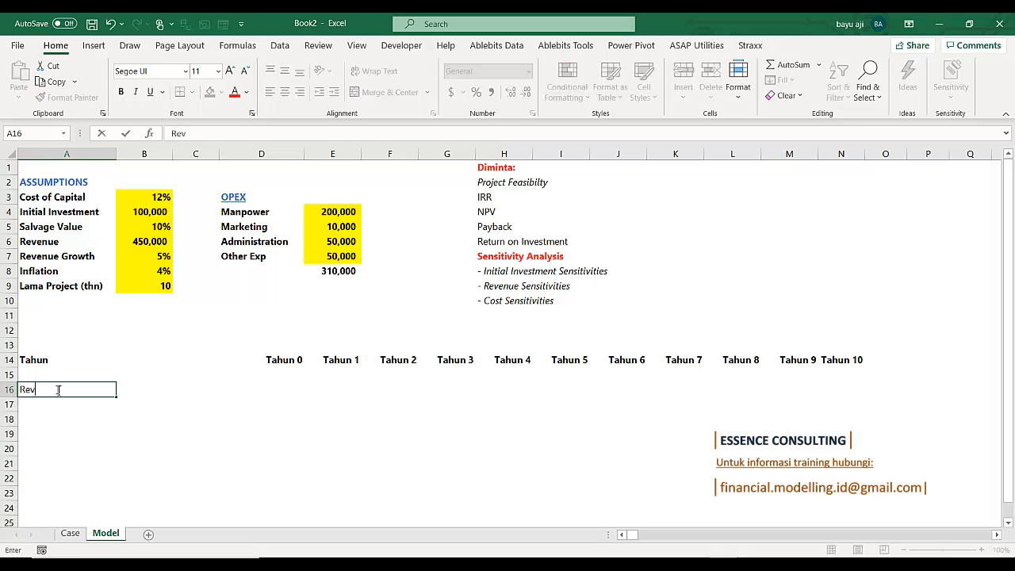
{"action": "type", "text": "enue"}
{"action": "key", "text": "ctrl+Return"}
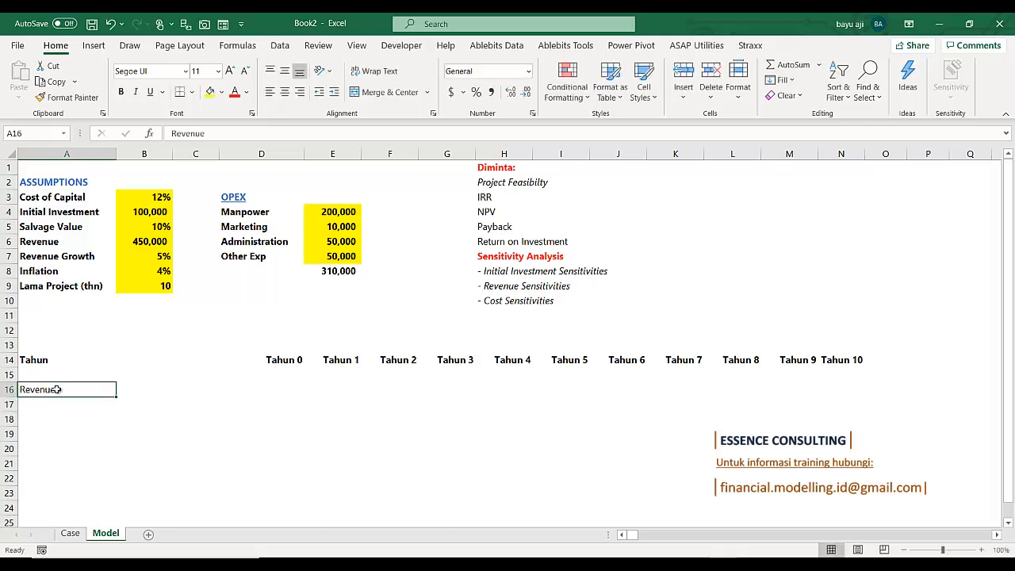
{"action": "key", "text": "ctrl+b"}
Link the Tahun 1 revenue in E16 to the Revenue assumption with =B6
{"action": "key", "text": "Right"}
{"action": "key", "text": "Right"}
{"action": "key", "text": "Right"}
{"action": "key", "text": "Right"}
{"action": "key", "text": "Right"}
{"action": "key", "text": "Left"}
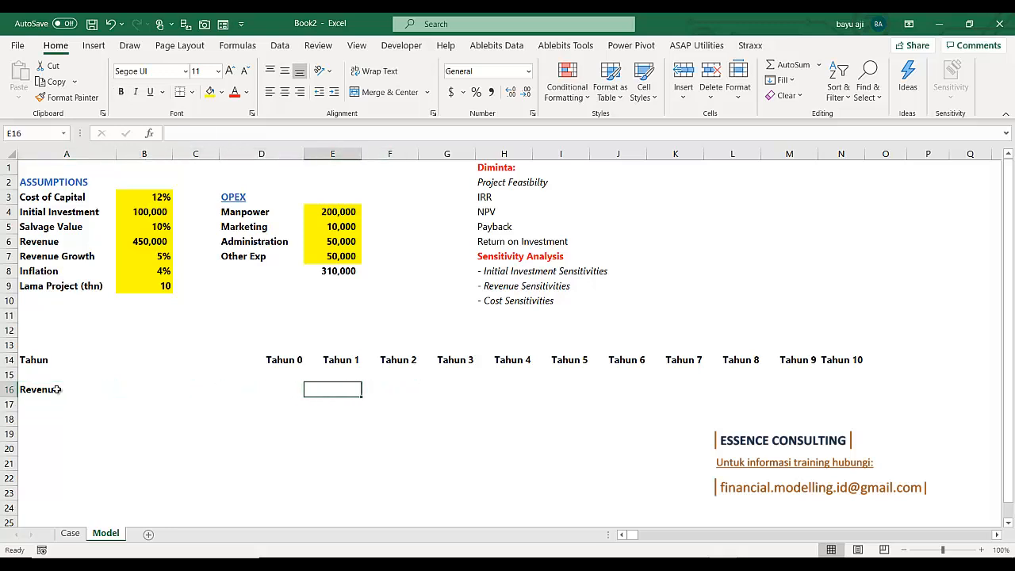
{"action": "type", "text": "="}
{"action": "key", "text": "Up"}
{"action": "key", "text": "Up"}
{"action": "key", "text": "Up"}
{"action": "key", "text": "Up"}
{"action": "key", "text": "Up"}
{"action": "key", "text": "Up"}
{"action": "key", "text": "Up"}
{"action": "key", "text": "Up"}
{"action": "key", "text": "Up"}
{"action": "key", "text": "Up"}
{"action": "key", "text": "Up"}
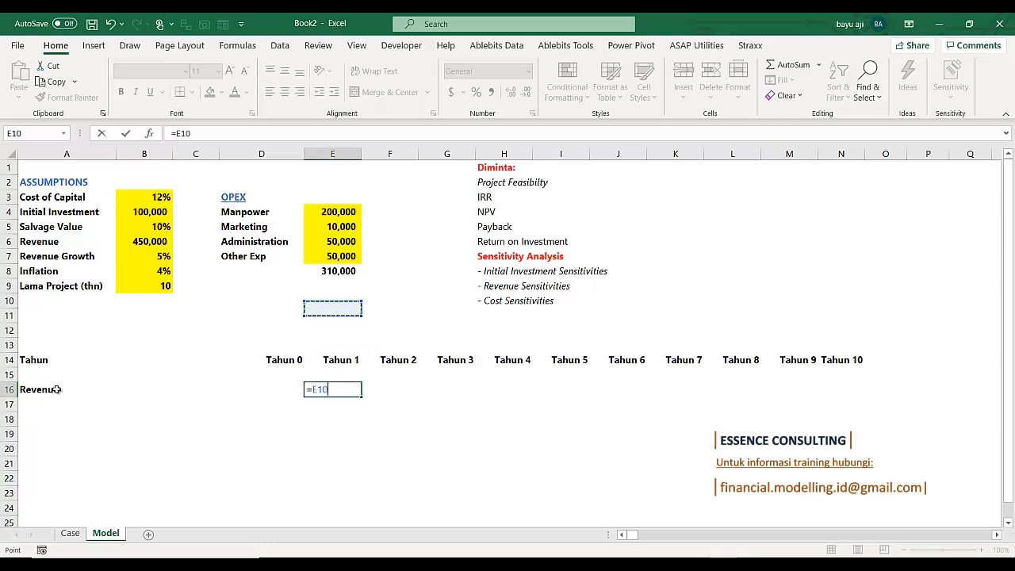
{"action": "key", "text": "Left"}
{"action": "key", "text": "Left"}
{"action": "key", "text": "Down"}
{"action": "key", "text": "Left"}
{"action": "key", "text": "Return"}
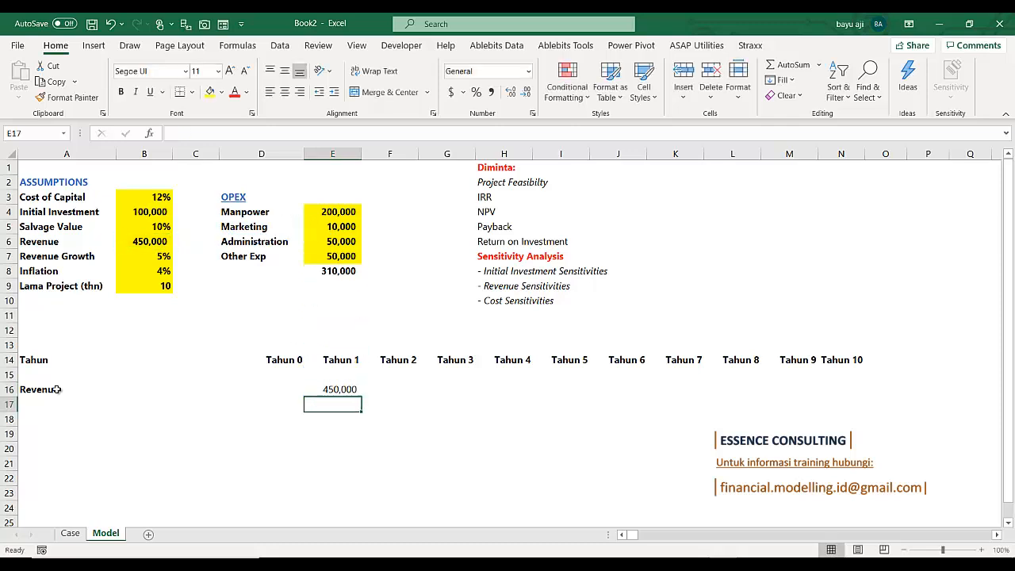
Calculate the Tahun 2 revenue in F16 with =E16*(1+$B$7), keeping the growth rate reference absolute
{"action": "key", "text": "Up"}
{"action": "key", "text": "Right"}
{"action": "type", "text": "="}
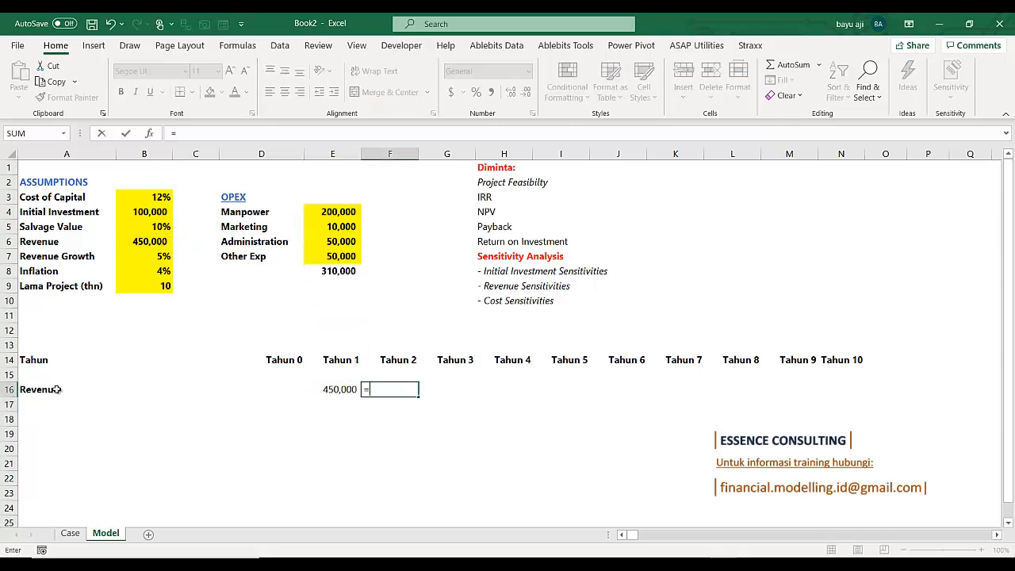
{"action": "key", "text": "Left"}
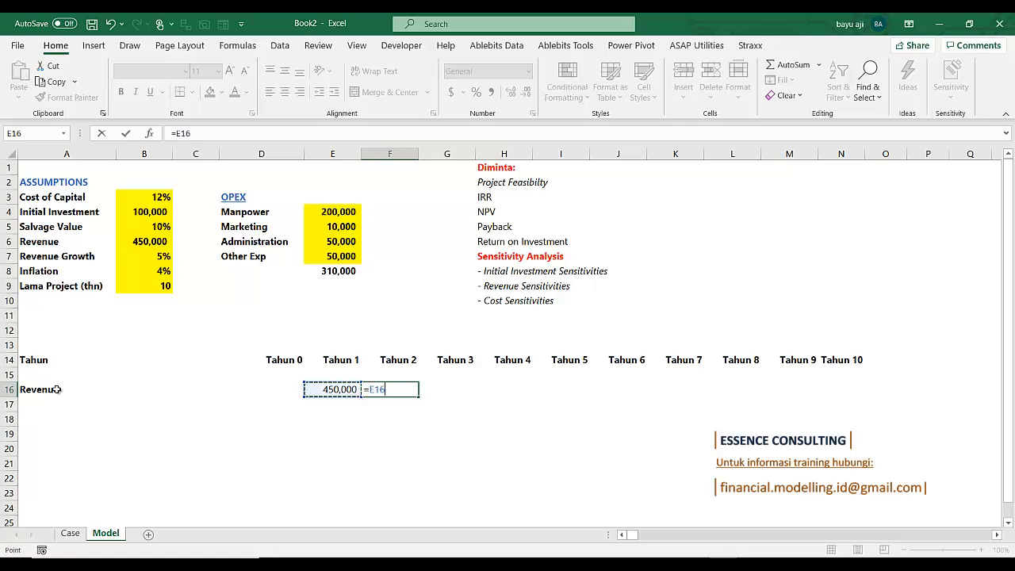
{"action": "type", "text": "*"}
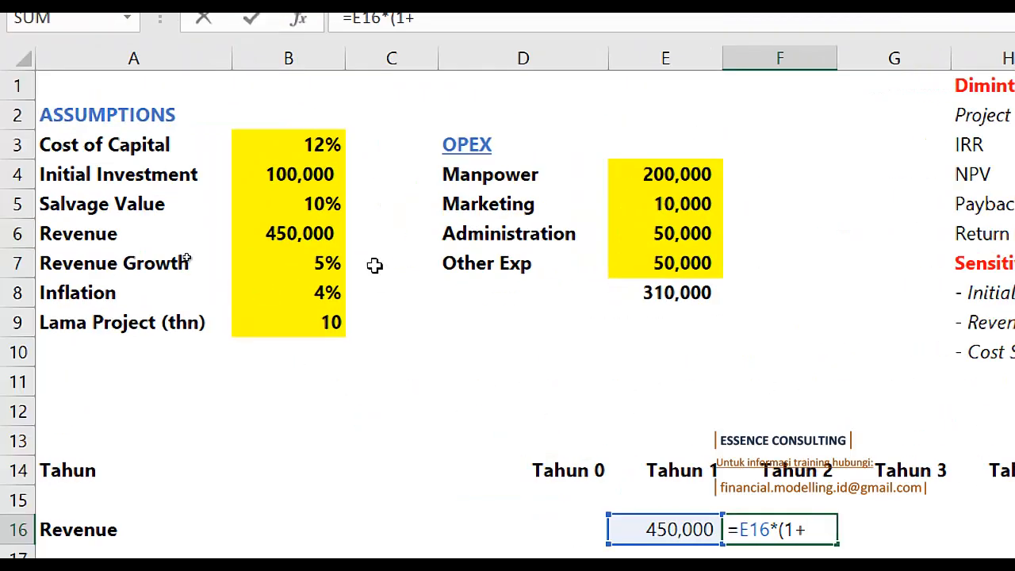
{"action": "left_click", "coordinate": [318, 265]}
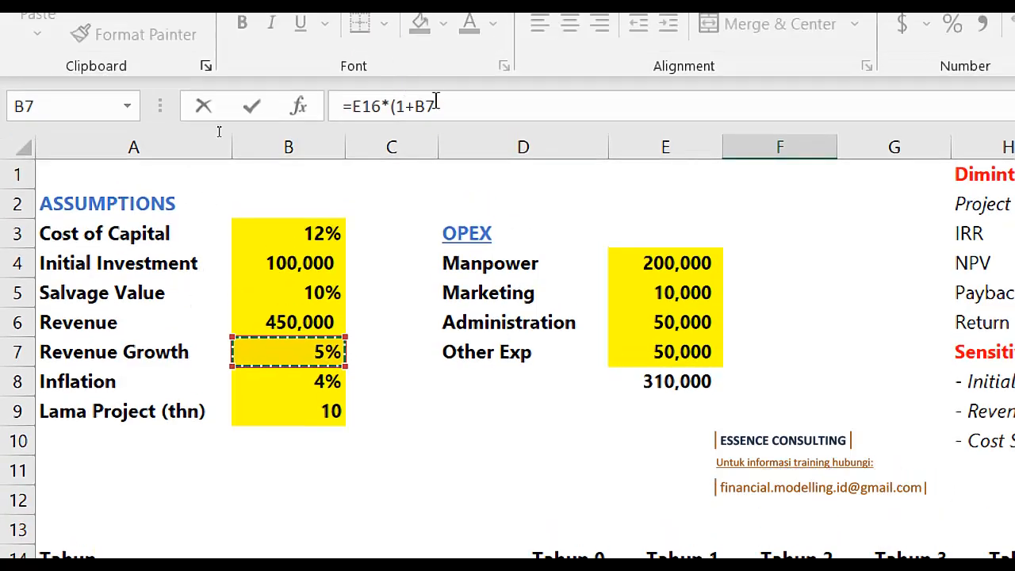
{"action": "left_click", "coordinate": [436, 106]}
{"action": "key", "text": "F4"}
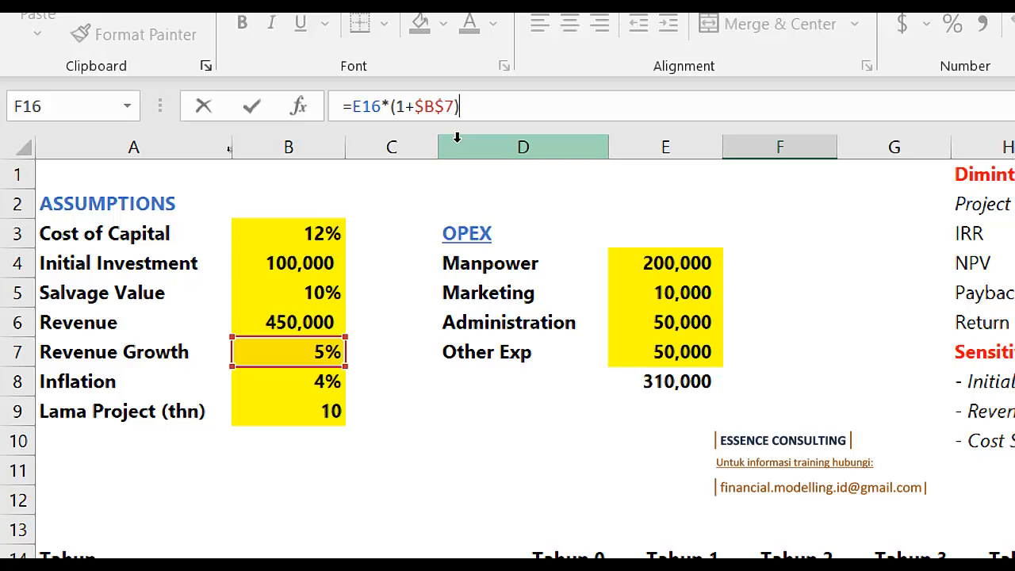
{"action": "key", "text": "Return"}
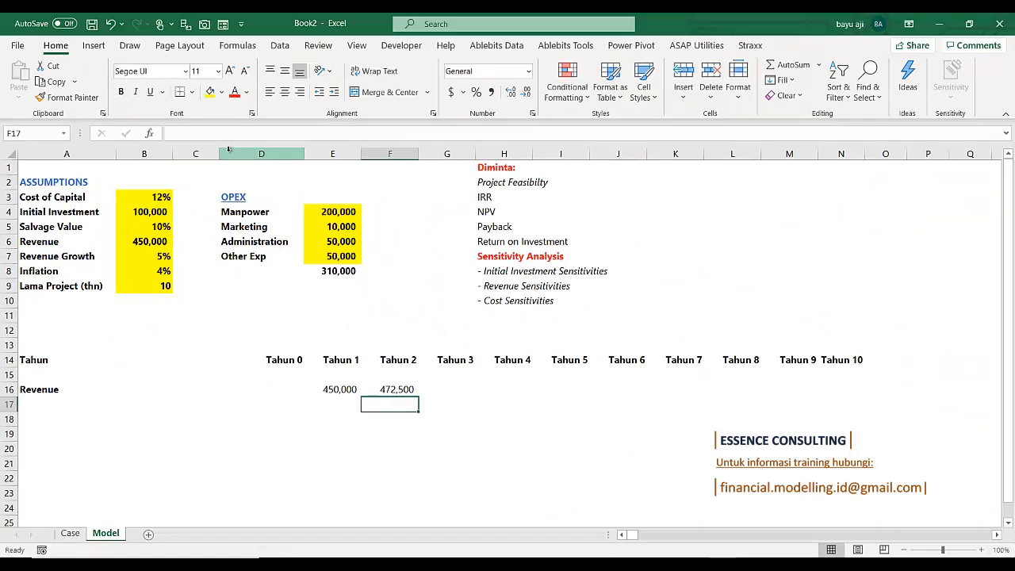
Copy the revenue growth formula from F16 across G16:N16 through Tahun 10
{"action": "left_click", "coordinate": [399, 389]}
{"action": "left_click_drag", "start_coordinate": [418, 396], "coordinate": [830, 392]}
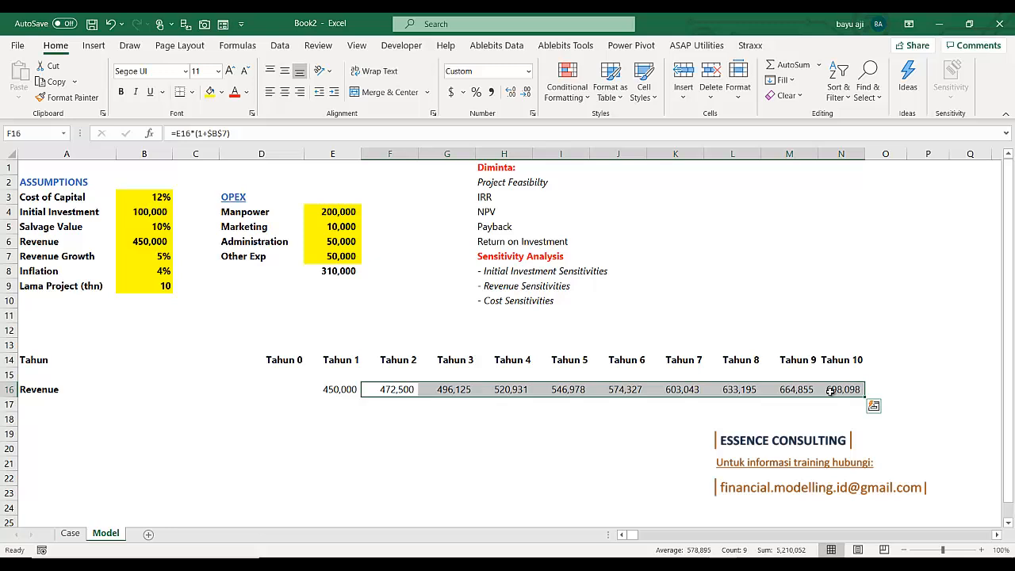
{"action": "key", "text": "Left"}
{"action": "key", "text": "Left"}
{"action": "key", "text": "Left"}
{"action": "key", "text": "Left"}
{"action": "key", "text": "Left"}
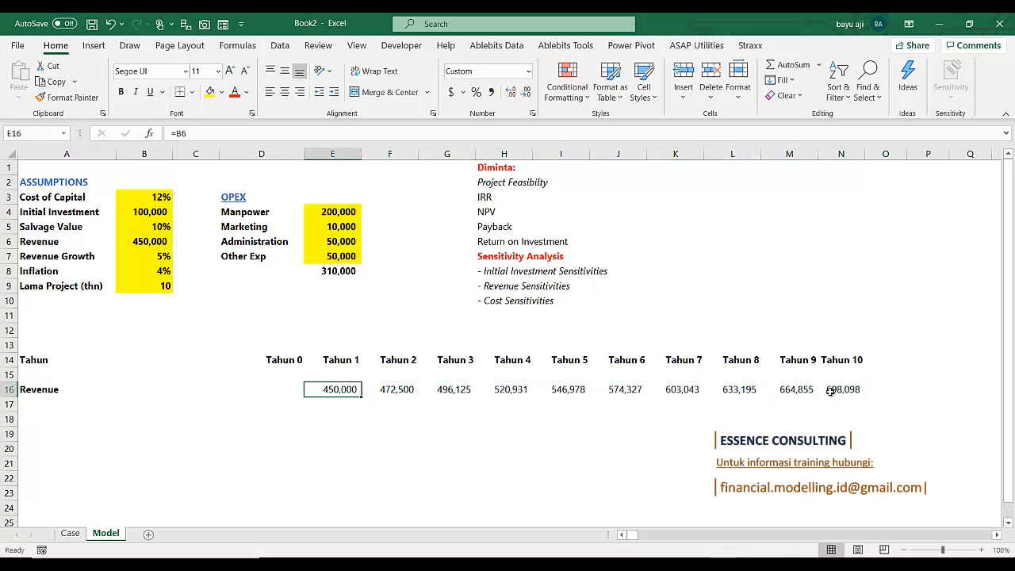
{"action": "key", "text": "Down"}
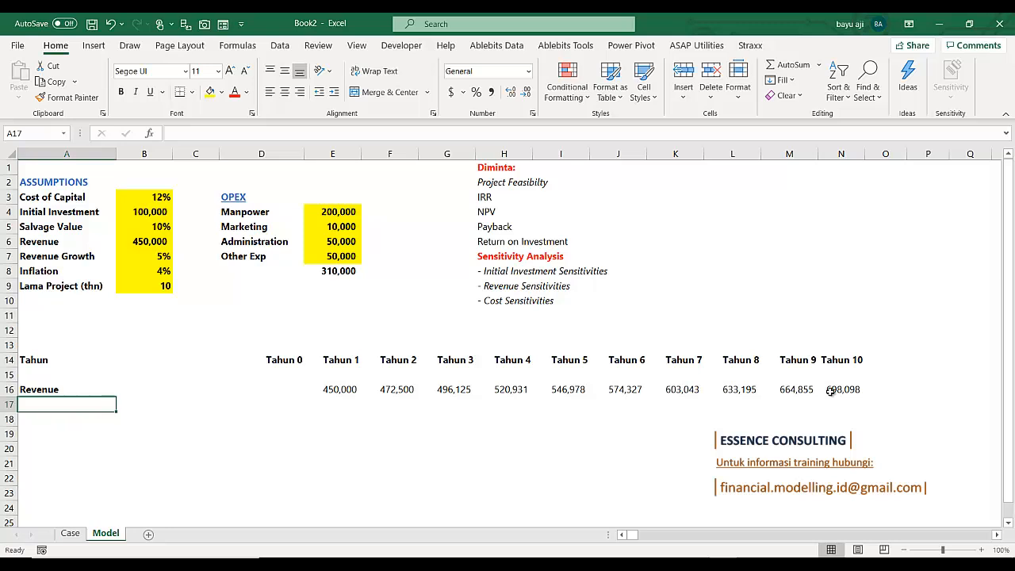
Paste the OPEX labels from D4:D7 as links into A18:A21, and check the reference in A18
{"action": "left_click", "coordinate": [73, 419]}
{"action": "left_click_drag", "start_coordinate": [251, 223], "coordinate": [258, 256]}
{"action": "right_click", "coordinate": [258, 227]}
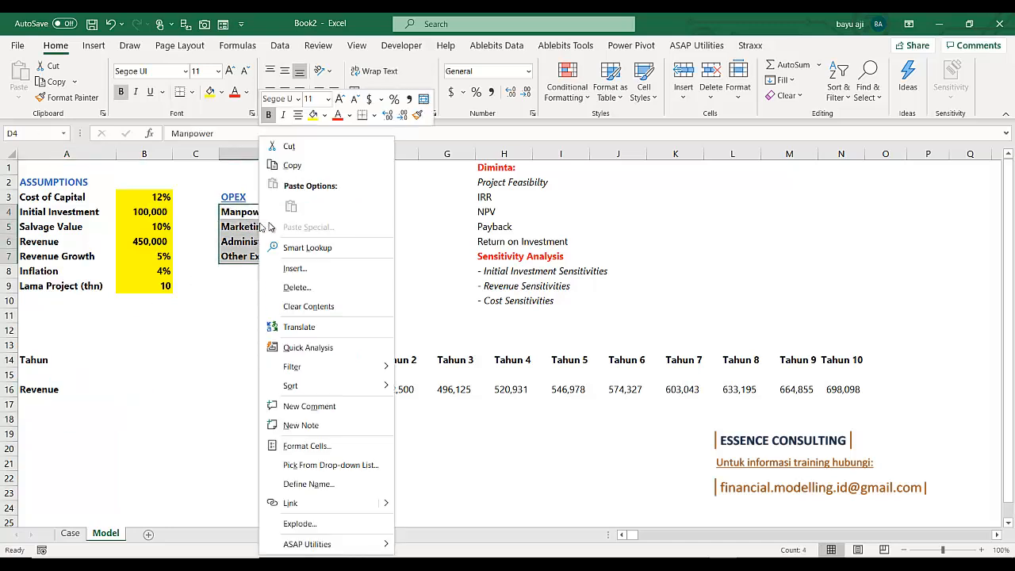
{"action": "left_click", "coordinate": [292, 165]}
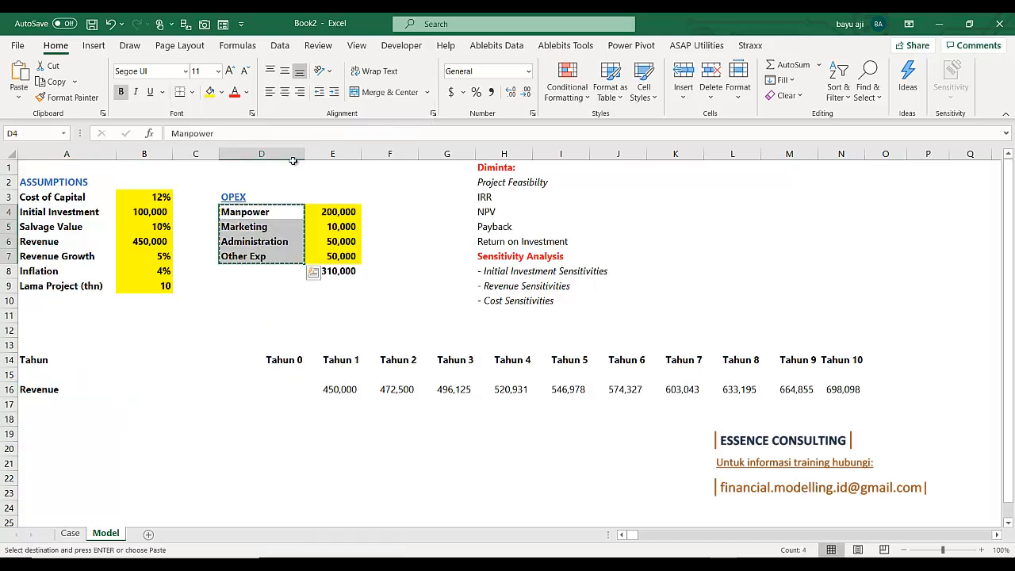
{"action": "right_click", "coordinate": [28, 419]}
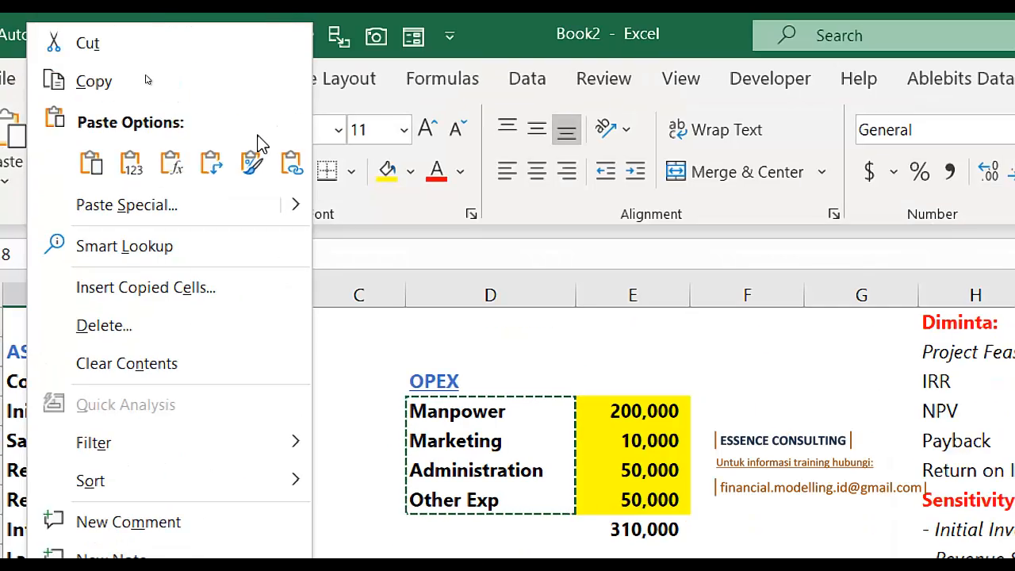
{"action": "left_click", "coordinate": [290, 167]}
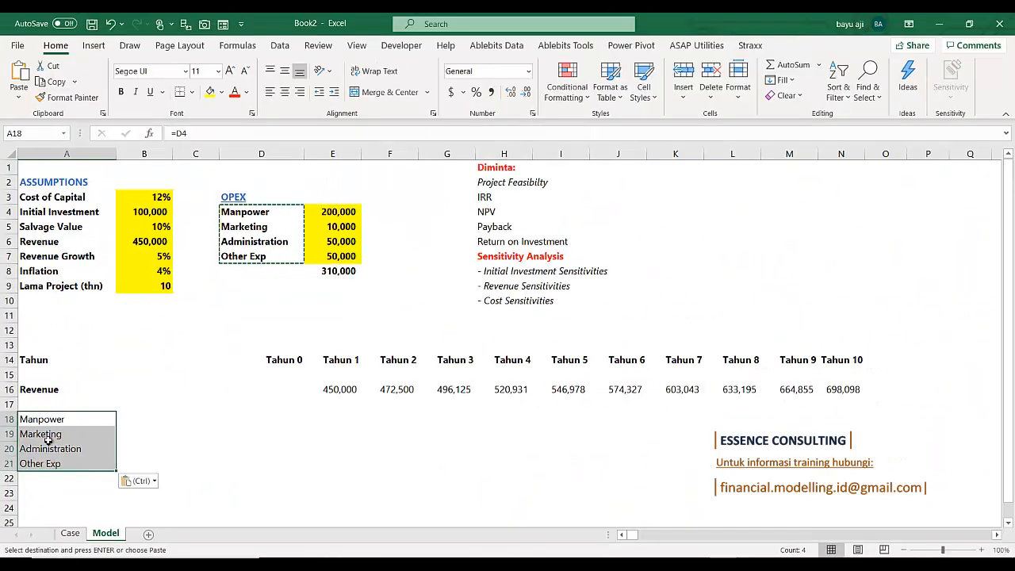
{"action": "left_click", "coordinate": [51, 421]}
{"action": "double_click", "coordinate": [50, 421]}
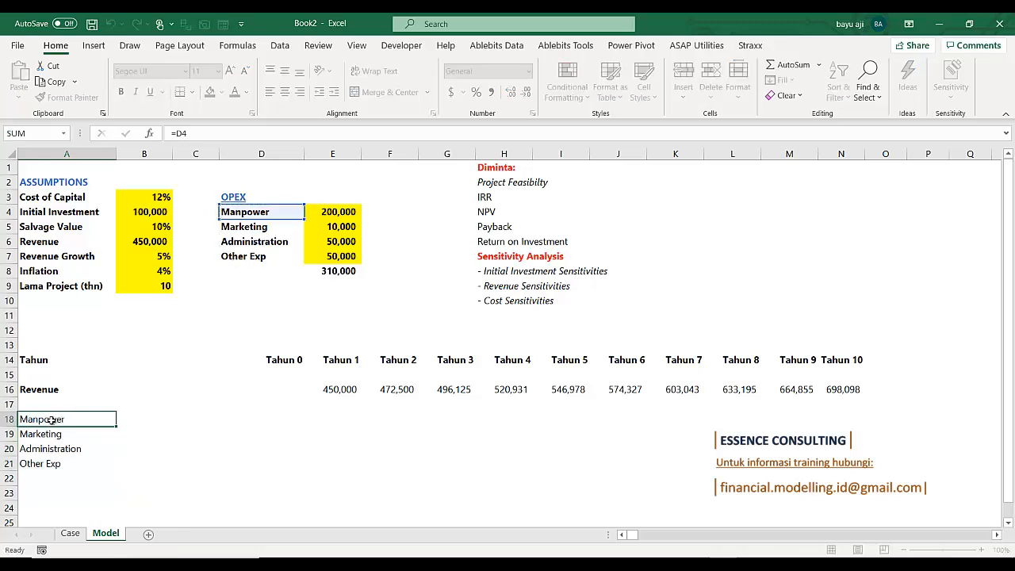
{"action": "key", "text": "Escape"}
Paste the OPEX amounts from E4:E7 as links into the Tahun 1 cells E18:E21
{"action": "left_click_drag", "start_coordinate": [329, 211], "coordinate": [333, 256]}
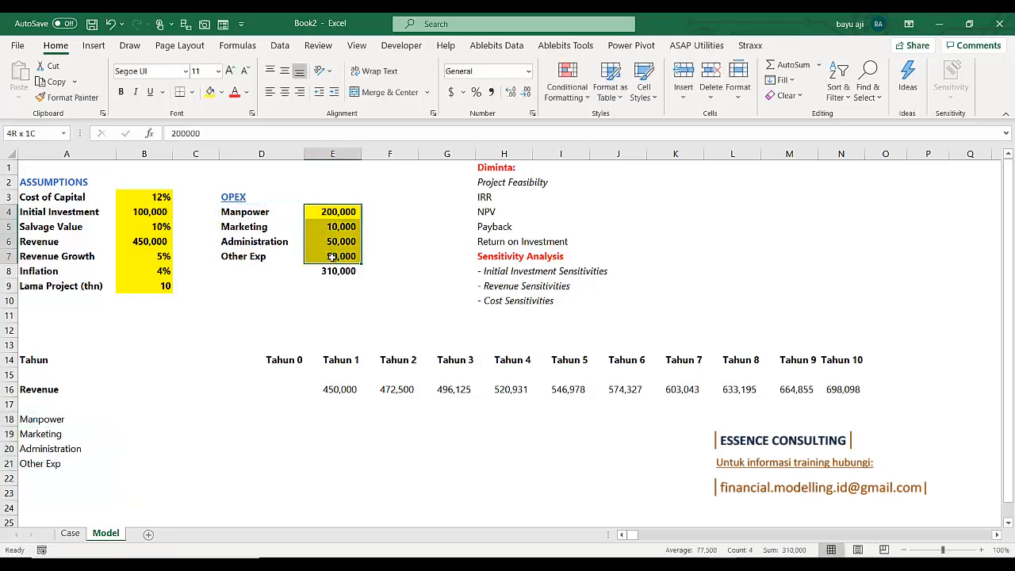
{"action": "key", "text": "ctrl+c"}
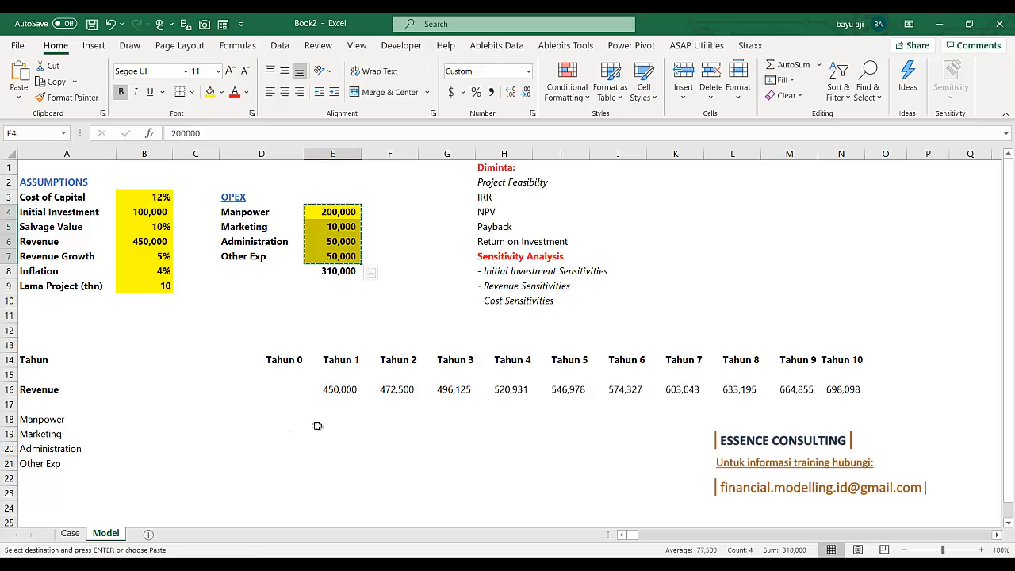
{"action": "right_click", "coordinate": [317, 426]}
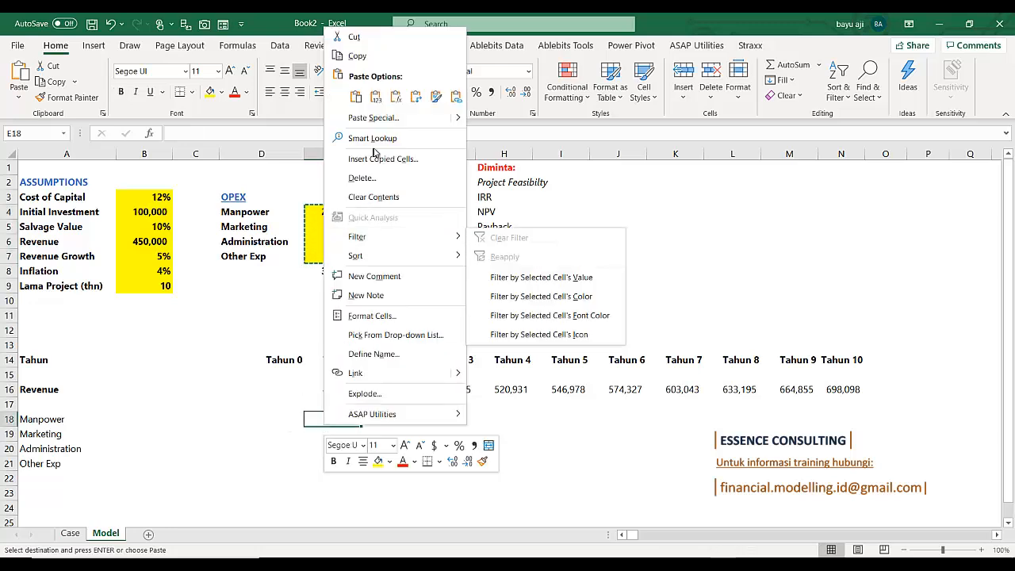
{"action": "left_click", "coordinate": [455, 97]}
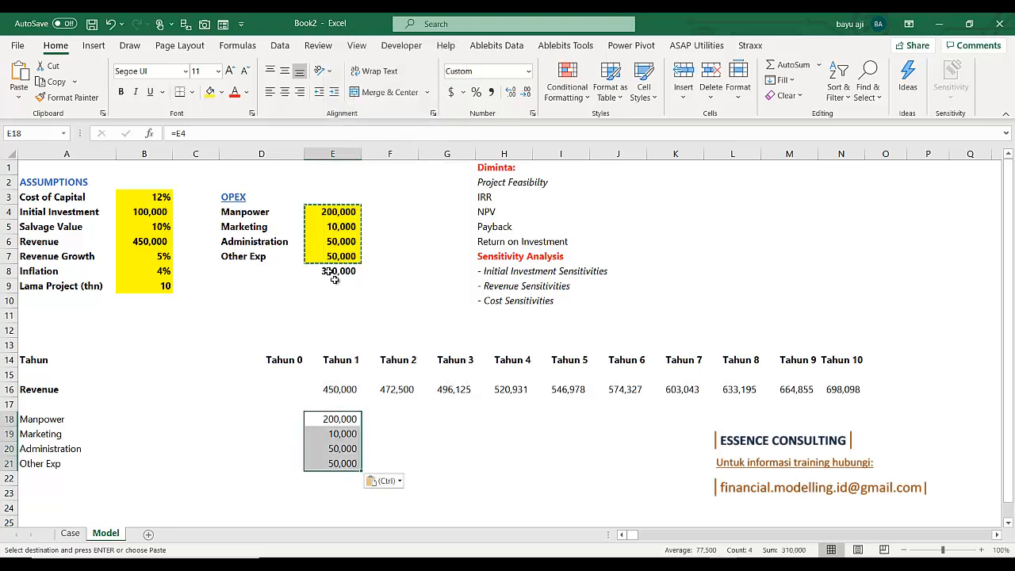
Shade the Tahun 1 revenue cell E16 and OPEX cells E18:E21 with the lightest grey theme fill
{"action": "left_click", "coordinate": [349, 390]}
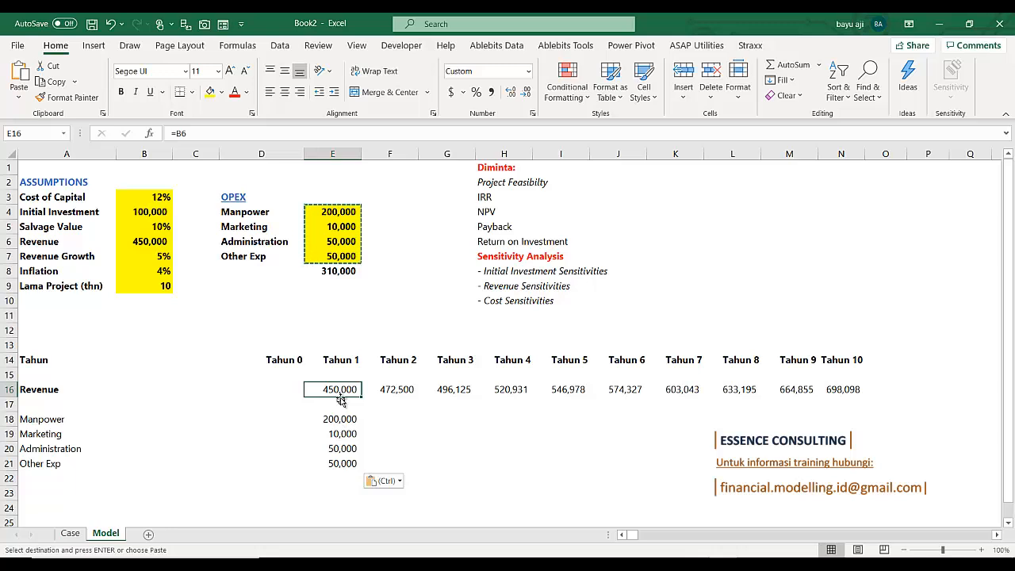
{"action": "left_click_drag", "start_coordinate": [347, 417], "coordinate": [343, 463], "text": "ctrl"}
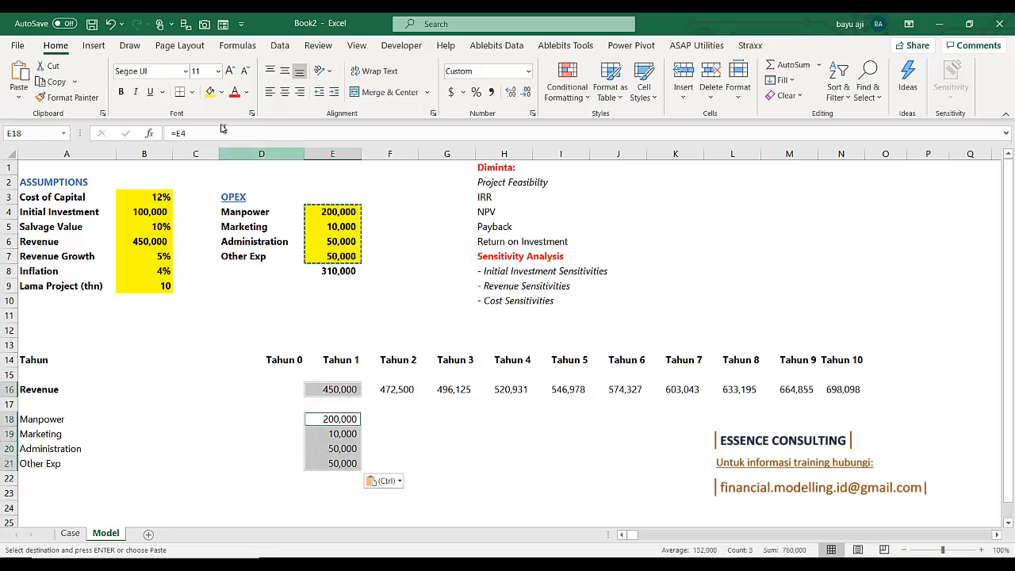
{"action": "left_click", "coordinate": [224, 93]}
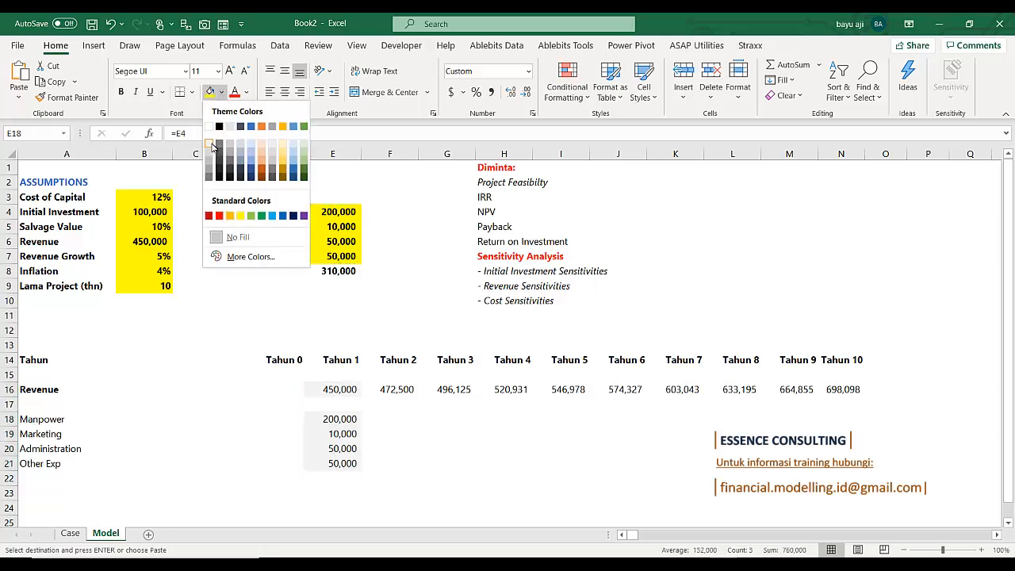
{"action": "left_click", "coordinate": [211, 140]}
Project OPEX for Tahun 2 to Tahun 10 in F18:N21 with =E18*(1+$B$8), filling the inflation formula right and down
{"action": "left_click", "coordinate": [391, 430]}
{"action": "left_click", "coordinate": [396, 418]}
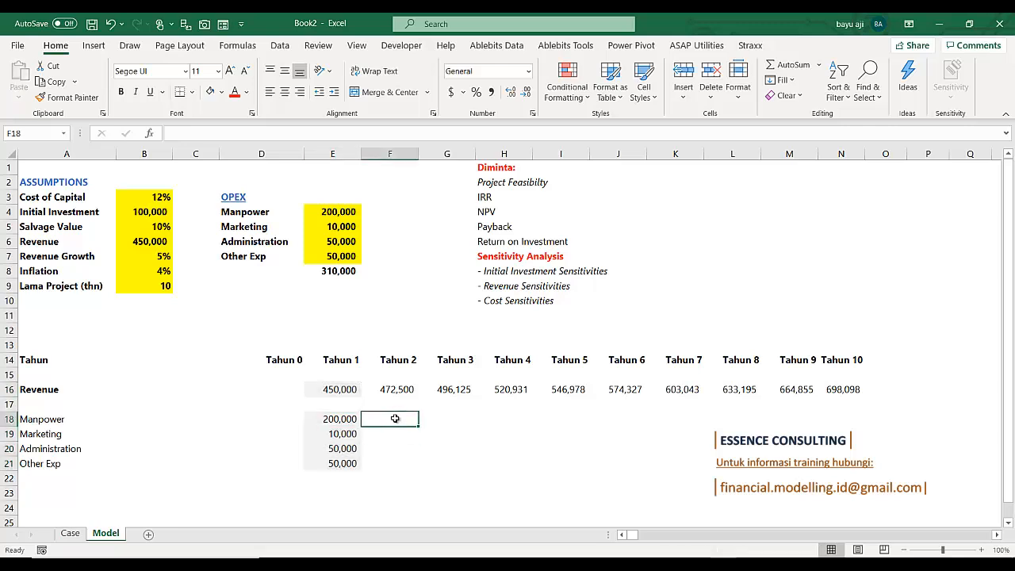
{"action": "key", "text": "shift+Down"}
{"action": "key", "text": "shift+Down"}
{"action": "key", "text": "shift+Down"}
{"action": "key", "text": "shift+Right"}
{"action": "key", "text": "shift+Right"}
{"action": "key", "text": "shift+Right"}
{"action": "key", "text": "shift+Right"}
{"action": "key", "text": "shift+Right"}
{"action": "key", "text": "shift+Right"}
{"action": "key", "text": "shift+Right"}
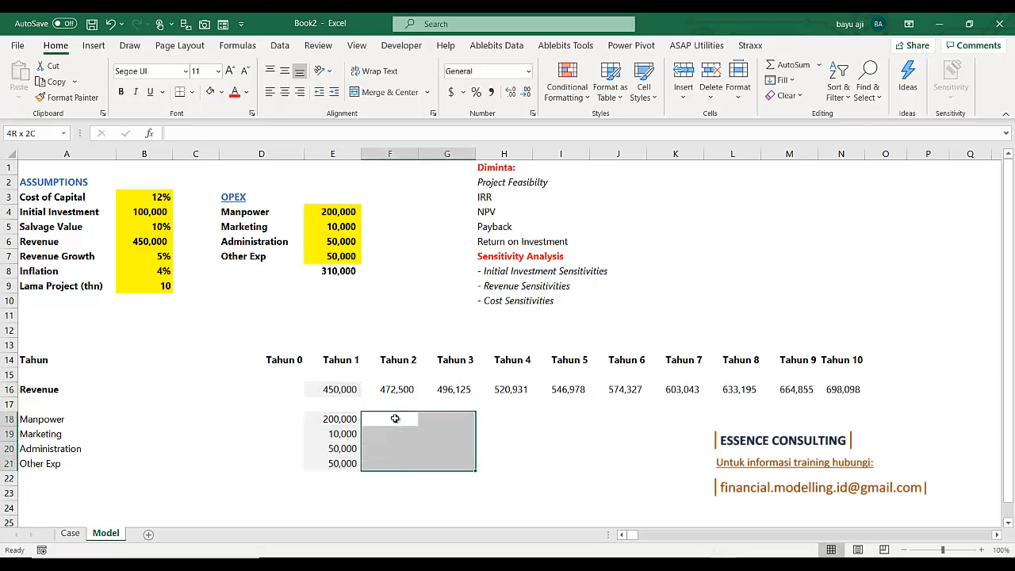
{"action": "key", "text": "shift+Right"}
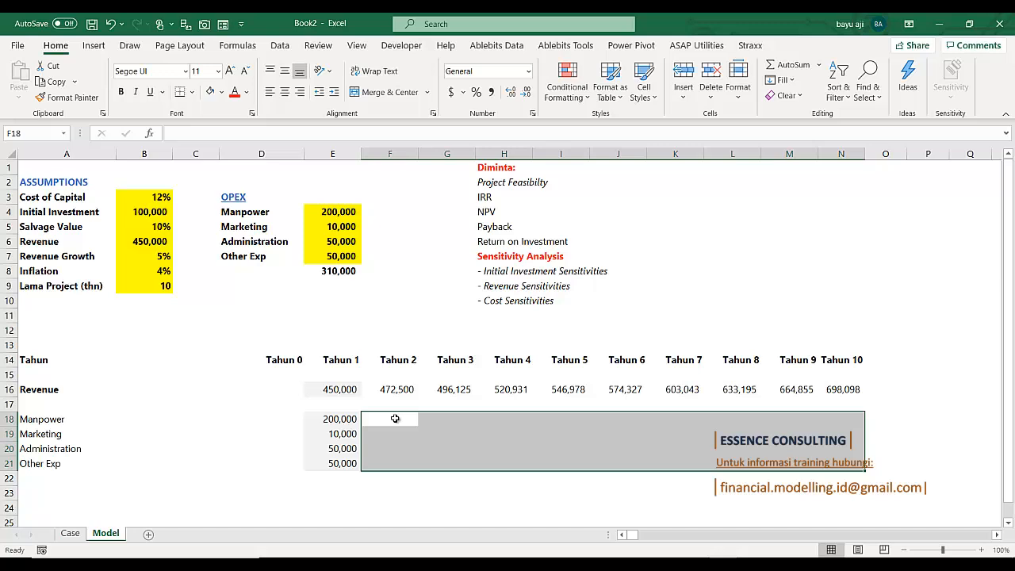
{"action": "type", "text": "="}
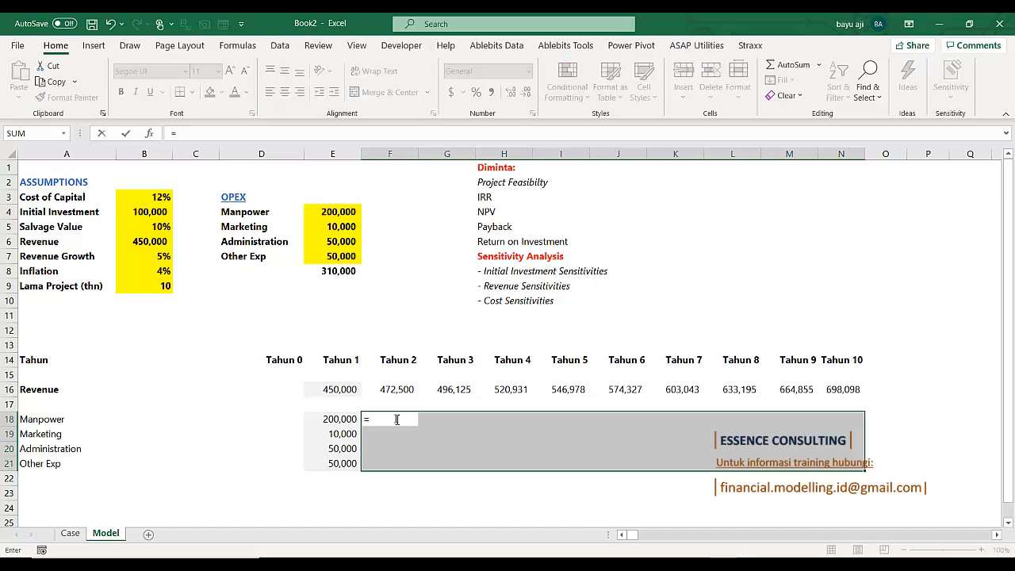
{"action": "key", "text": "Left"}
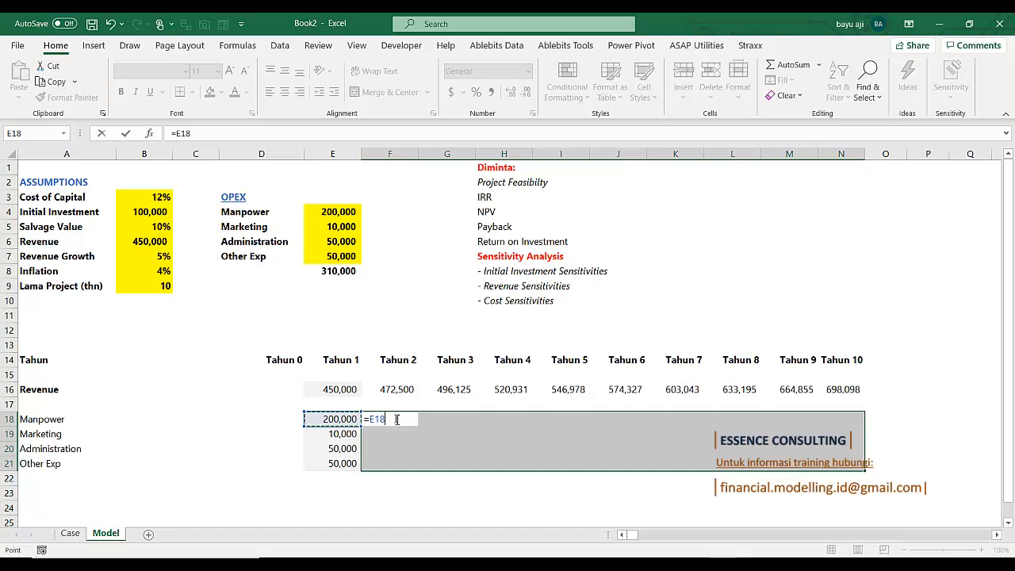
{"action": "type", "text": "*"}
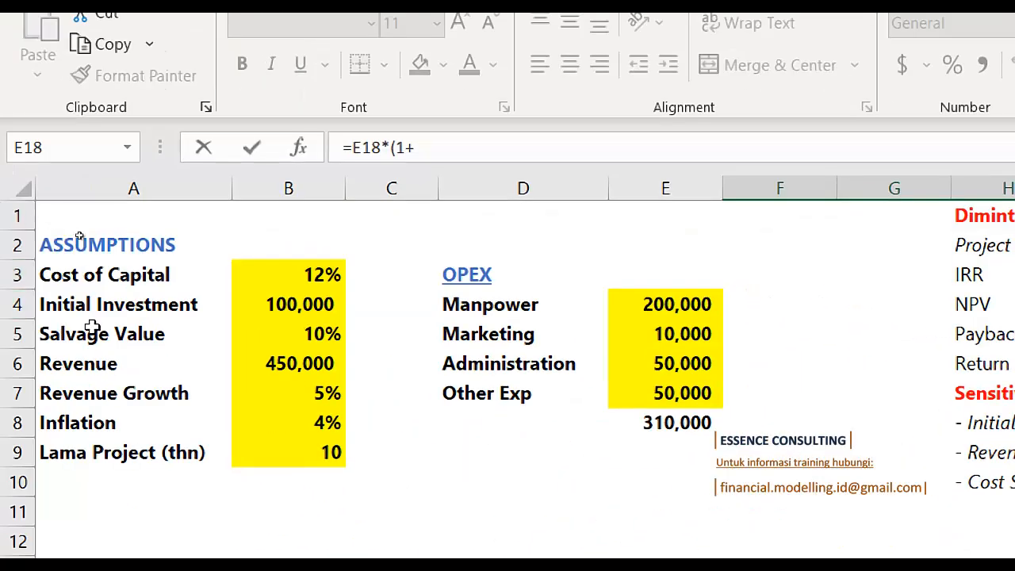
{"action": "left_click", "coordinate": [294, 426]}
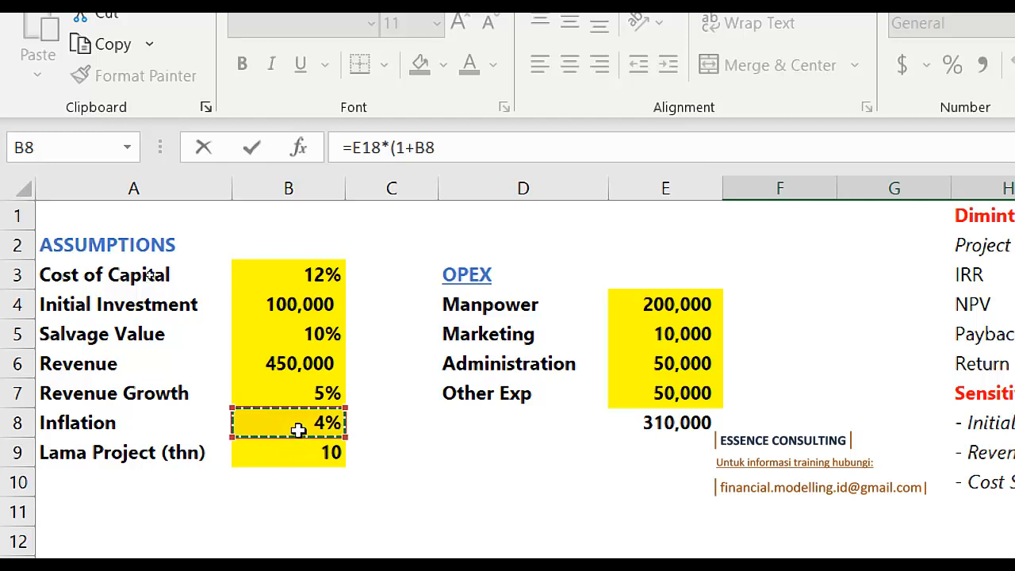
{"action": "left_click", "coordinate": [457, 142]}
{"action": "key", "text": "F4"}
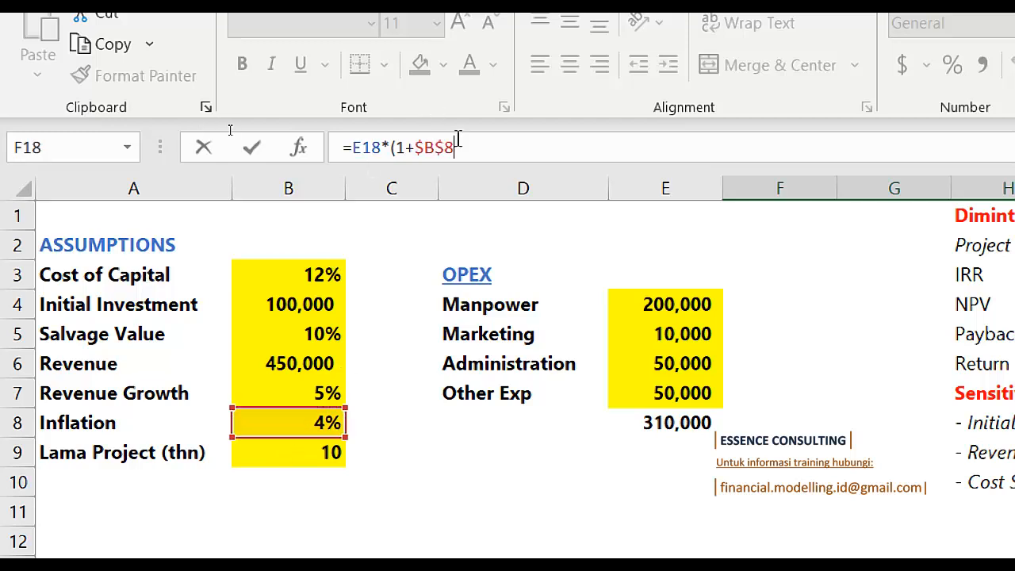
{"action": "key", "text": "Return"}
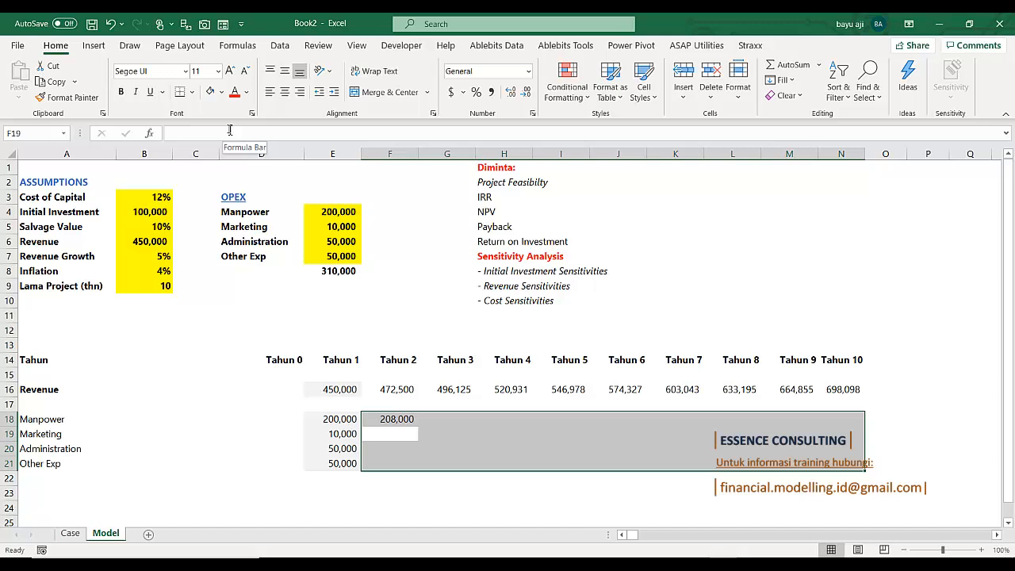
{"action": "key", "text": "ctrl+r"}
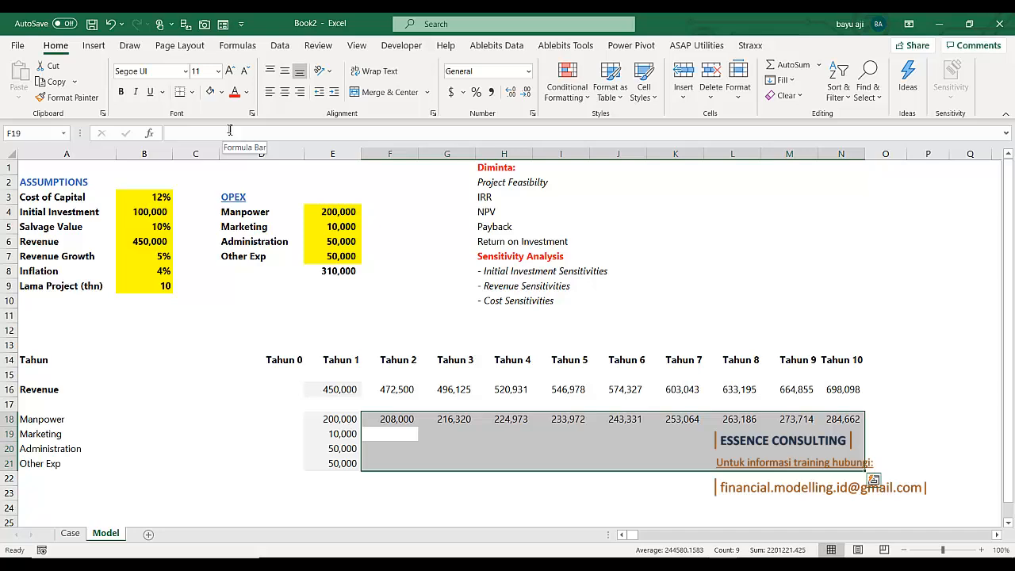
{"action": "key", "text": "ctrl+d"}
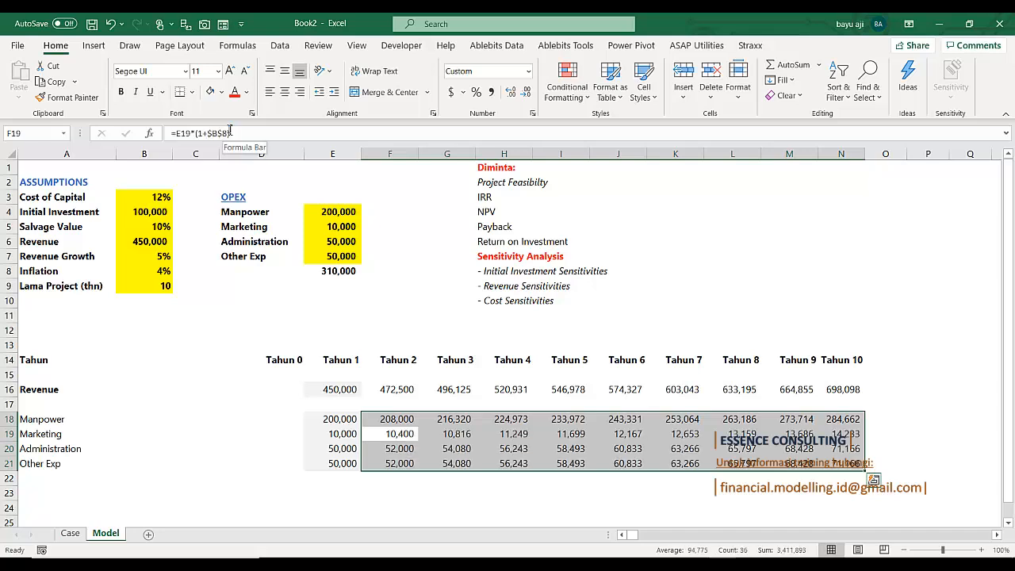
Add a bold OPEX label in A22 below the expense rows
{"action": "key", "text": "Home"}
{"action": "key", "text": "Down"}
{"action": "key", "text": "Down"}
{"action": "key", "text": "Down"}
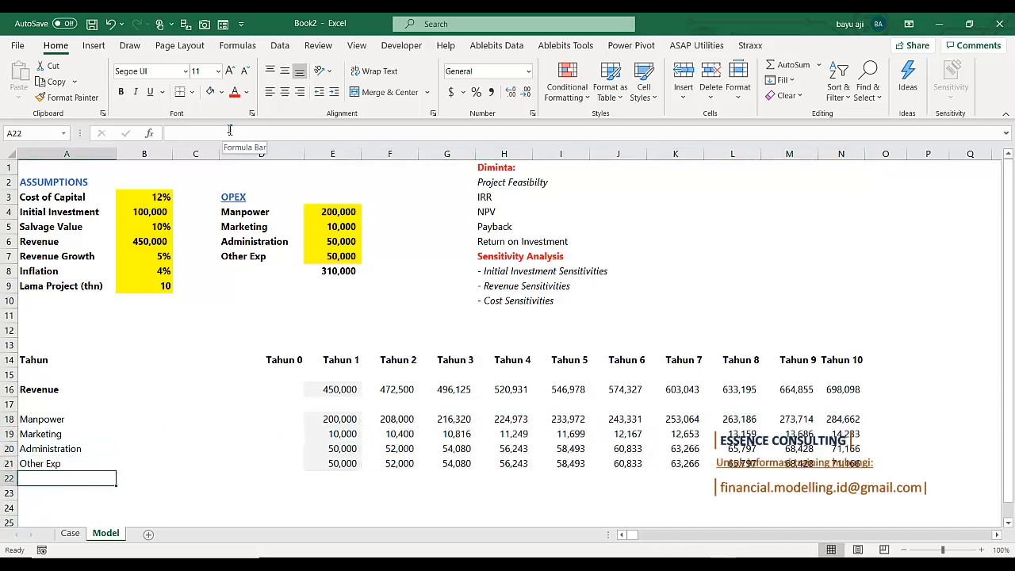
{"action": "type", "text": "OPE"}
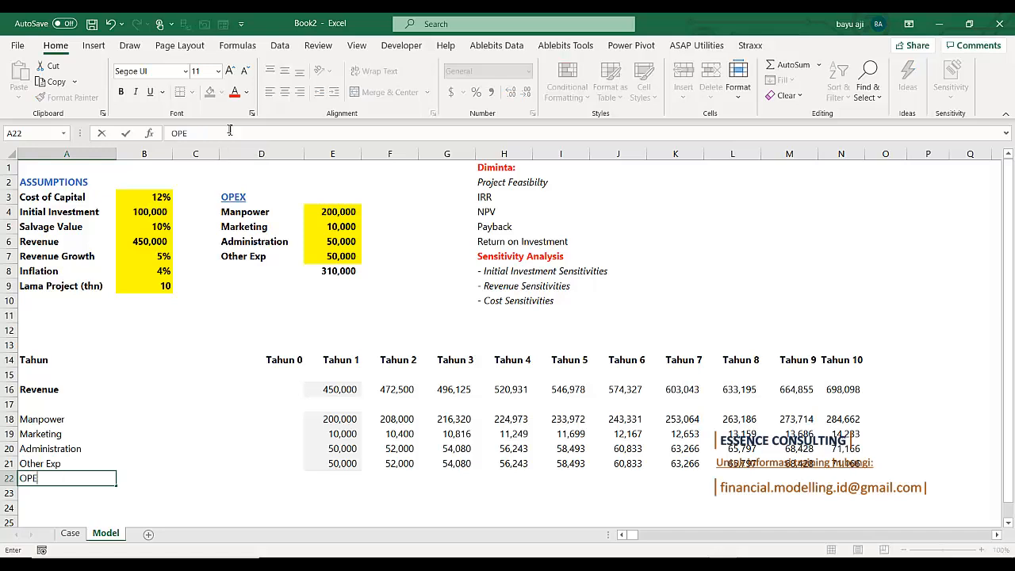
{"action": "type", "text": "X"}
{"action": "key", "text": "ctrl+Return"}
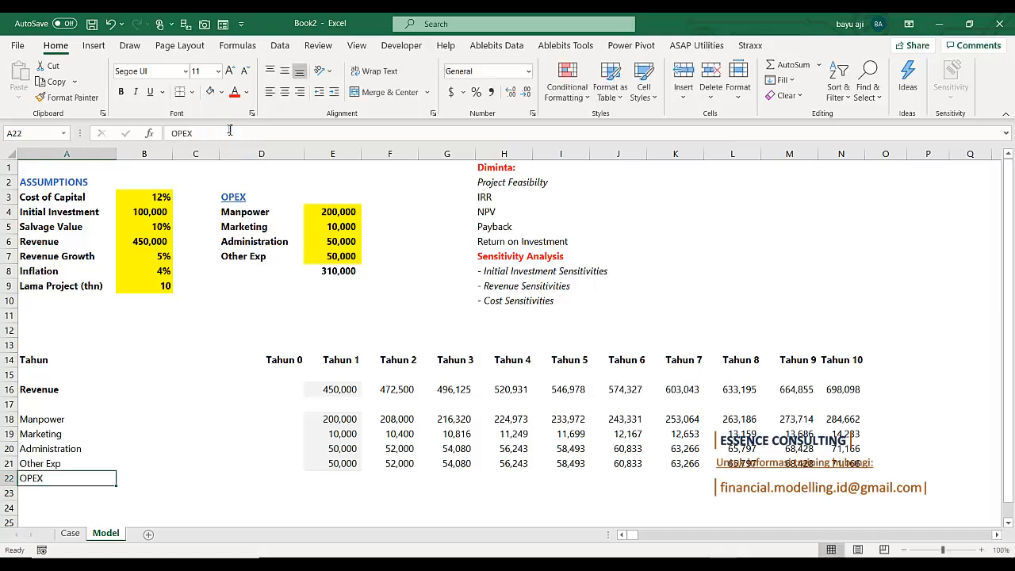
{"action": "key", "text": "ctrl+b"}
Total the four expense rows for Tahun 1 to Tahun 10 in E22:N22 using AutoSum
{"action": "key", "text": "Right"}
{"action": "key", "text": "Right"}
{"action": "key", "text": "Right"}
{"action": "key", "text": "Right"}
{"action": "key", "text": "shift+Up"}
{"action": "key", "text": "shift+Up"}
{"action": "key", "text": "shift+Up"}
{"action": "key", "text": "shift+Up"}
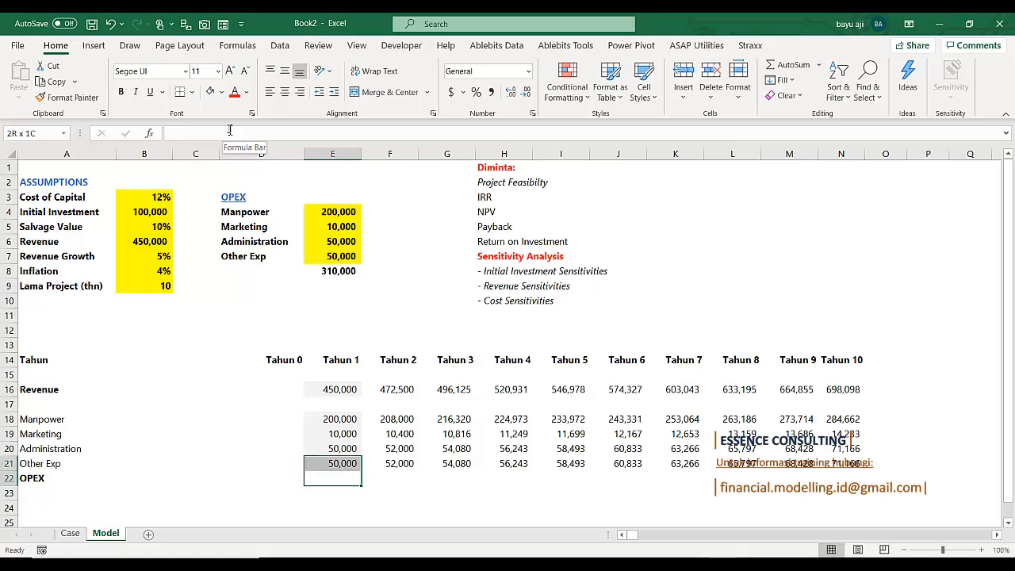
{"action": "key", "text": "ctrl+Up"}
{"action": "key", "text": "ctrl+Up"}
{"action": "key", "text": "ctrl+shift+Down"}
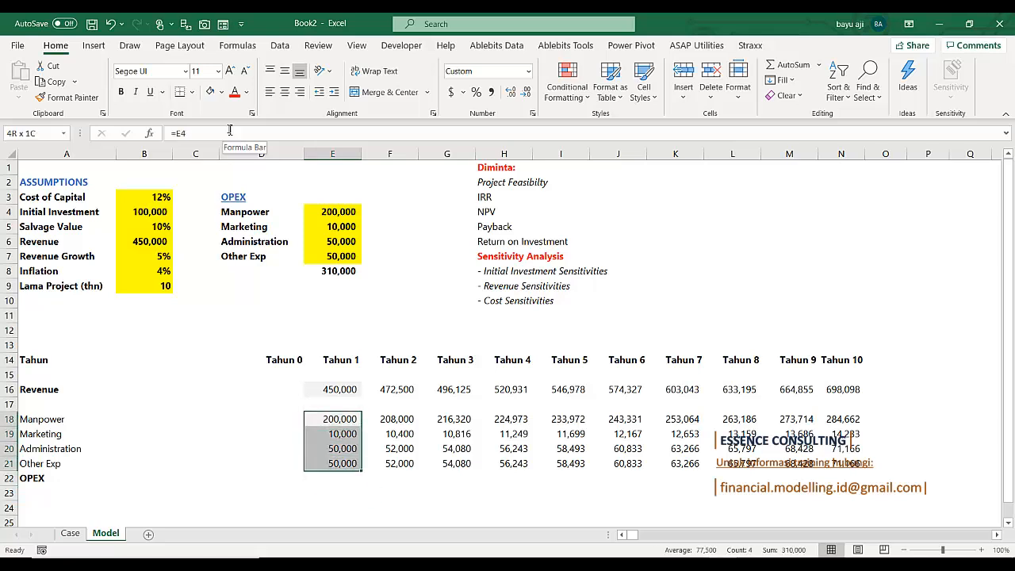
{"action": "key", "text": "shift+Right"}
{"action": "key", "text": "shift+Right"}
{"action": "key", "text": "shift+Right"}
{"action": "key", "text": "shift+Right"}
{"action": "key", "text": "shift+Right"}
{"action": "key", "text": "shift+Right"}
{"action": "key", "text": "shift+Right"}
{"action": "key", "text": "shift+Right"}
{"action": "key", "text": "shift+Right"}
{"action": "key", "text": "shift+Down"}
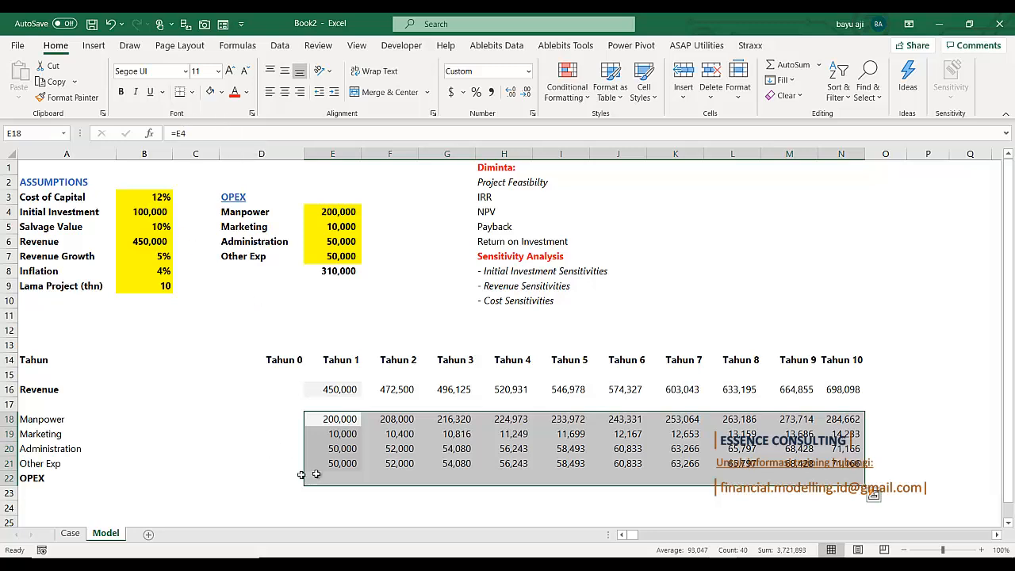
{"action": "key", "text": "alt+equal"}
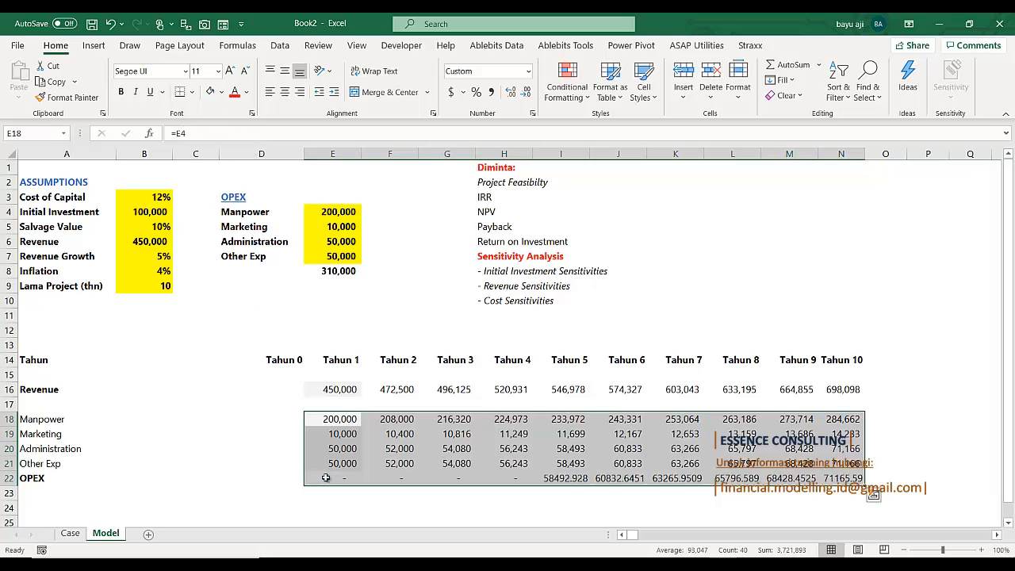
Make the OPEX totals in E22:N22 bold
{"action": "left_click", "coordinate": [325, 477]}
{"action": "key", "text": "ctrl+shift+Right"}
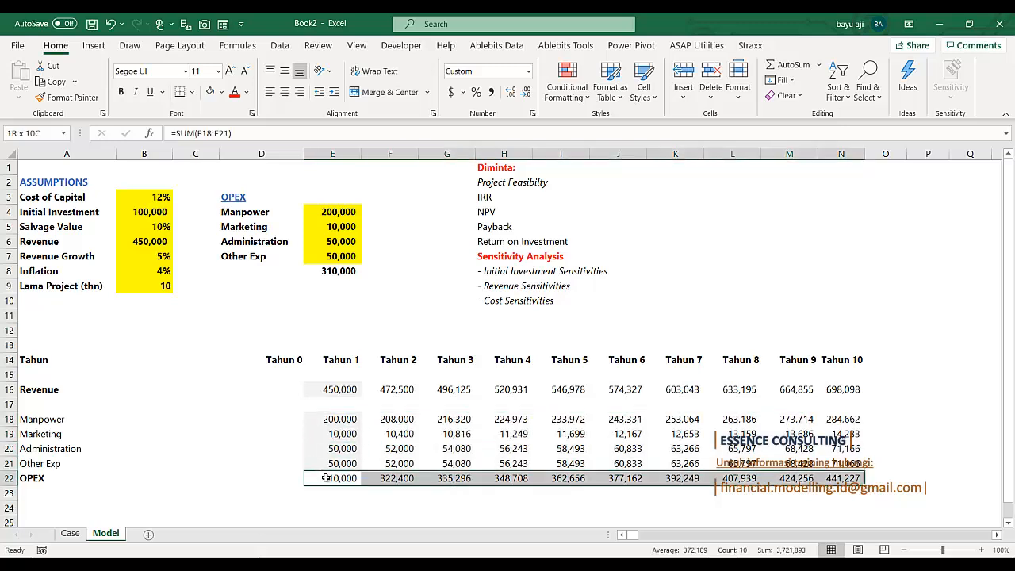
{"action": "key", "text": "ctrl+b"}
{"action": "key", "text": "Left"}
{"action": "key", "text": "Left"}
{"action": "key", "text": "Left"}
{"action": "key", "text": "Left"}
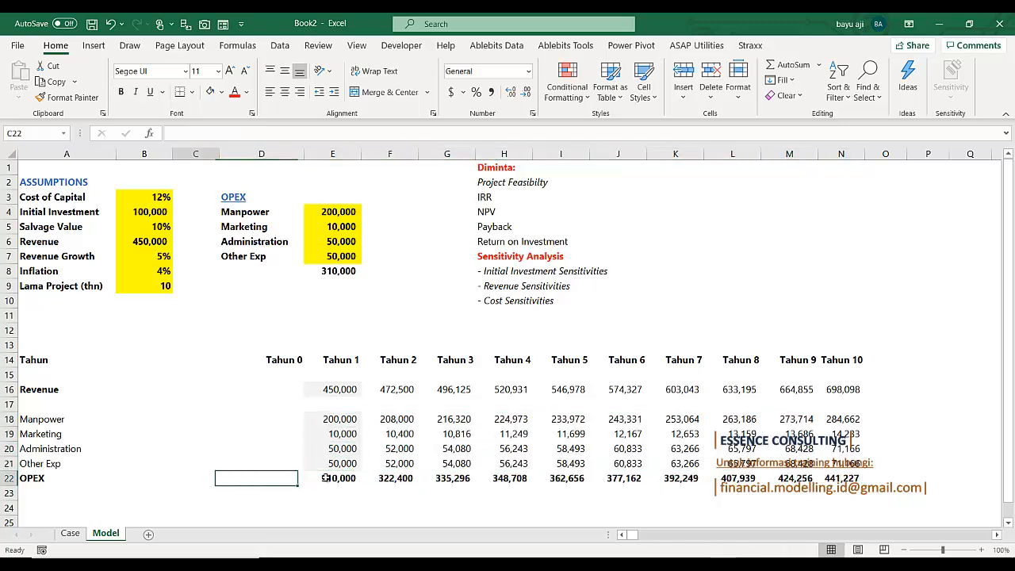
{"action": "key", "text": "Up"}
{"action": "key", "text": "Down"}
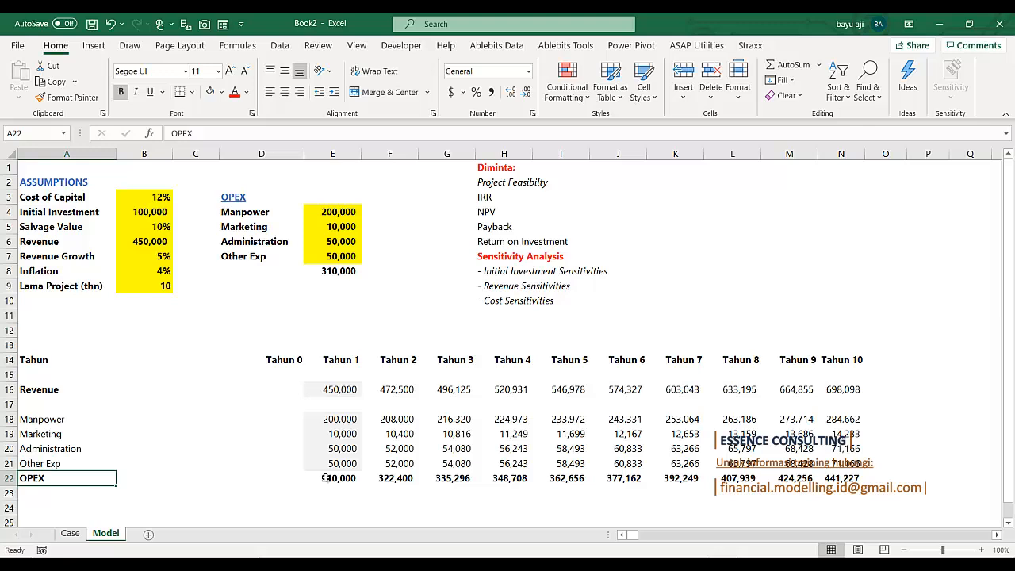
{"action": "key", "text": "shift+Right"}
{"action": "key", "text": "shift+Right"}
{"action": "key", "text": "shift+Right"}
{"action": "key", "text": "shift+Right"}
{"action": "key", "text": "shift+Right"}
{"action": "key", "text": "shift+Right"}
{"action": "key", "text": "shift+Right"}
{"action": "key", "text": "shift+Right"}
{"action": "key", "text": "shift+Right"}
{"action": "key", "text": "shift+Right"}
{"action": "key", "text": "shift+Right"}
{"action": "key", "text": "shift+Right"}
{"action": "key", "text": "shift+Right"}
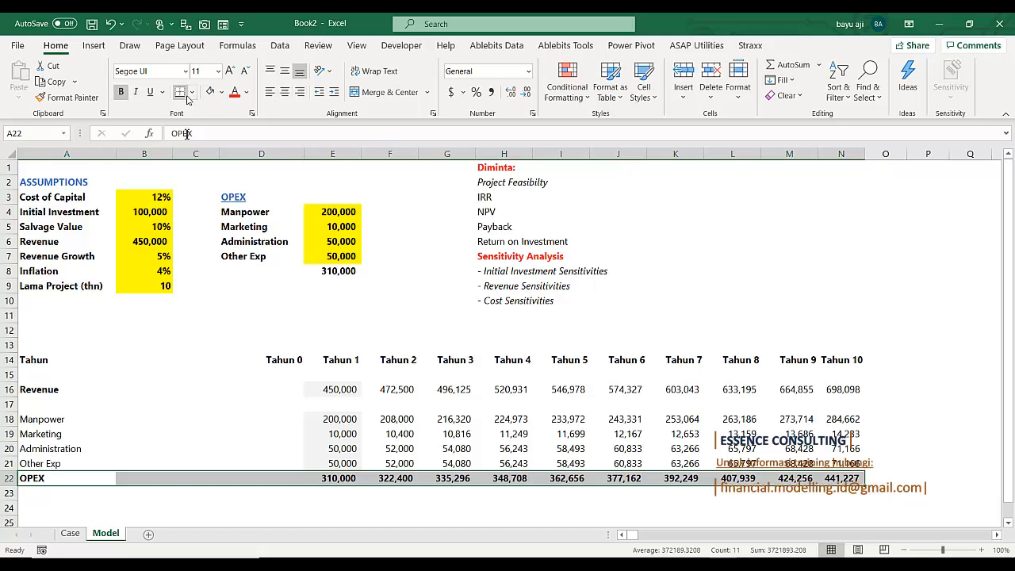
Add a bold EBITDA label in A24, leaving a blank row below OPEX
{"action": "scroll", "coordinate": [45, 415], "scroll_direction": "down", "scroll_amount": 2}
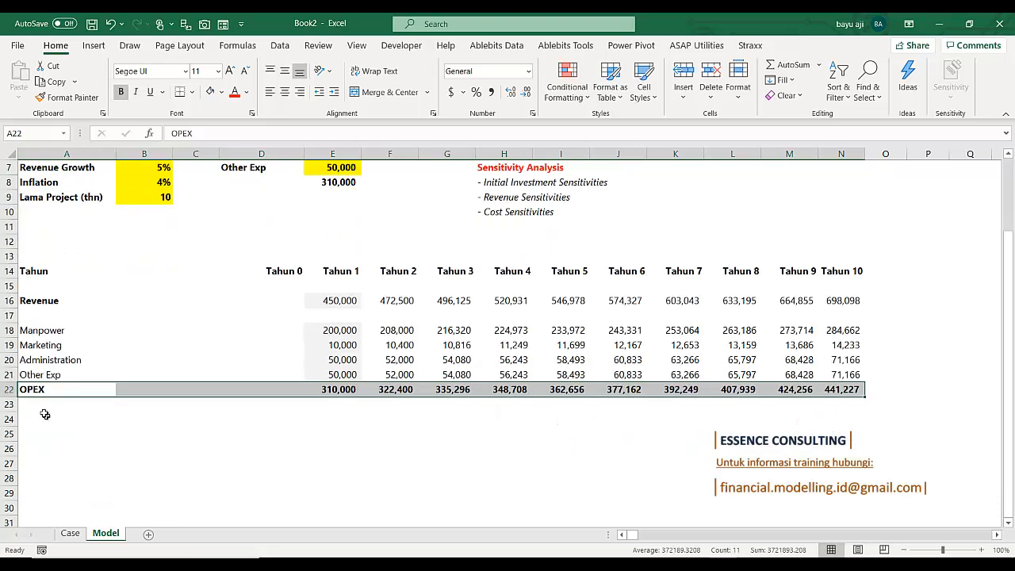
{"action": "left_click", "coordinate": [47, 407]}
{"action": "key", "text": "Down"}
{"action": "type", "text": "EB"}
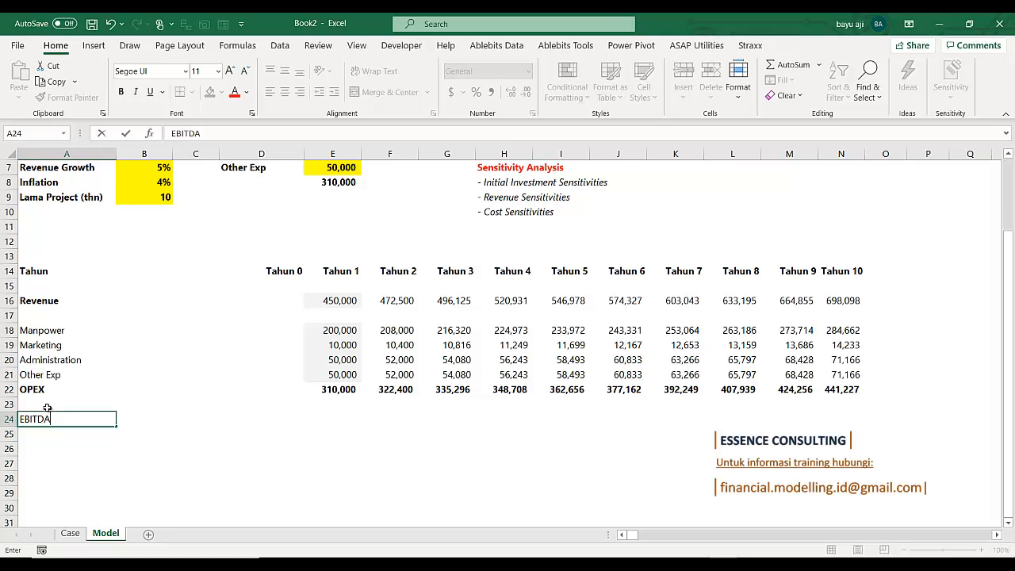
{"action": "key", "text": "ctrl+Return"}
{"action": "key", "text": "ctrl+b"}
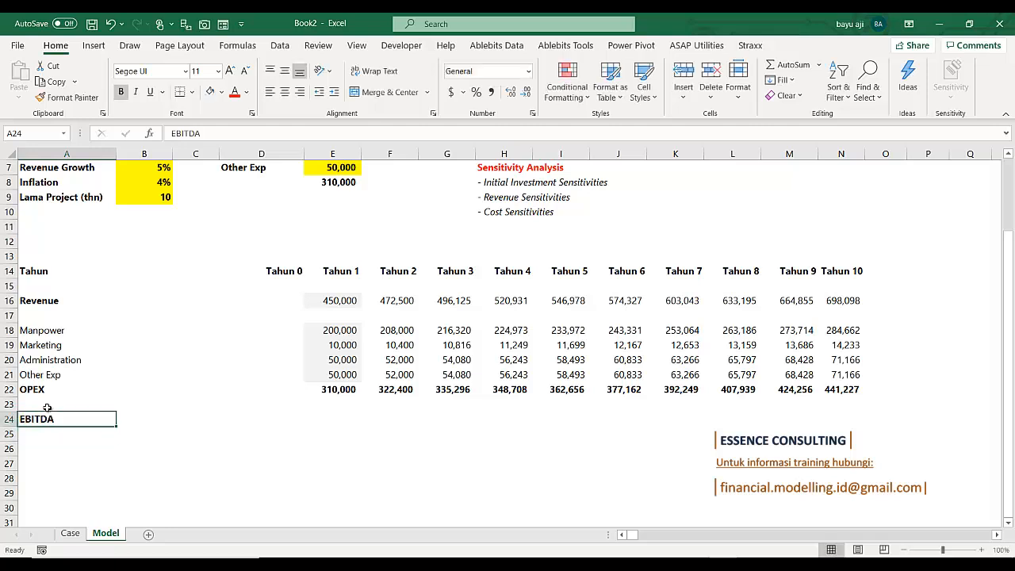
Calculate the Tahun 1 EBITDA in E24 as revenue minus OPEX with =E16-E22
{"action": "key", "text": "Right"}
{"action": "key", "text": "Right"}
{"action": "key", "text": "Right"}
{"action": "key", "text": "Right"}
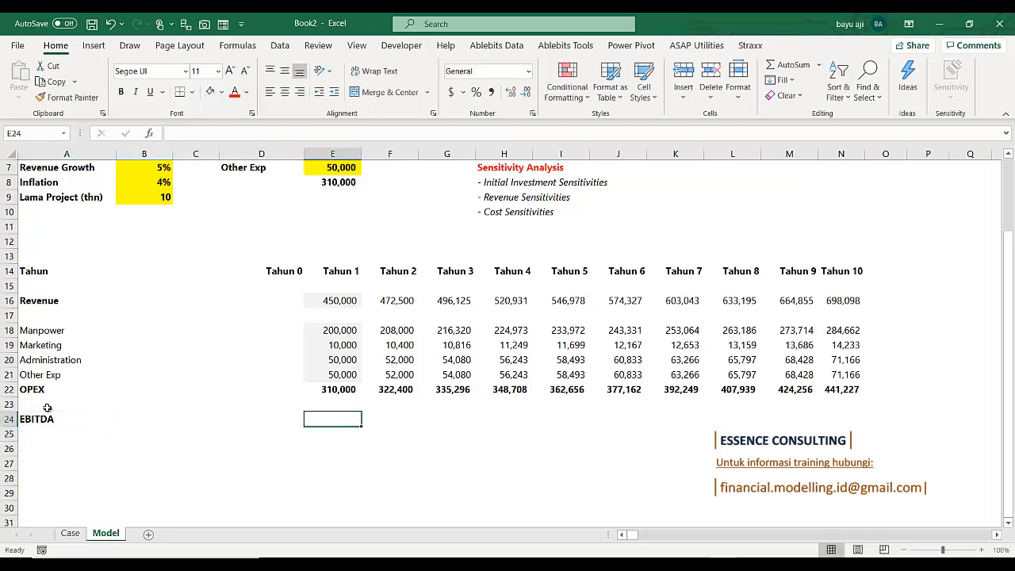
{"action": "key", "text": "Left"}
{"action": "key", "text": "Right"}
{"action": "type", "text": "="}
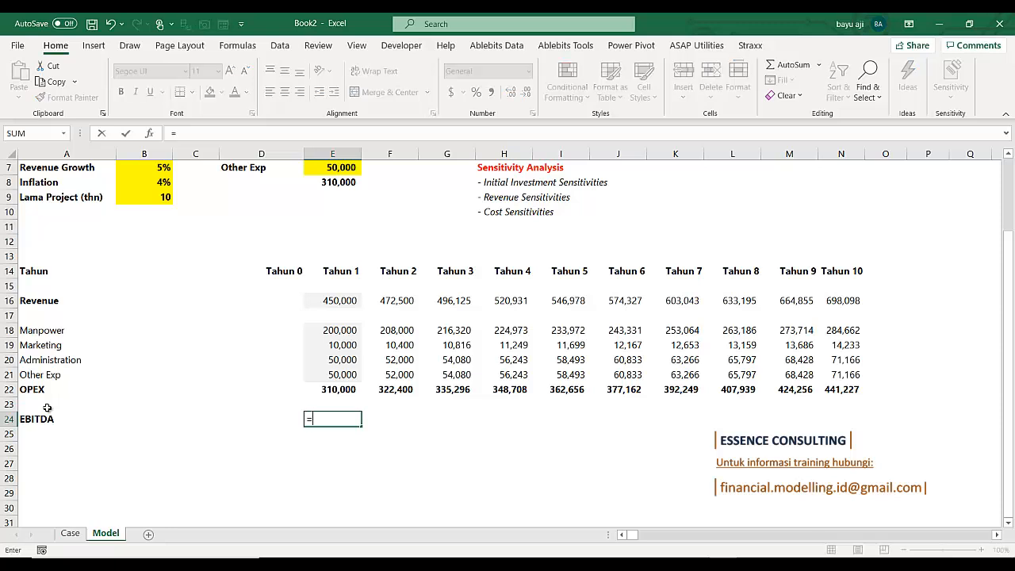
{"action": "key", "text": "Up"}
{"action": "key", "text": "Up"}
{"action": "key", "text": "Up"}
{"action": "key", "text": "Up"}
{"action": "key", "text": "Up"}
{"action": "key", "text": "Up"}
{"action": "key", "text": "Up"}
{"action": "key", "text": "Up"}
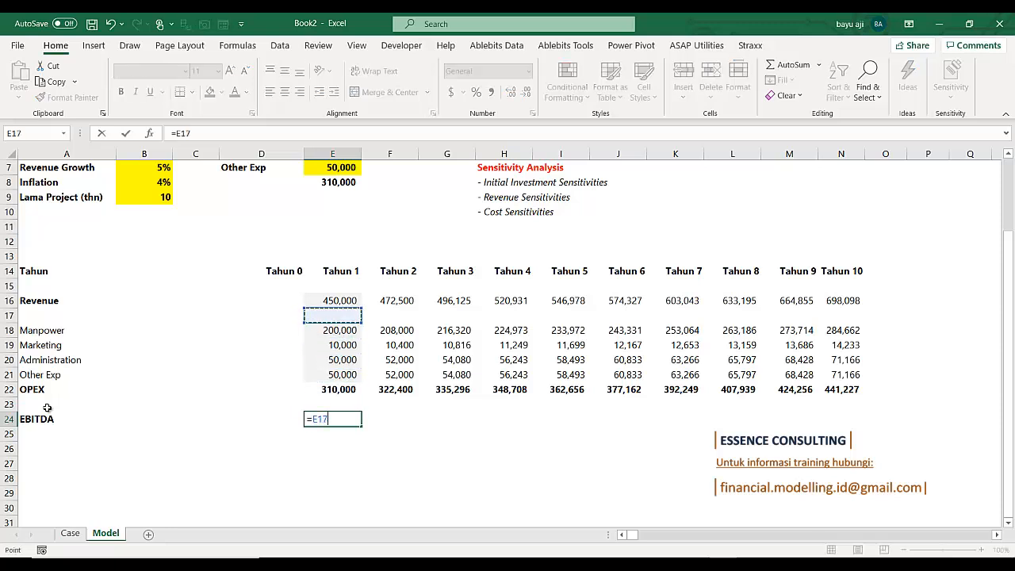
{"action": "type", "text": "-"}
{"action": "key", "text": "Up"}
{"action": "key", "text": "Up"}
{"action": "key", "text": "Up"}
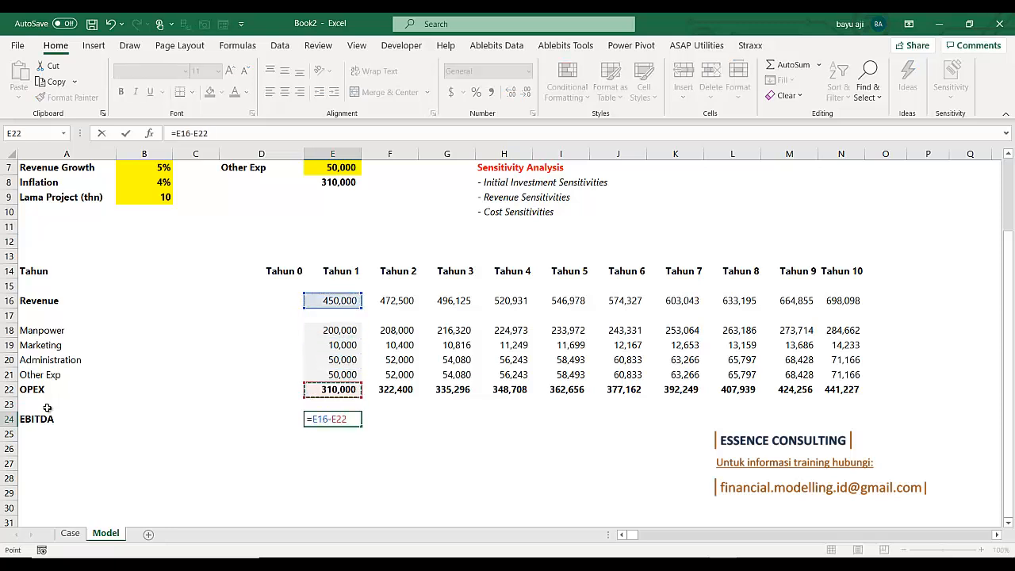
{"action": "key", "text": "Return"}
Re-enter the Tahun 1 EBITDA formula =E16-E22 in E24 and make the result bold
{"action": "key", "text": "Up"}
{"action": "type", "text": "="}
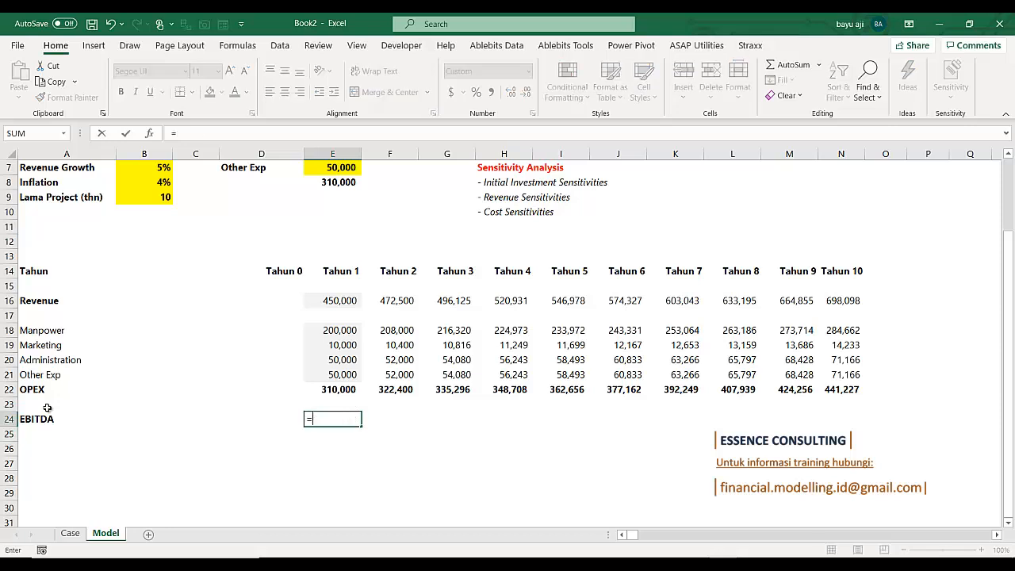
{"action": "key", "text": "Up"}
{"action": "key", "text": "Up"}
{"action": "key", "text": "Up"}
{"action": "key", "text": "Up"}
{"action": "key", "text": "Up"}
{"action": "key", "text": "Up"}
{"action": "key", "text": "Up"}
{"action": "key", "text": "Up"}
{"action": "type", "text": "-"}
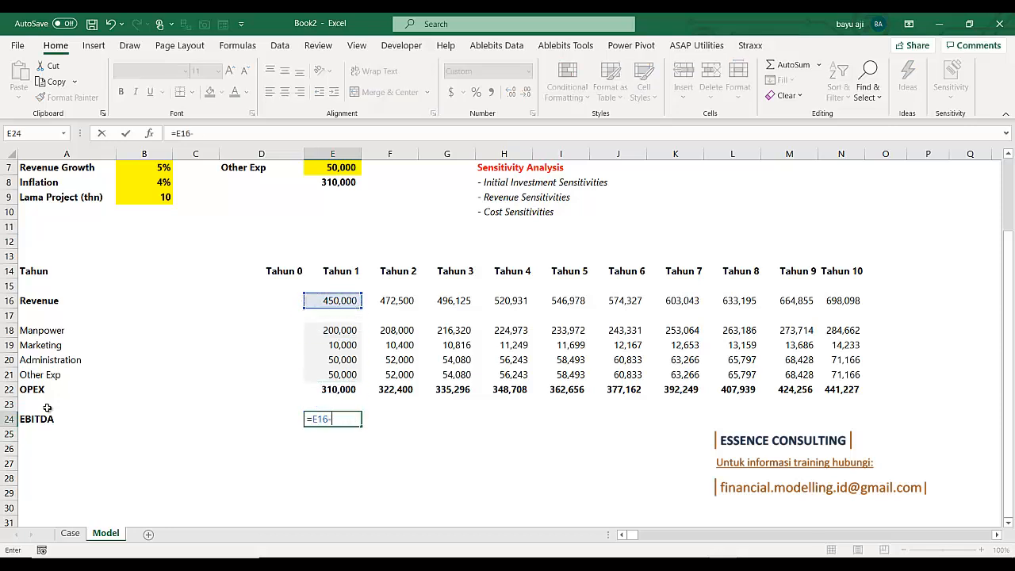
{"action": "key", "text": "Up"}
{"action": "key", "text": "Up"}
{"action": "key", "text": "Return"}
{"action": "key", "text": "Up"}
{"action": "key", "text": "ctrl+b"}
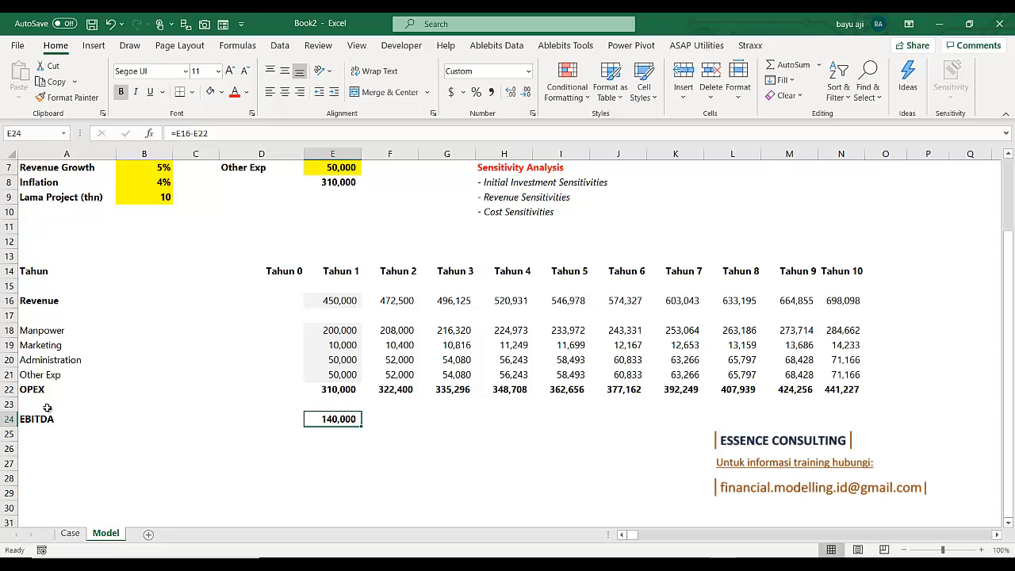
Fill the Tahun 1 EBITDA formula across E24:N24 through Tahun 10
{"action": "key", "text": "shift+Right"}
{"action": "key", "text": "shift+Right"}
{"action": "key", "text": "shift+Right"}
{"action": "key", "text": "shift+Right"}
{"action": "key", "text": "shift+Right"}
{"action": "key", "text": "shift+Right"}
{"action": "key", "text": "shift+Right"}
{"action": "key", "text": "shift+Right"}
{"action": "key", "text": "shift+Right"}
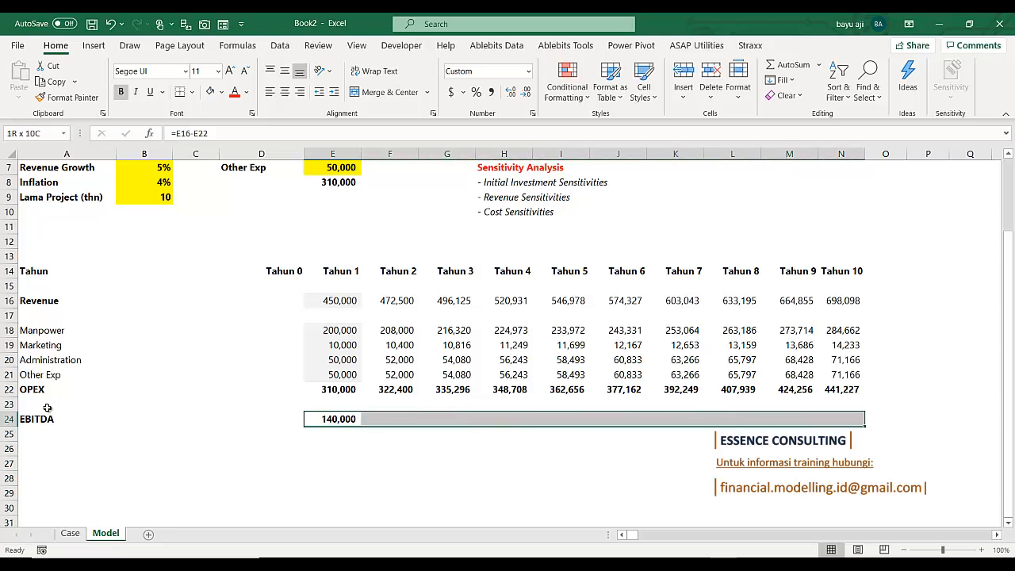
{"action": "key", "text": "ctrl+r"}
{"action": "key", "text": "ctrl+Left"}
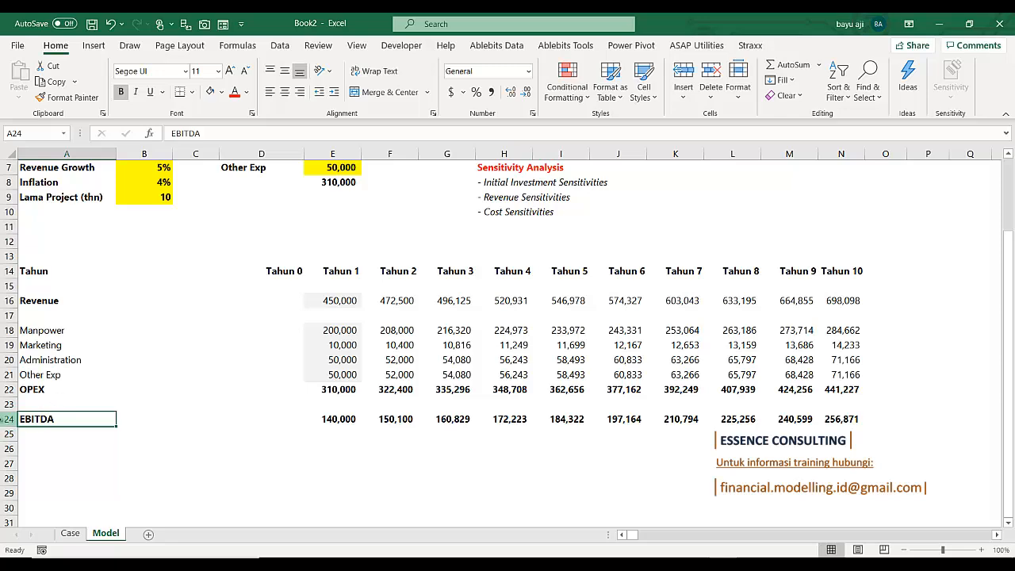
Add a bottom border along A23:N23 to separate OPEX from EBITDA
{"action": "scroll", "coordinate": [48, 412], "scroll_direction": "up", "scroll_amount": 1}
{"action": "left_click", "coordinate": [43, 441]}
{"action": "left_click_drag", "start_coordinate": [36, 451], "coordinate": [853, 449]}
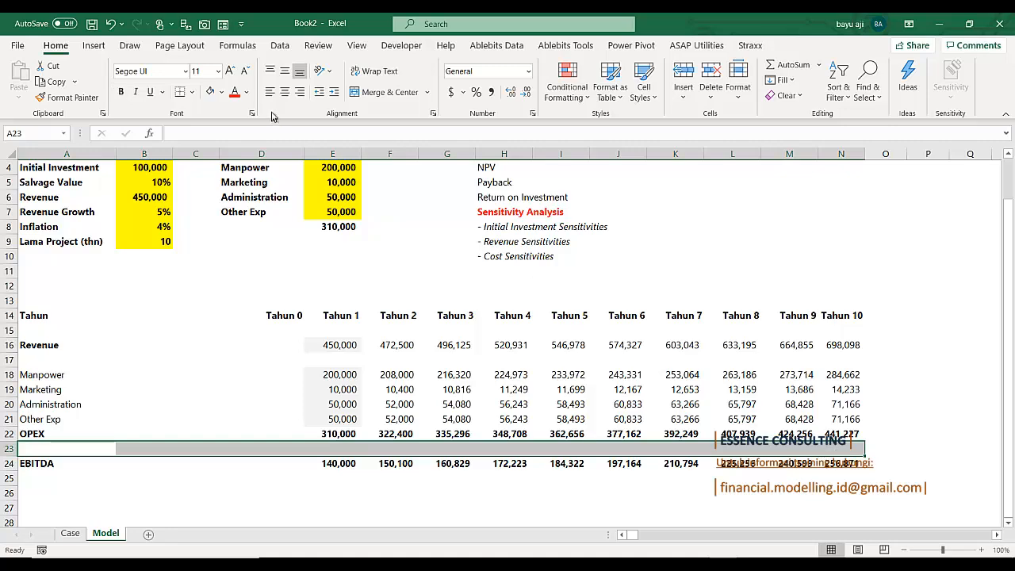
{"action": "left_click", "coordinate": [180, 93]}
{"action": "left_click", "coordinate": [238, 238]}
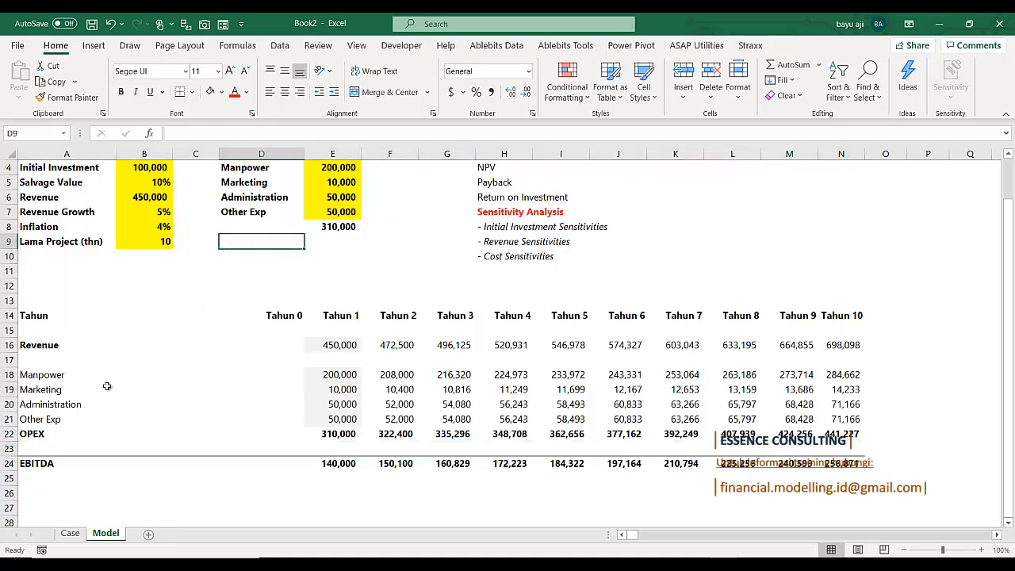
Add an EBITDA Margin label in A25, directly below EBITDA
{"action": "scroll", "coordinate": [105, 387], "scroll_direction": "down", "scroll_amount": 2}
{"action": "left_click", "coordinate": [93, 410]}
{"action": "scroll", "coordinate": [93, 410], "scroll_direction": "up", "scroll_amount": 1}
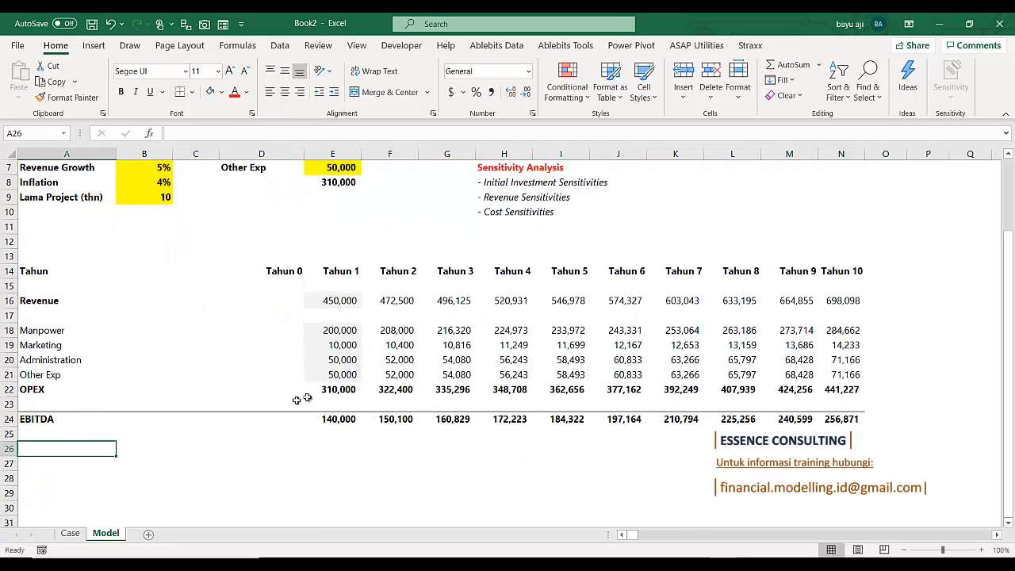
{"action": "left_click", "coordinate": [30, 435]}
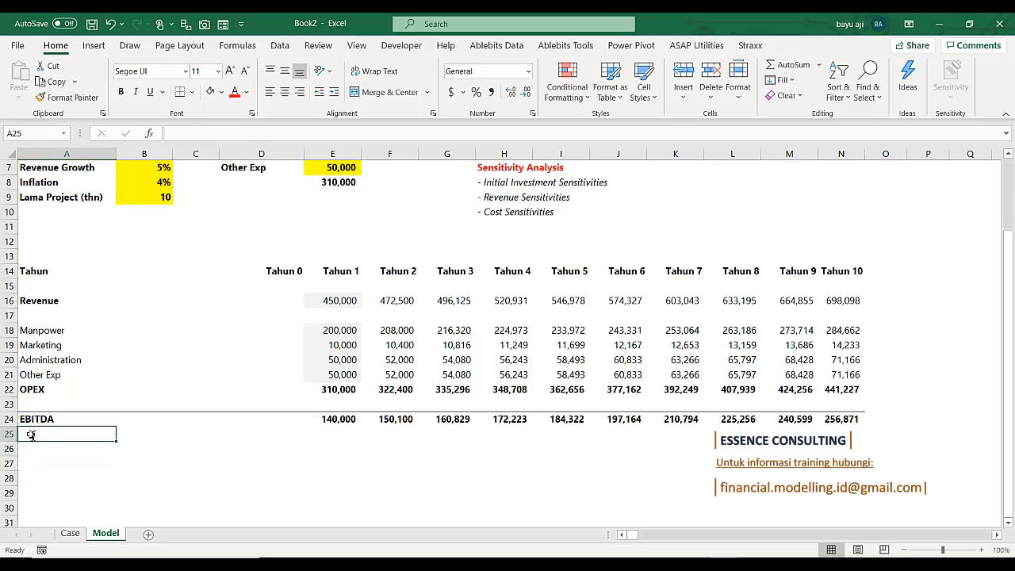
{"action": "type", "text": "EBITDA"}
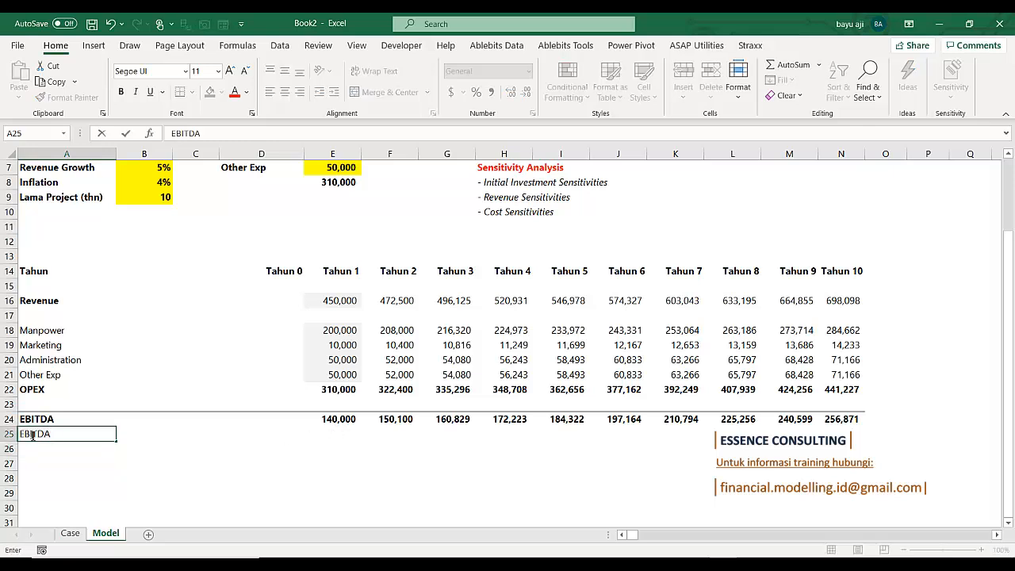
{"action": "type", "text": " Margin"}
{"action": "key", "text": "Return"}
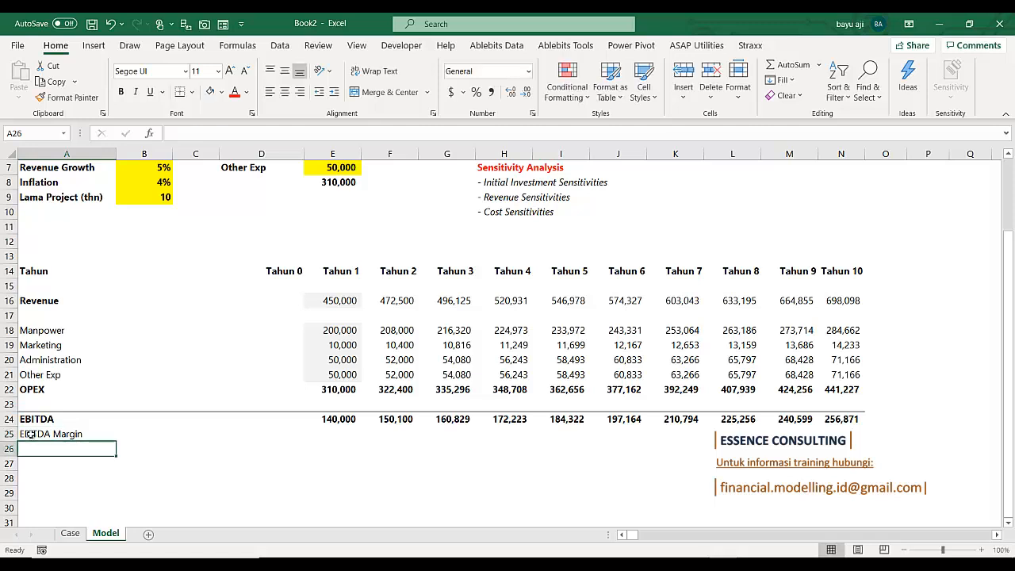
Calculate the Tahun 1 EBITDA margin in E25 as EBITDA divided by revenue with =E24/E16
{"action": "key", "text": "Up"}
{"action": "key", "text": "Up"}
{"action": "key", "text": "Right"}
{"action": "key", "text": "Right"}
{"action": "key", "text": "Right"}
{"action": "key", "text": "Right"}
{"action": "key", "text": "Down"}
{"action": "type", "text": "=E24/"}
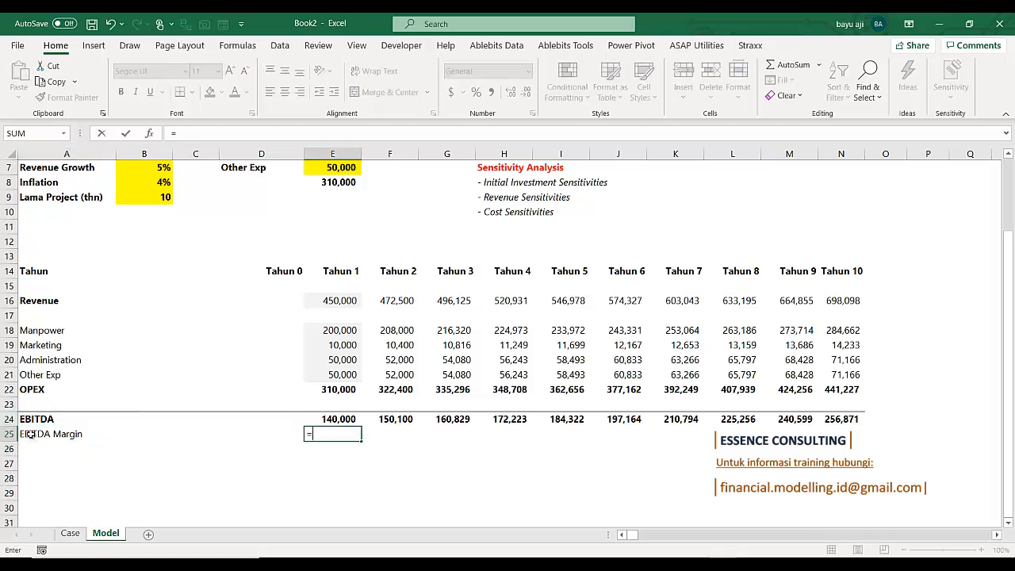
{"action": "key", "text": "Up"}
{"action": "key", "text": "Up"}
{"action": "key", "text": "Up"}
{"action": "key", "text": "Up"}
{"action": "key", "text": "Up"}
{"action": "key", "text": "Up"}
{"action": "key", "text": "Up"}
{"action": "key", "text": "Up"}
{"action": "key", "text": "Up"}
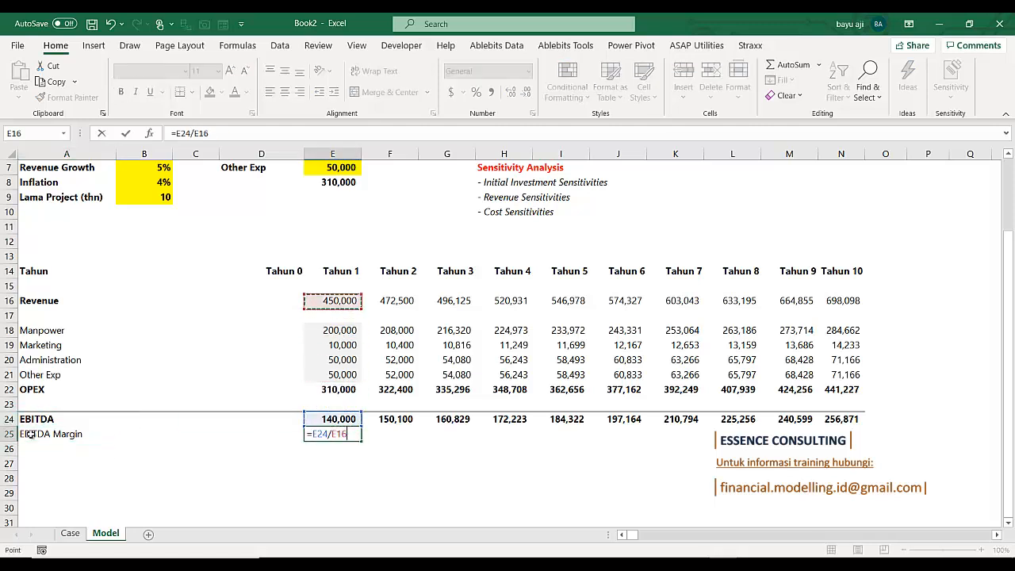
{"action": "key", "text": "ctrl+Return"}
Copy the Tahun 1 EBITDA margin formula across row 25 through Tahun 10 in N25
{"action": "key", "text": "ctrl+c"}
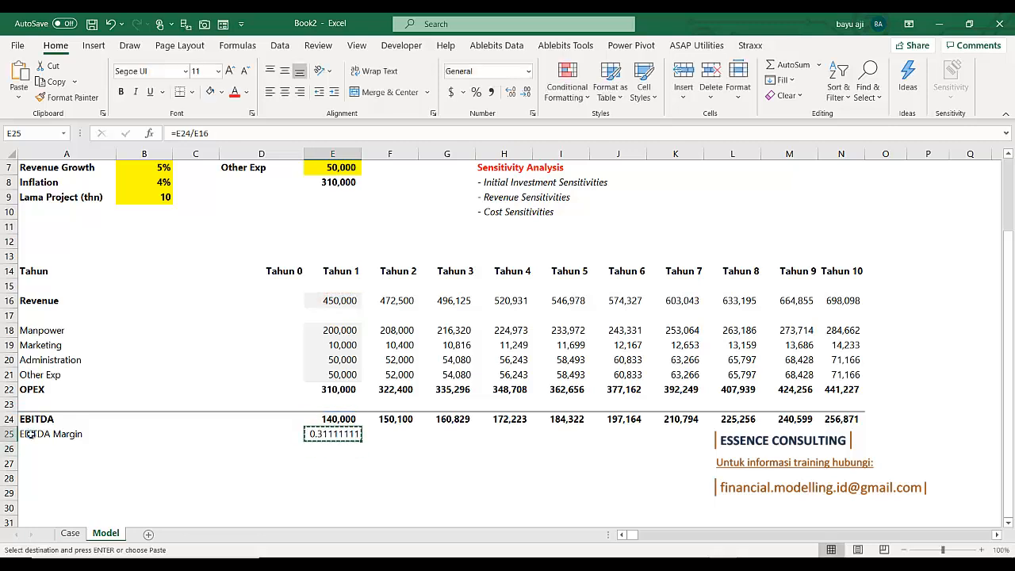
{"action": "key", "text": "Up"}
{"action": "key", "text": "ctrl+Right"}
{"action": "key", "text": "Down"}
{"action": "key", "text": "ctrl+shift+Left"}
{"action": "key", "text": "ctrl+v"}
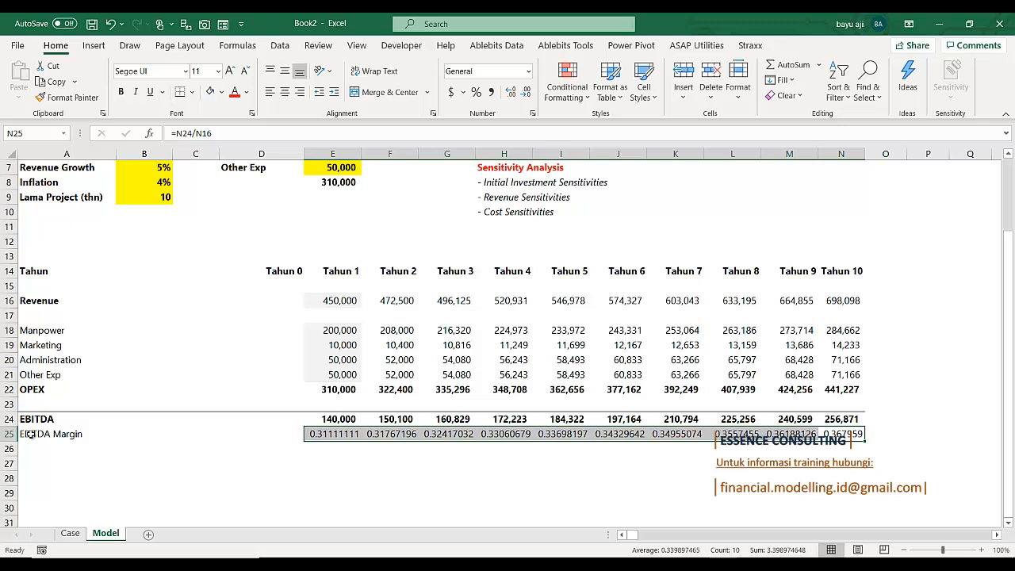
Format the EBITDA margins in E25:N25 as whole percentages and move on to cell A28
{"action": "key", "text": "ctrl+shift+5"}
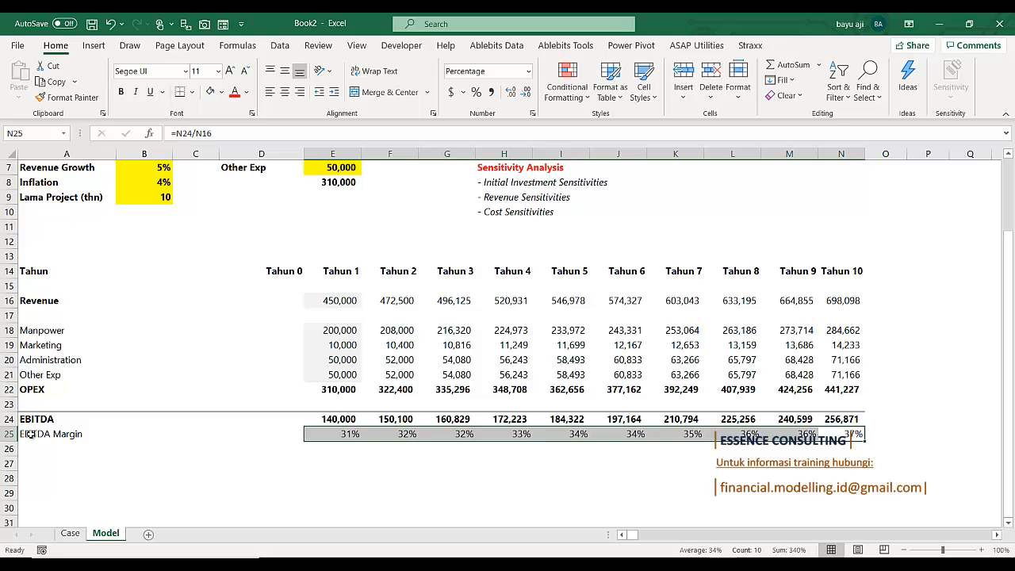
{"action": "key", "text": "Left"}
{"action": "key", "text": "Left"}
{"action": "key", "text": "Left"}
{"action": "key", "text": "Left"}
{"action": "key", "text": "Left"}
{"action": "key", "text": "Left"}
{"action": "key", "text": "Left"}
{"action": "key", "text": "Left"}
{"action": "key", "text": "Left"}
{"action": "key", "text": "Left"}
{"action": "key", "text": "Left"}
{"action": "key", "text": "Left"}
{"action": "key", "text": "Left"}
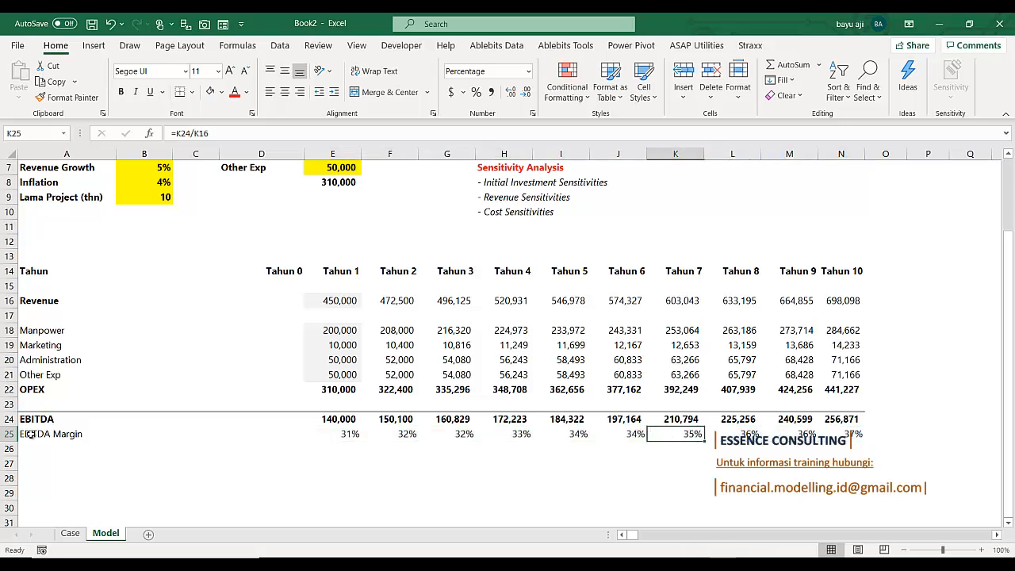
{"action": "key", "text": "Down"}
{"action": "key", "text": "Down"}
{"action": "key", "text": "Down"}
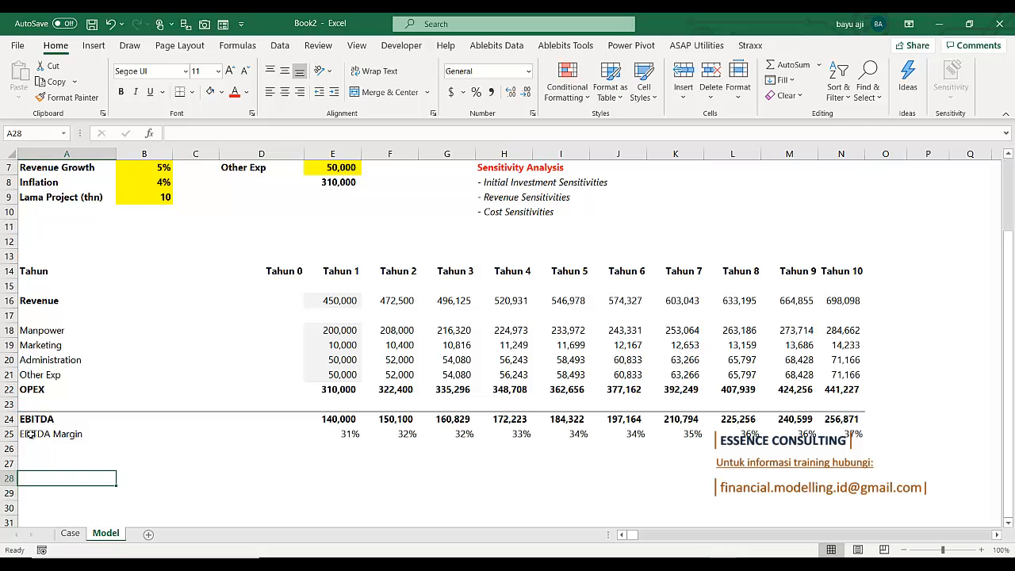
{"action": "type", "text": "IRR"}
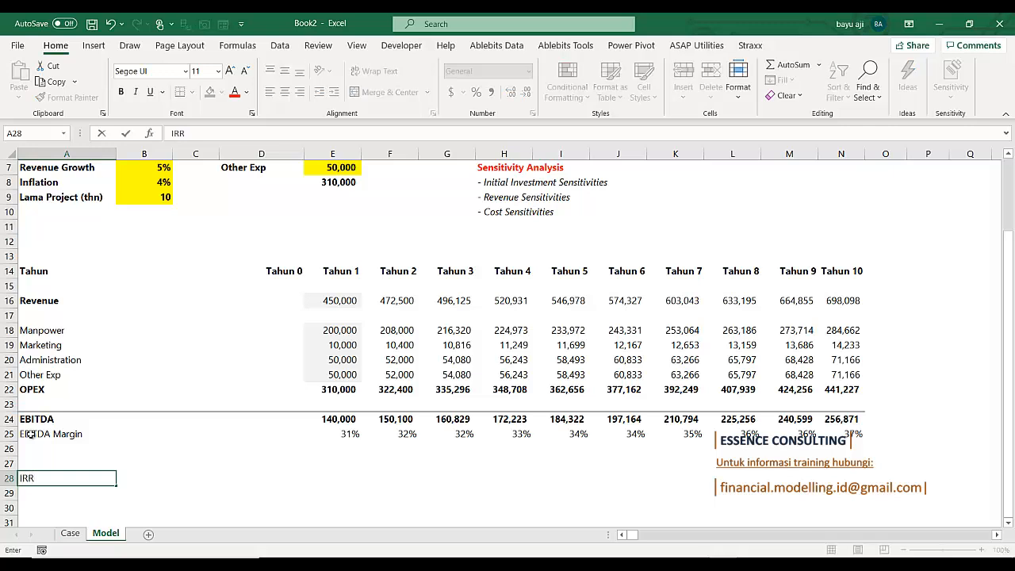
{"action": "key", "text": "Escape"}
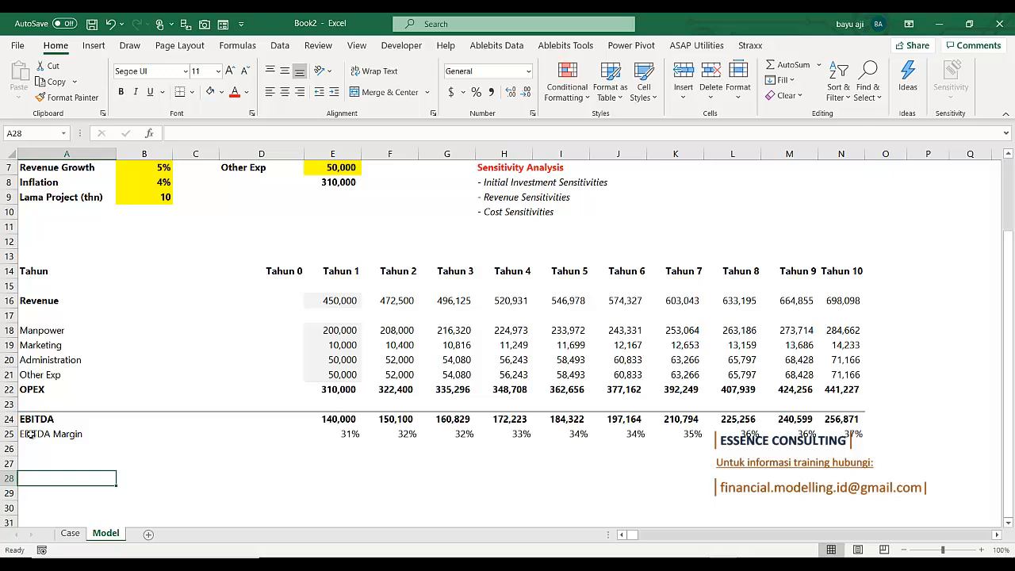
{"action": "type", "text": "Inita"}
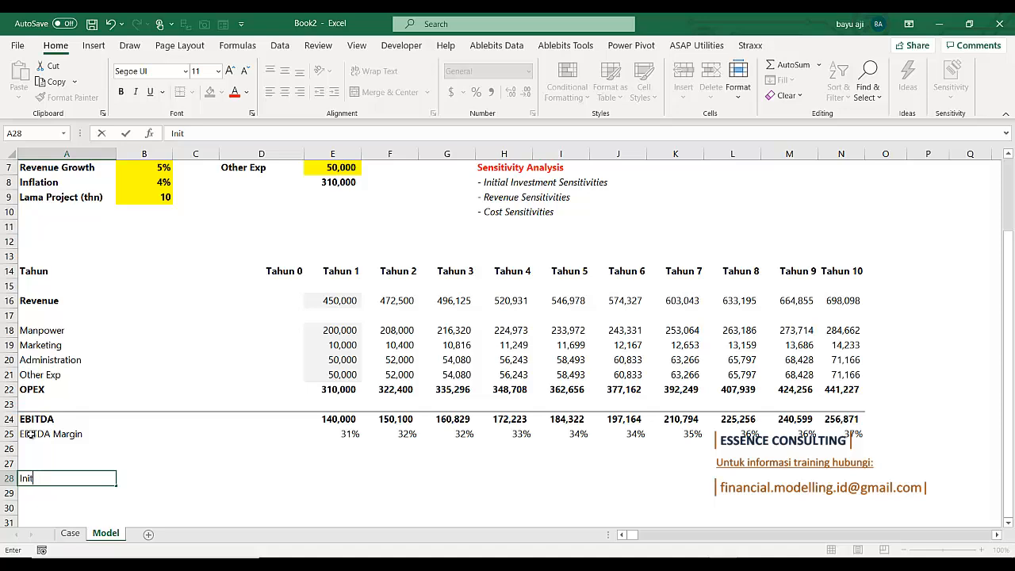
{"action": "key", "text": "Escape"}
Link A28 to the Initial Investment label in the assumptions with =A4 and make it bold
{"action": "type", "text": "="}
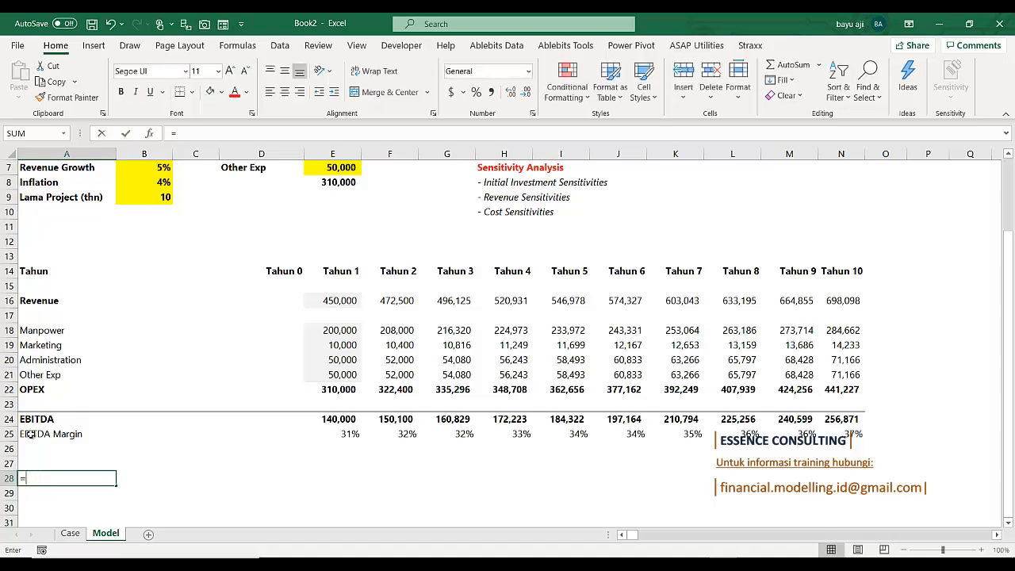
{"action": "key", "text": "Up"}
{"action": "key", "text": "ctrl+Up"}
{"action": "key", "text": "ctrl+Up"}
{"action": "key", "text": "ctrl+Up"}
{"action": "key", "text": "ctrl+Up"}
{"action": "key", "text": "ctrl+Up"}
{"action": "key", "text": "ctrl+Up"}
{"action": "key", "text": "ctrl+Up"}
{"action": "key", "text": "ctrl+Up"}
{"action": "key", "text": "ctrl+Up"}
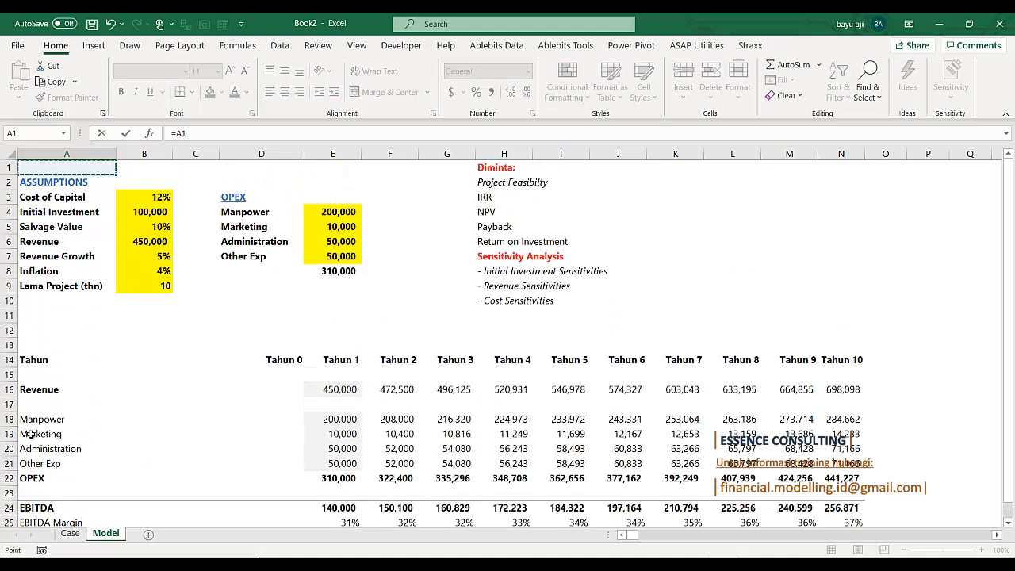
{"action": "key", "text": "Down"}
{"action": "key", "text": "Down"}
{"action": "key", "text": "Down"}
{"action": "key", "text": "Return"}
{"action": "key", "text": "Up"}
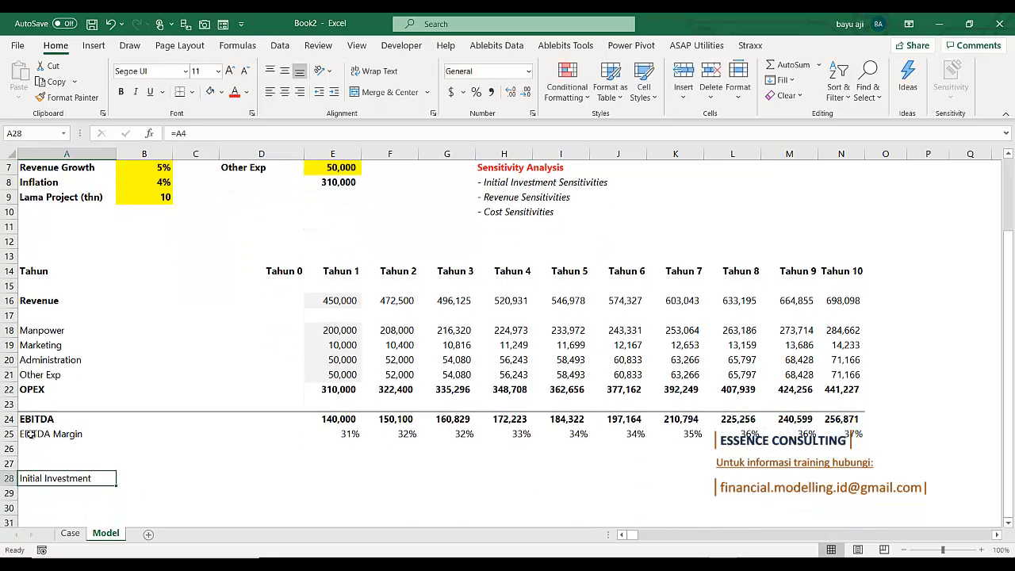
{"action": "key", "text": "ctrl+b"}
Enter the Tahun 0 initial investment in D28 as a negative cash flow with =-B4
{"action": "key", "text": "Right"}
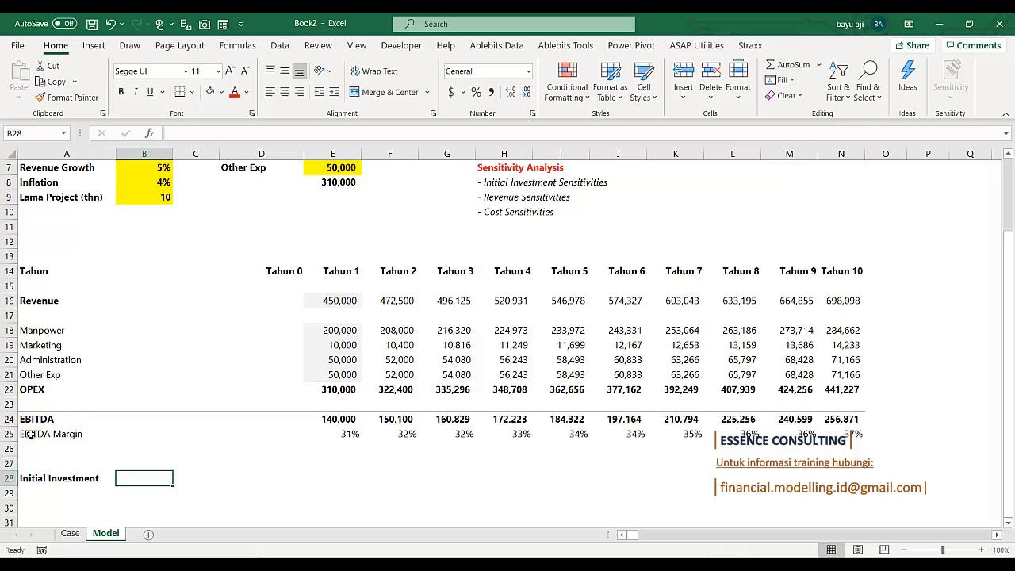
{"action": "key", "text": "Right"}
{"action": "key", "text": "Right"}
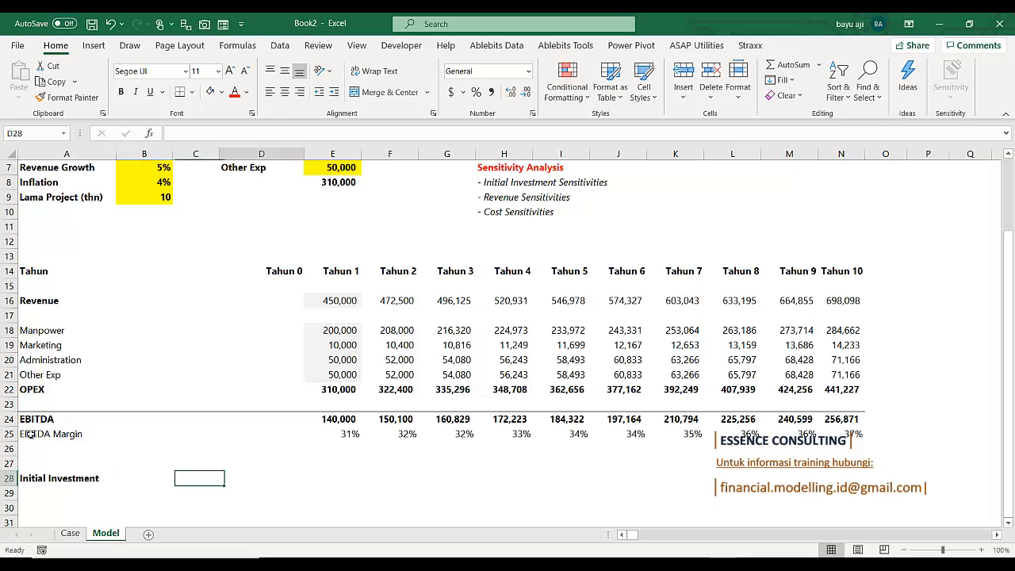
{"action": "type", "text": "=-"}
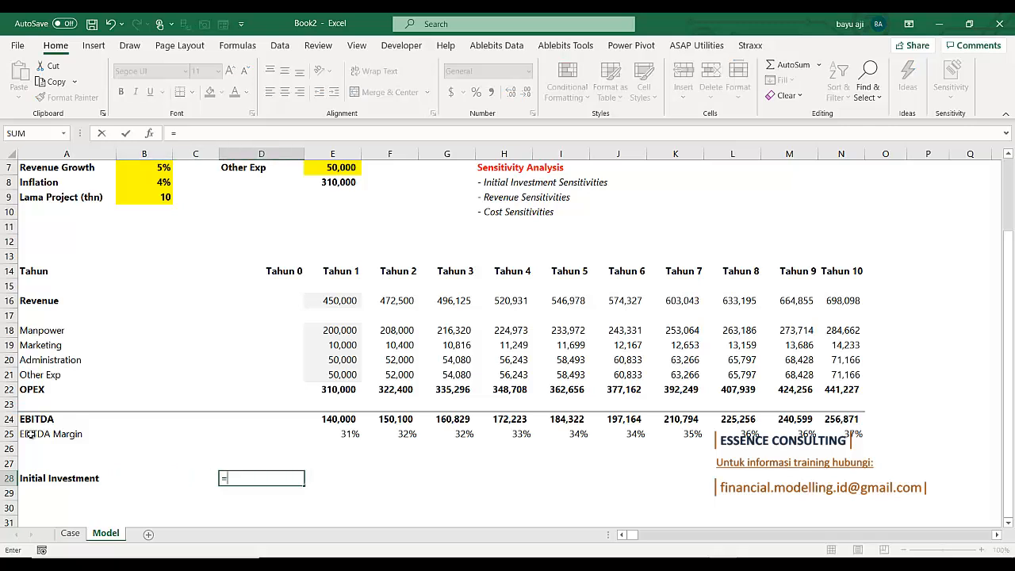
{"action": "key", "text": "Up"}
{"action": "key", "text": "Up"}
{"action": "key", "text": "Up"}
{"action": "key", "text": "Up"}
{"action": "key", "text": "Up"}
{"action": "key", "text": "Up"}
{"action": "key", "text": "Up"}
{"action": "key", "text": "Up"}
{"action": "key", "text": "Up"}
{"action": "key", "text": "Up"}
{"action": "key", "text": "Up"}
{"action": "key", "text": "Up"}
{"action": "key", "text": "Up"}
{"action": "key", "text": "Up"}
{"action": "key", "text": "Up"}
{"action": "key", "text": "Up"}
{"action": "key", "text": "Up"}
{"action": "key", "text": "Up"}
{"action": "key", "text": "Up"}
{"action": "key", "text": "Up"}
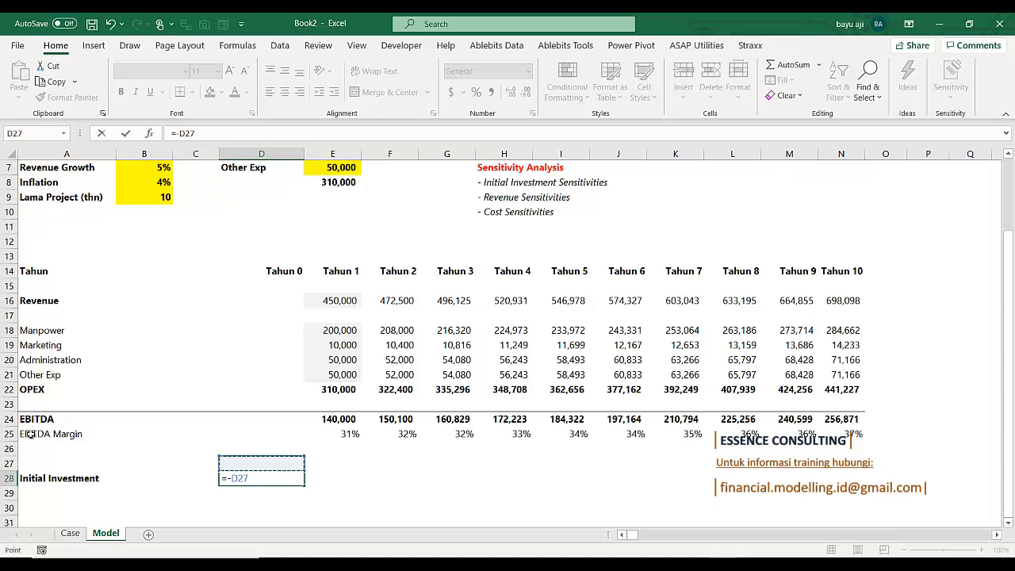
{"action": "key", "text": "Down"}
{"action": "key", "text": "Down"}
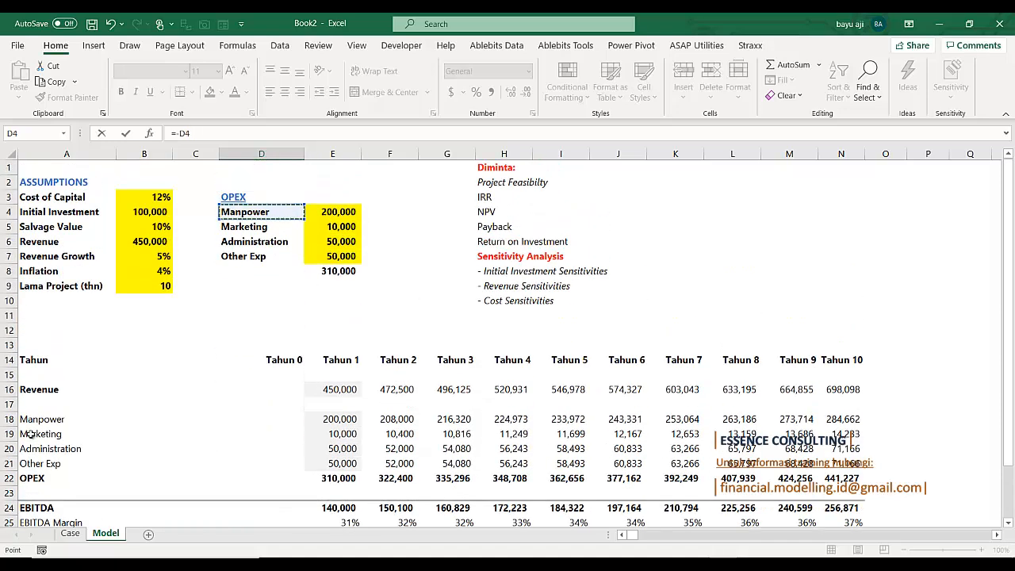
{"action": "key", "text": "Left"}
{"action": "key", "text": "Left"}
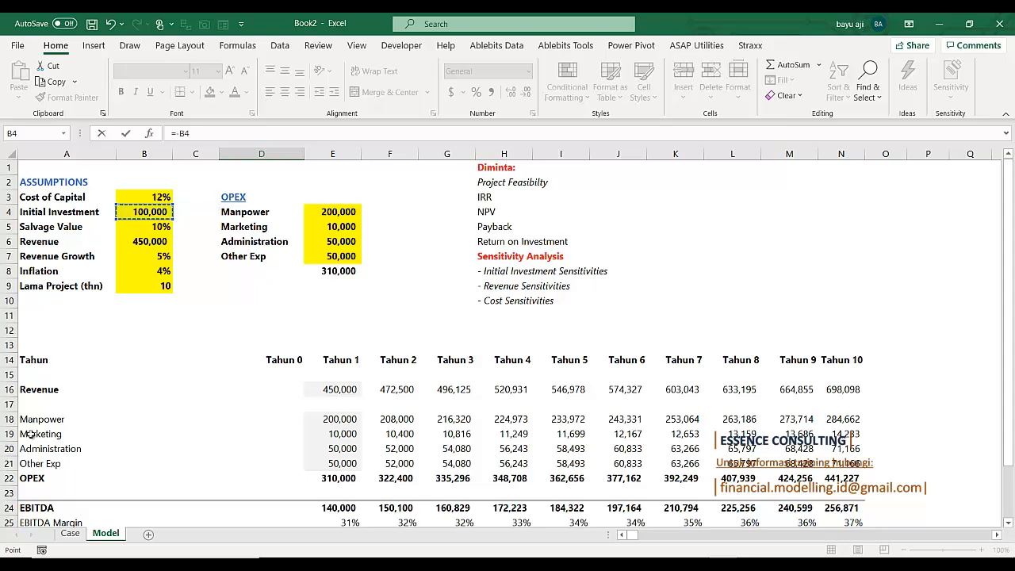
{"action": "key", "text": "Return"}
{"action": "key", "text": "Up"}
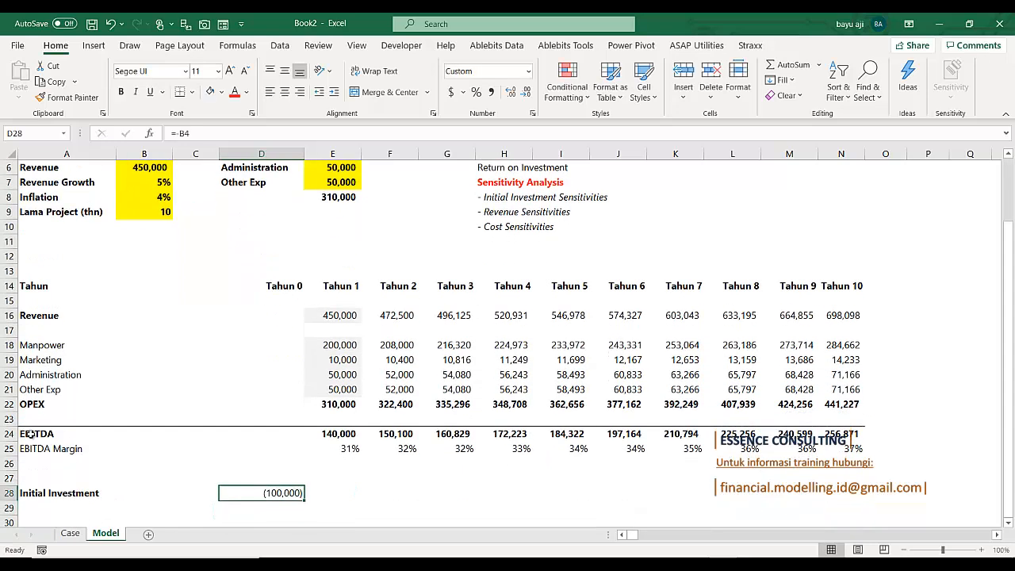
Set the Initial Investment assumption in B4 to 1,000,000 and return to the Tahun 0 investment in D28
{"action": "key", "text": "ctrl+bracketleft"}
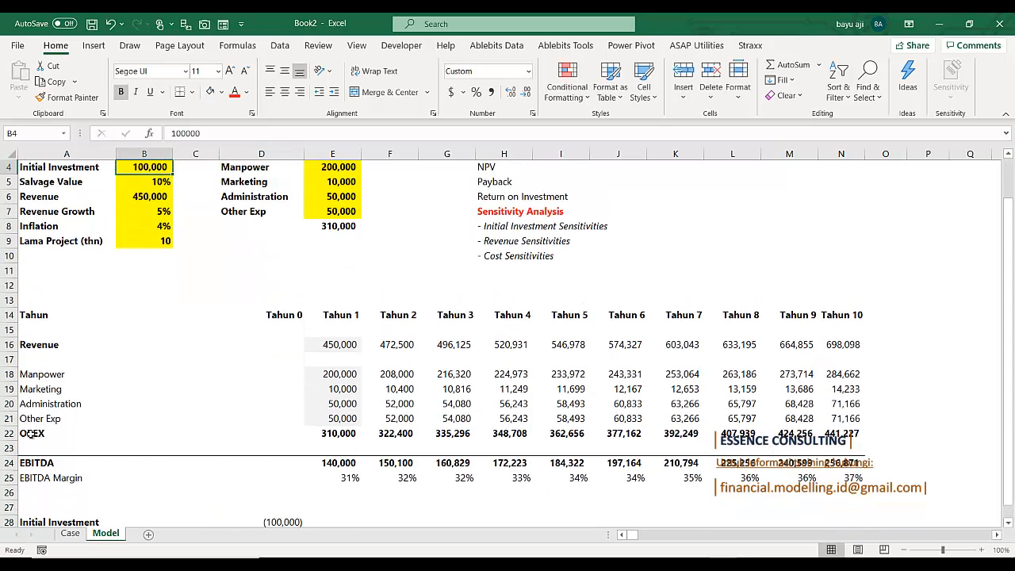
{"action": "key", "text": "F2"}
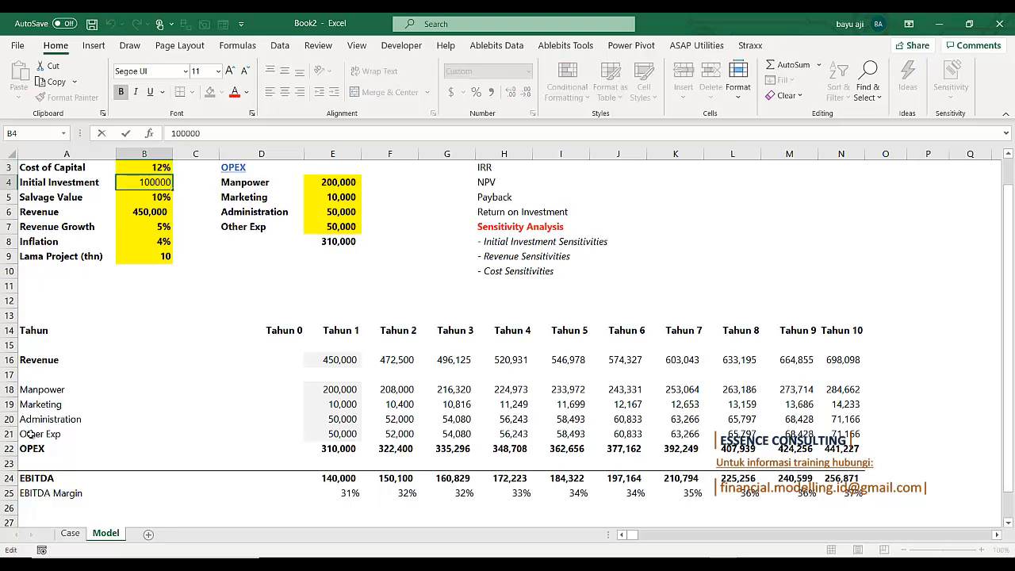
{"action": "type", "text": "0"}
{"action": "key", "text": "Return"}
{"action": "key", "text": "Down"}
{"action": "key", "text": "Down"}
{"action": "key", "text": "Down"}
{"action": "key", "text": "Down"}
{"action": "key", "text": "Down"}
{"action": "key", "text": "Down"}
{"action": "key", "text": "Down"}
{"action": "key", "text": "Down"}
{"action": "key", "text": "Down"}
{"action": "key", "text": "Down"}
{"action": "key", "text": "Down"}
{"action": "key", "text": "Down"}
{"action": "key", "text": "Down"}
{"action": "key", "text": "Down"}
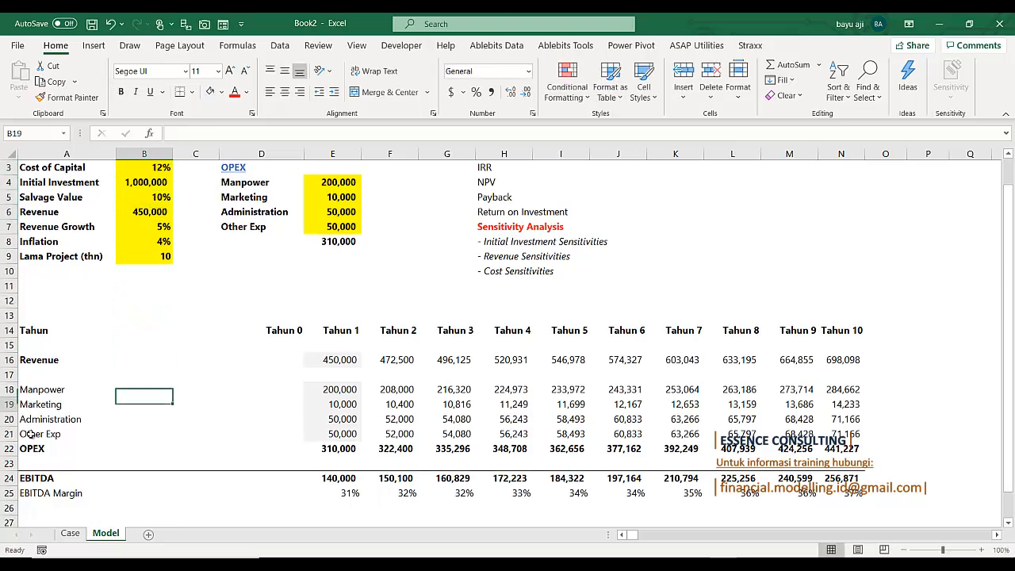
{"action": "key", "text": "Down"}
{"action": "key", "text": "Down"}
{"action": "key", "text": "Down"}
{"action": "key", "text": "Down"}
{"action": "key", "text": "Down"}
{"action": "key", "text": "Down"}
{"action": "key", "text": "Down"}
{"action": "key", "text": "Down"}
{"action": "key", "text": "Down"}
{"action": "key", "text": "Down"}
{"action": "key", "text": "Down"}
{"action": "key", "text": "Down"}
{"action": "key", "text": "Down"}
{"action": "key", "text": "Down"}
{"action": "key", "text": "Down"}
{"action": "key", "text": "Down"}
{"action": "key", "text": "Down"}
{"action": "key", "text": "Up"}
{"action": "key", "text": "Up"}
{"action": "key", "text": "Up"}
{"action": "key", "text": "Up"}
{"action": "key", "text": "Up"}
{"action": "key", "text": "Up"}
{"action": "key", "text": "Up"}
{"action": "key", "text": "Up"}
{"action": "key", "text": "Right"}
{"action": "key", "text": "Right"}
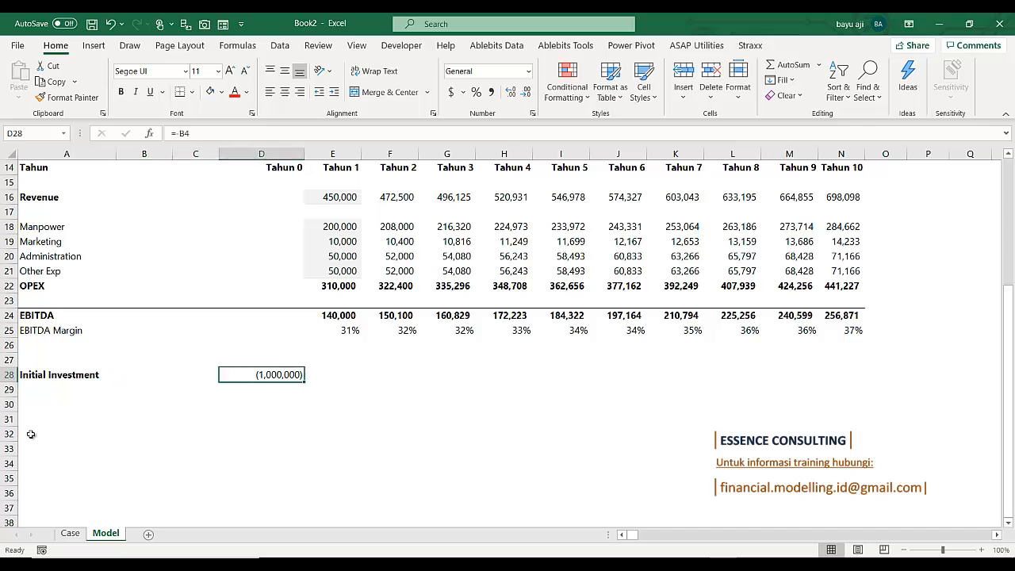
Enter the bold label EBITDA in A29 beneath Initial Investment
{"action": "key", "text": "Left"}
{"action": "key", "text": "Left"}
{"action": "key", "text": "Left"}
{"action": "key", "text": "Down"}
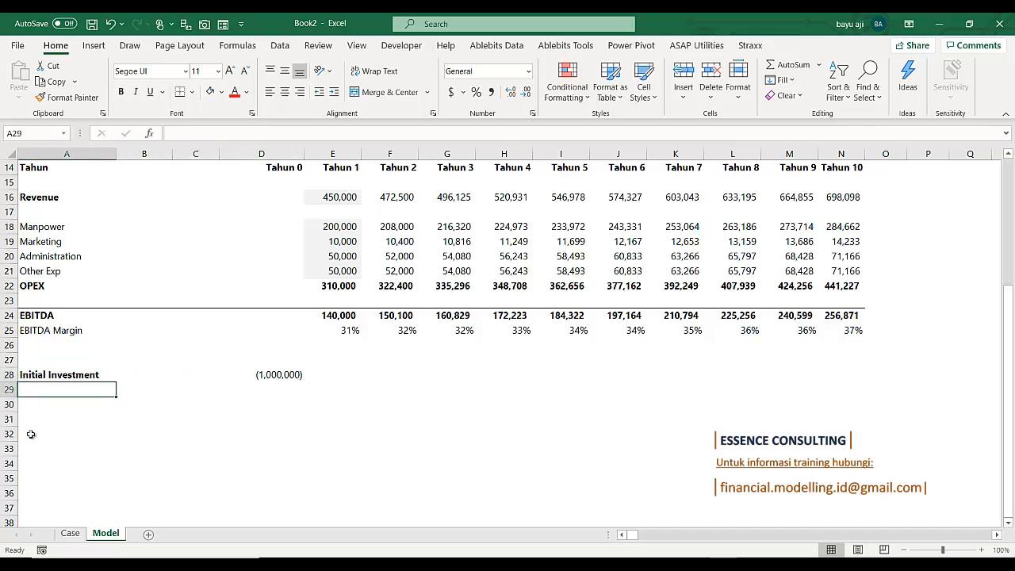
{"action": "type", "text": "EBI"}
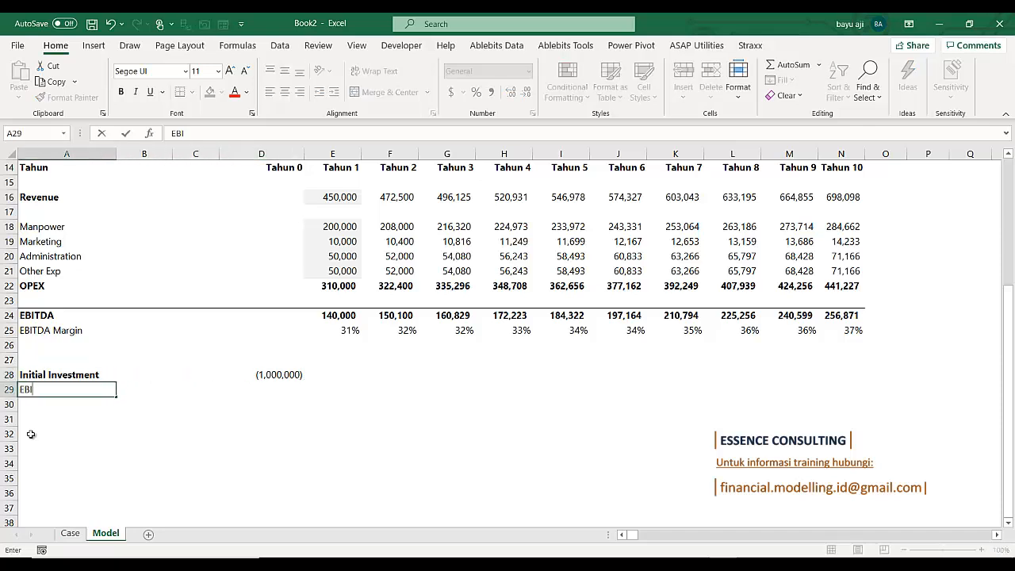
{"action": "type", "text": "TDA"}
{"action": "key", "text": "Return"}
{"action": "key", "text": "Up"}
{"action": "key", "text": "ctrl+b"}
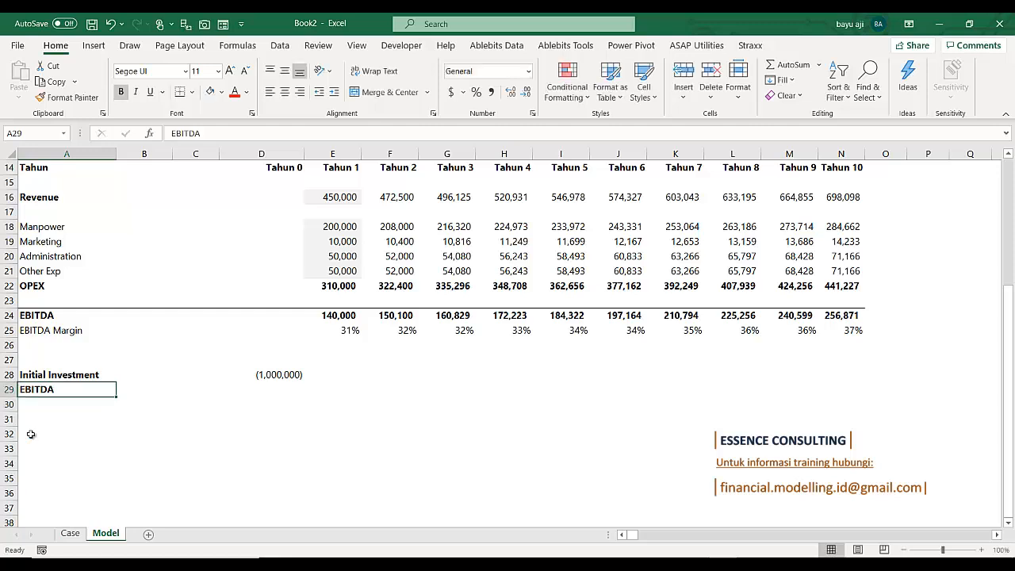
Link E29 to the Tahun 1 EBITDA with =E24 and copy the formula across to Tahun 10 in N29
{"action": "key", "text": "Right"}
{"action": "key", "text": "Right"}
{"action": "key", "text": "Right"}
{"action": "key", "text": "Right"}
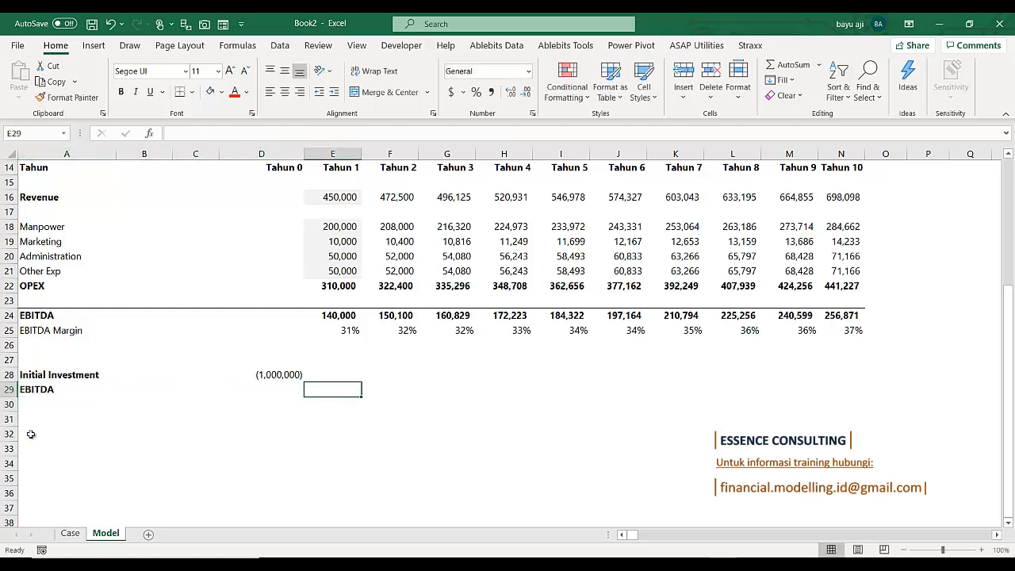
{"action": "type", "text": "="}
{"action": "key", "text": "Up"}
{"action": "key", "text": "Up"}
{"action": "key", "text": "Up"}
{"action": "key", "text": "Up"}
{"action": "key", "text": "Up"}
{"action": "key", "text": "ctrl+Return"}
{"action": "key", "text": "ctrl+c"}
{"action": "key", "text": "shift+Right"}
{"action": "key", "text": "shift+Right"}
{"action": "key", "text": "shift+Right"}
{"action": "key", "text": "shift+Right"}
{"action": "key", "text": "shift+Right"}
{"action": "key", "text": "shift+Right"}
{"action": "key", "text": "shift+Right"}
{"action": "key", "text": "shift+Right"}
{"action": "key", "text": "shift+Right"}
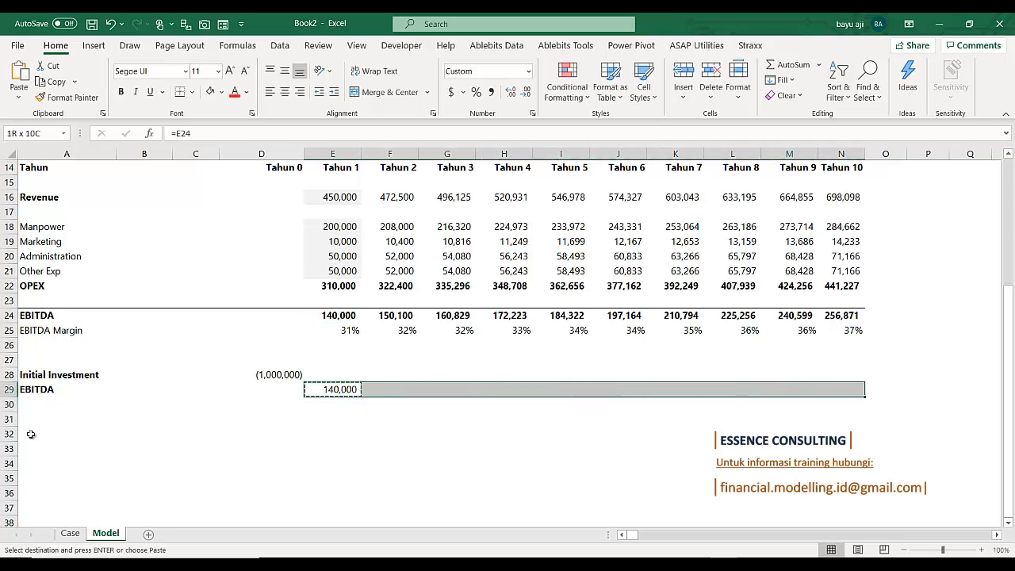
{"action": "key", "text": "Return"}
Link A30 to the Salvage Value label in the assumptions with =A5 and make it bold
{"action": "key", "text": "Left"}
{"action": "key", "text": "Left"}
{"action": "key", "text": "Left"}
{"action": "key", "text": "Left"}
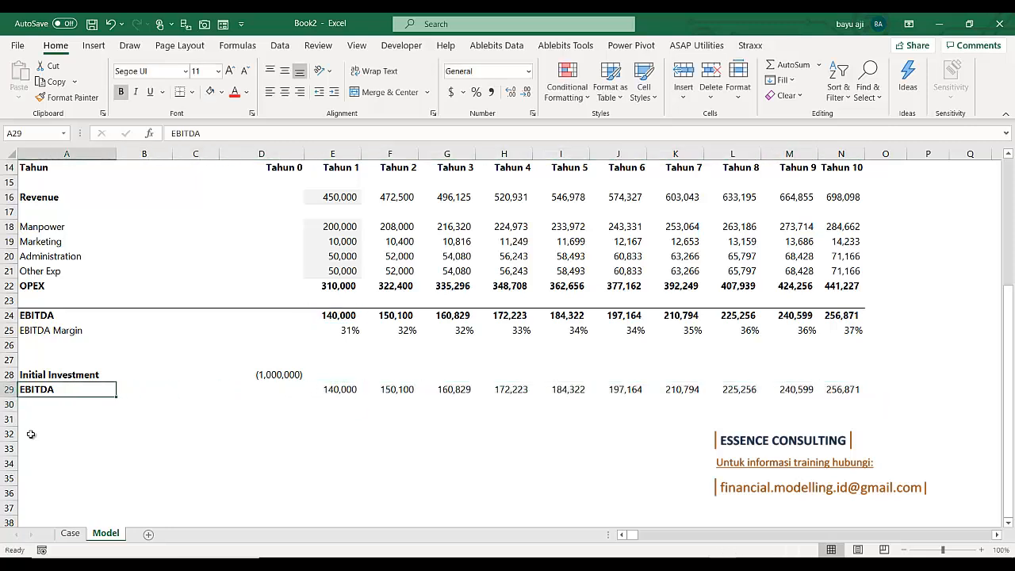
{"action": "key", "text": "ctrl+shift+Right"}
{"action": "key", "text": "ctrl+shift+Right"}
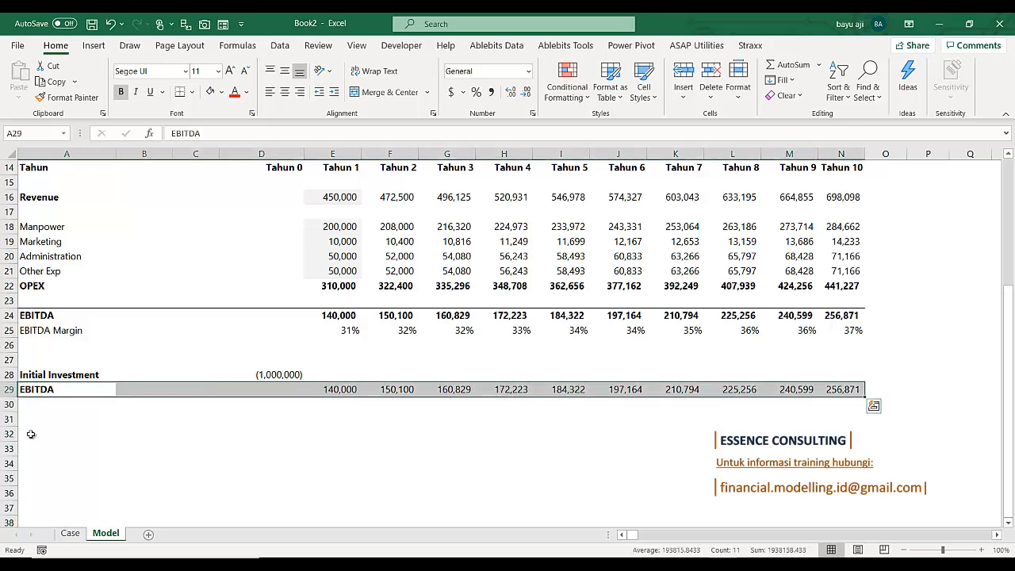
{"action": "key", "text": "Down"}
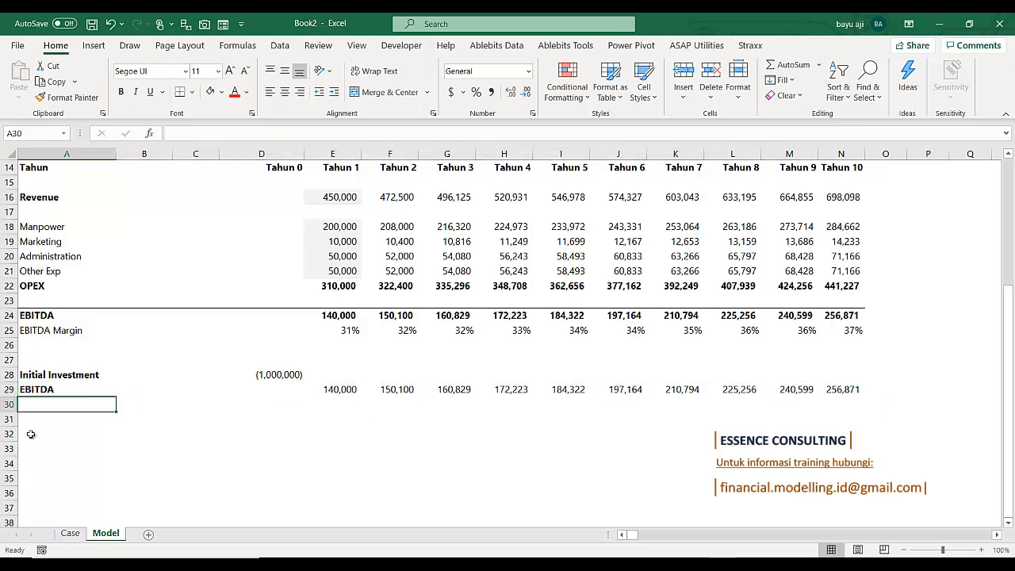
{"action": "scroll", "coordinate": [10, 401], "scroll_direction": "up", "scroll_amount": 5}
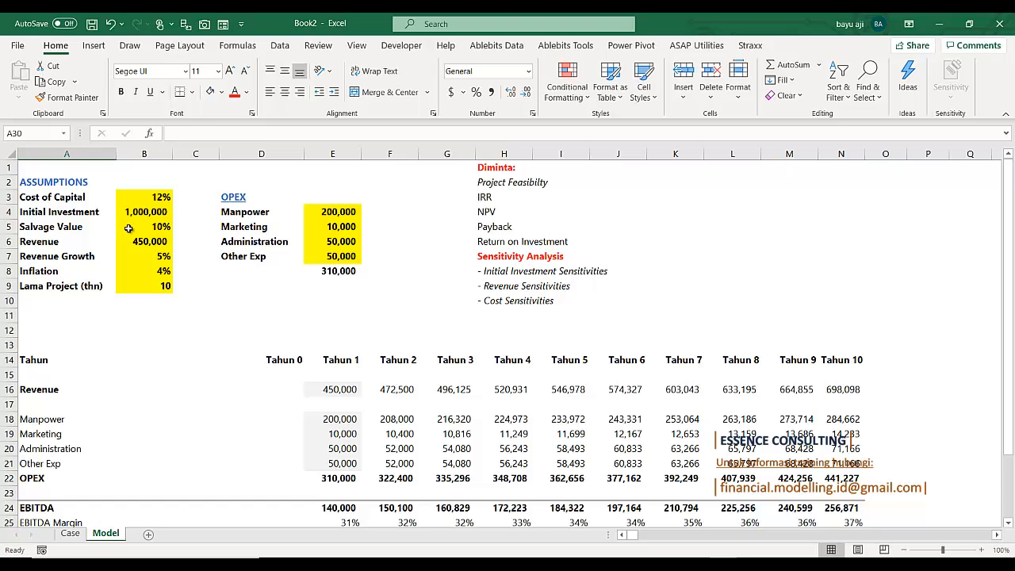
{"action": "scroll", "coordinate": [129, 229], "scroll_direction": "down", "scroll_amount": 4}
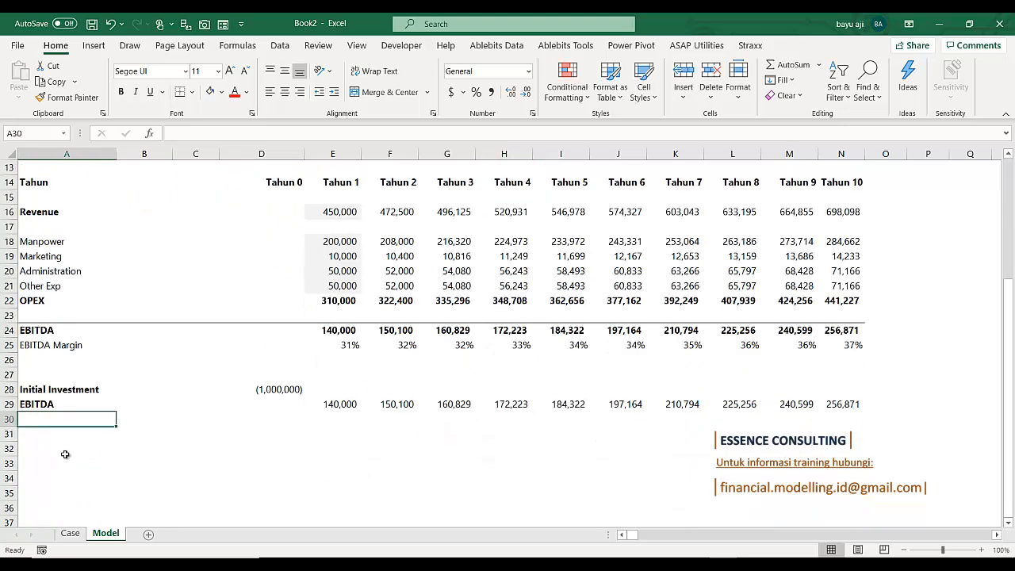
{"action": "type", "text": "="}
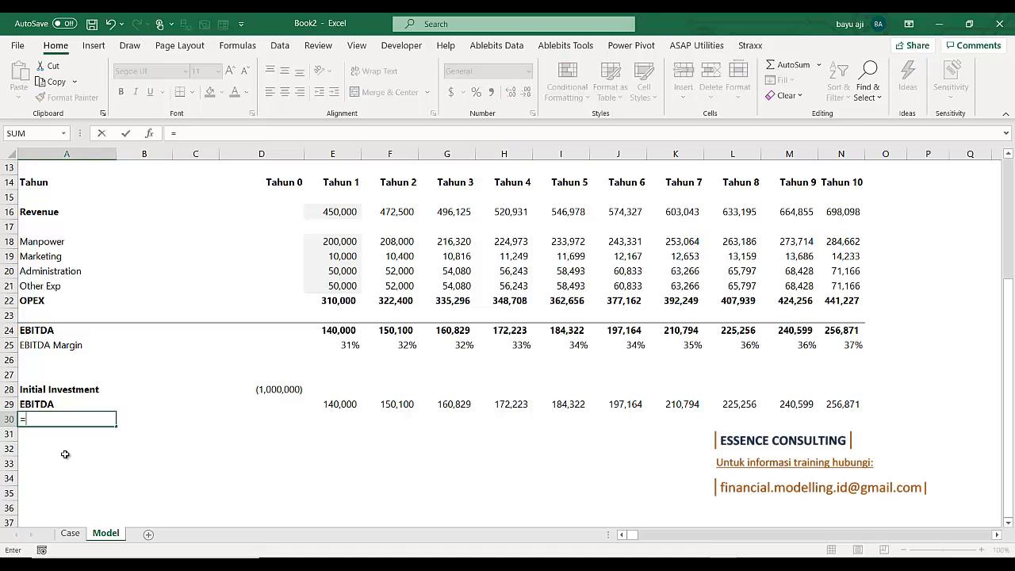
{"action": "key", "text": "Up"}
{"action": "key", "text": "Up"}
{"action": "key", "text": "Up"}
{"action": "key", "text": "Up"}
{"action": "key", "text": "Up"}
{"action": "key", "text": "Up"}
{"action": "key", "text": "Up"}
{"action": "key", "text": "Up"}
{"action": "key", "text": "Up"}
{"action": "key", "text": "Up"}
{"action": "key", "text": "Up"}
{"action": "key", "text": "Up"}
{"action": "key", "text": "Up"}
{"action": "key", "text": "Up"}
{"action": "key", "text": "Up"}
{"action": "key", "text": "Up"}
{"action": "key", "text": "Up"}
{"action": "key", "text": "Up"}
{"action": "key", "text": "Up"}
{"action": "key", "text": "Up"}
{"action": "key", "text": "Up"}
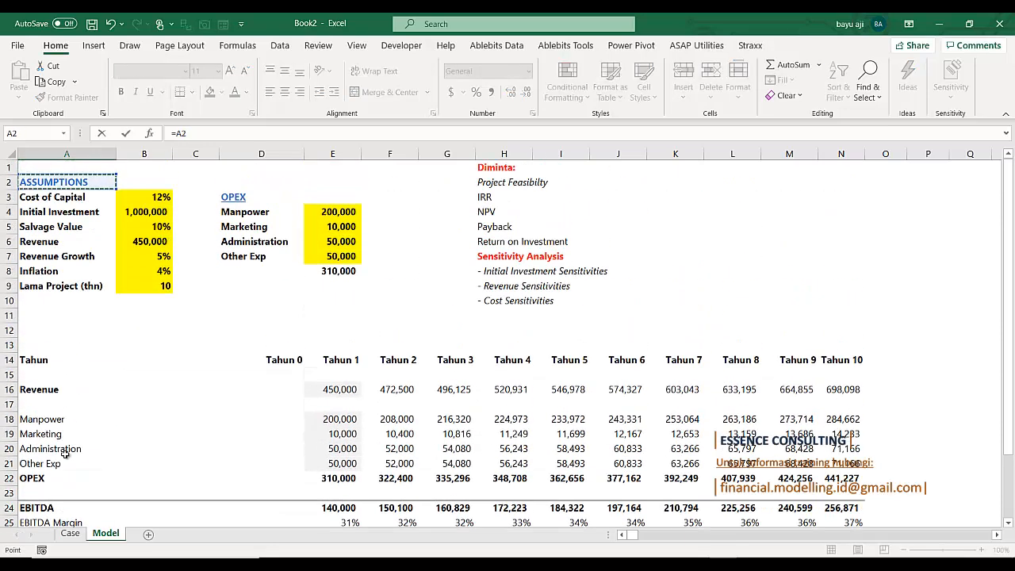
{"action": "key", "text": "Down"}
{"action": "key", "text": "Return"}
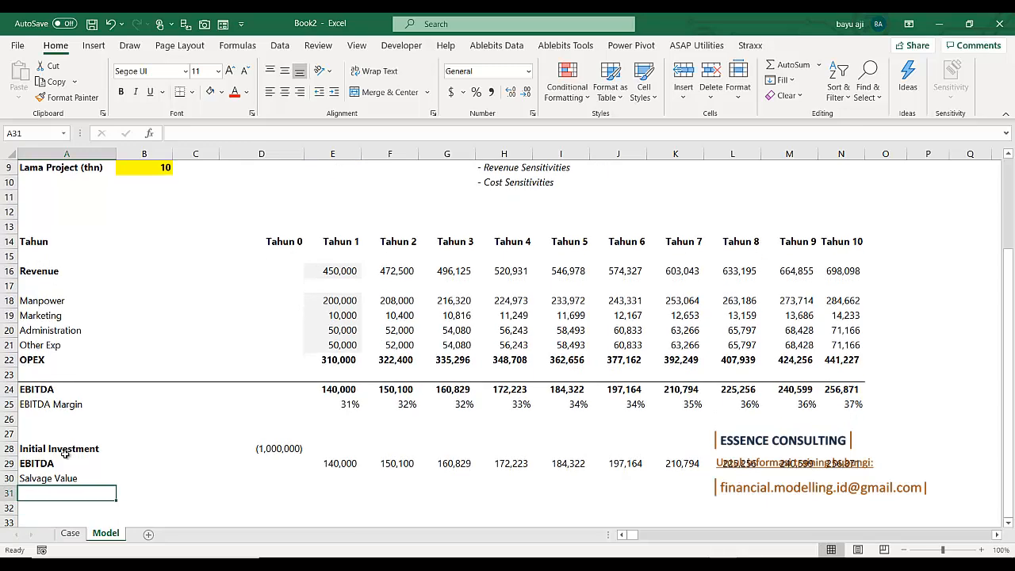
{"action": "key", "text": "Up"}
{"action": "key", "text": "Up"}
{"action": "key", "text": "Down"}
{"action": "key", "text": "ctrl+b"}
Calculate the Tahun 10 salvage value in N30 as initial investment times the salvage percentage with =B4*B5
{"action": "key", "text": "Up"}
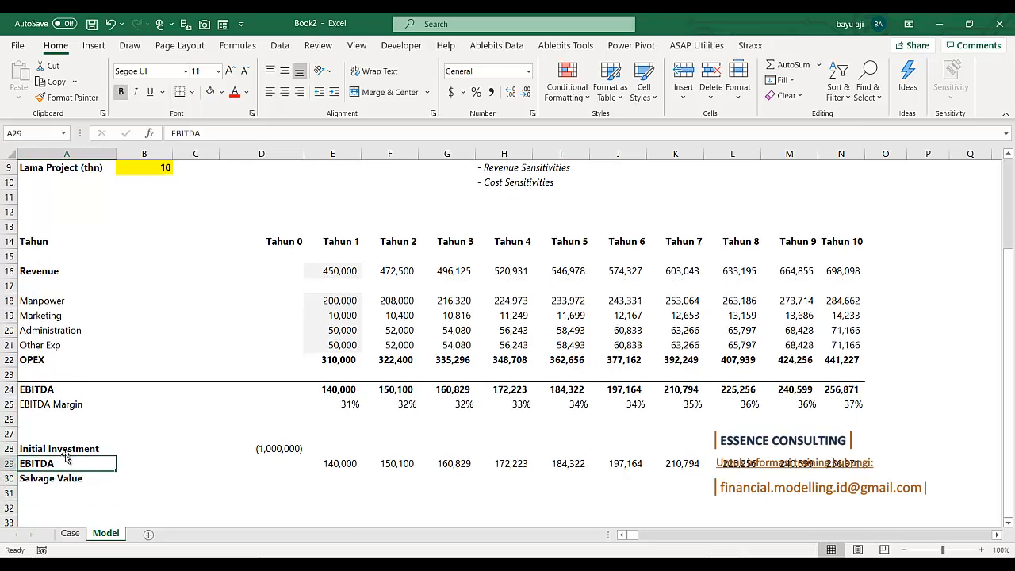
{"action": "key", "text": "ctrl+Right"}
{"action": "key", "text": "ctrl+Right"}
{"action": "key", "text": "Down"}
{"action": "type", "text": "="}
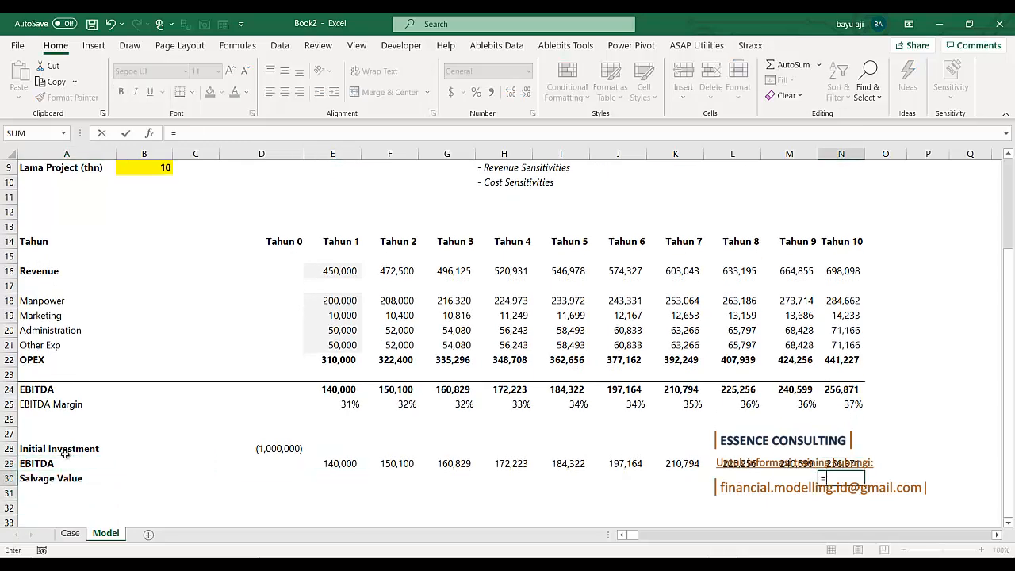
{"action": "scroll", "coordinate": [66, 454], "scroll_direction": "up", "scroll_amount": 3}
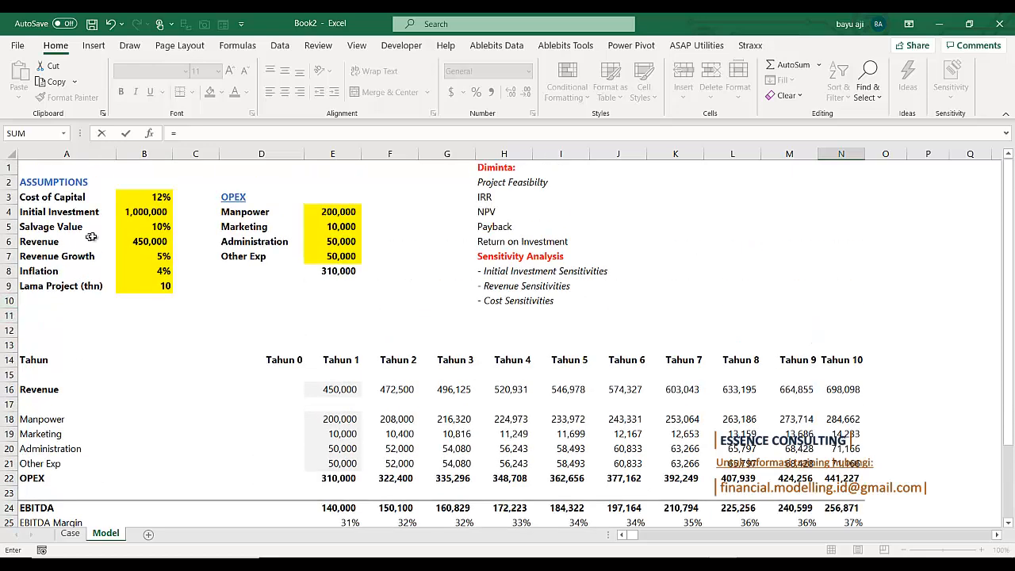
{"action": "left_click", "coordinate": [132, 213]}
{"action": "type", "text": "*"}
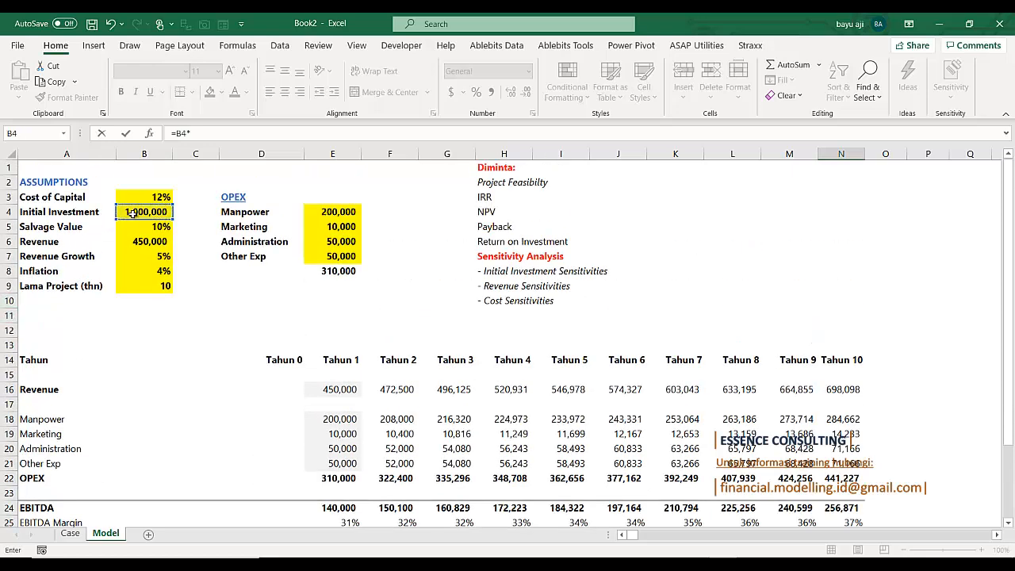
{"action": "left_click", "coordinate": [147, 227]}
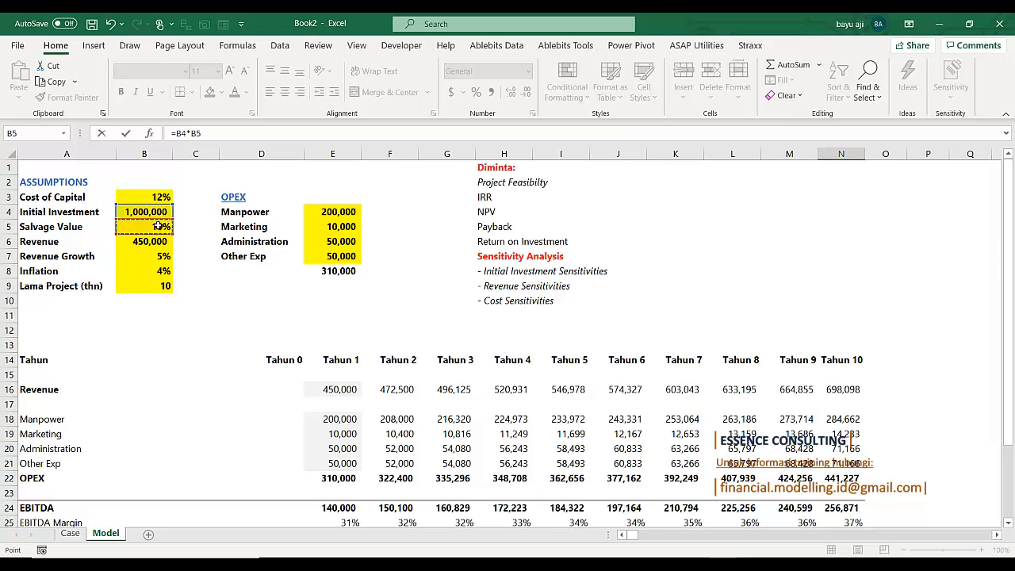
{"action": "key", "text": "Return"}
{"action": "scroll", "coordinate": [159, 226], "scroll_direction": "down", "scroll_amount": 1}
{"action": "scroll", "coordinate": [158, 225], "scroll_direction": "down", "scroll_amount": 2}
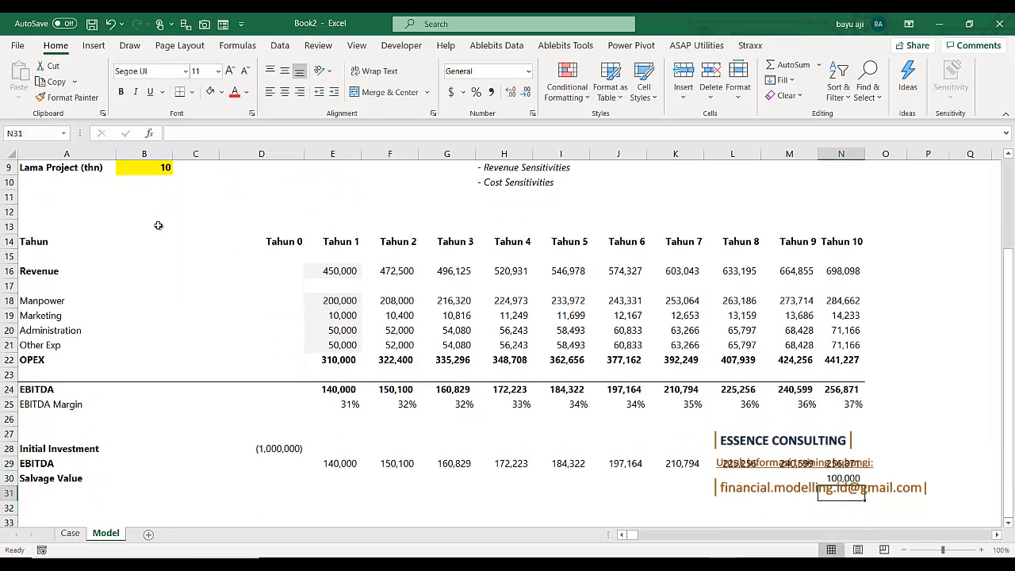
Enter the bold label Net Cashflow in A31 and add a bottom border along the Salvage Value row, A30:N30
{"action": "key", "text": "Home"}
{"action": "type", "text": "Net"}
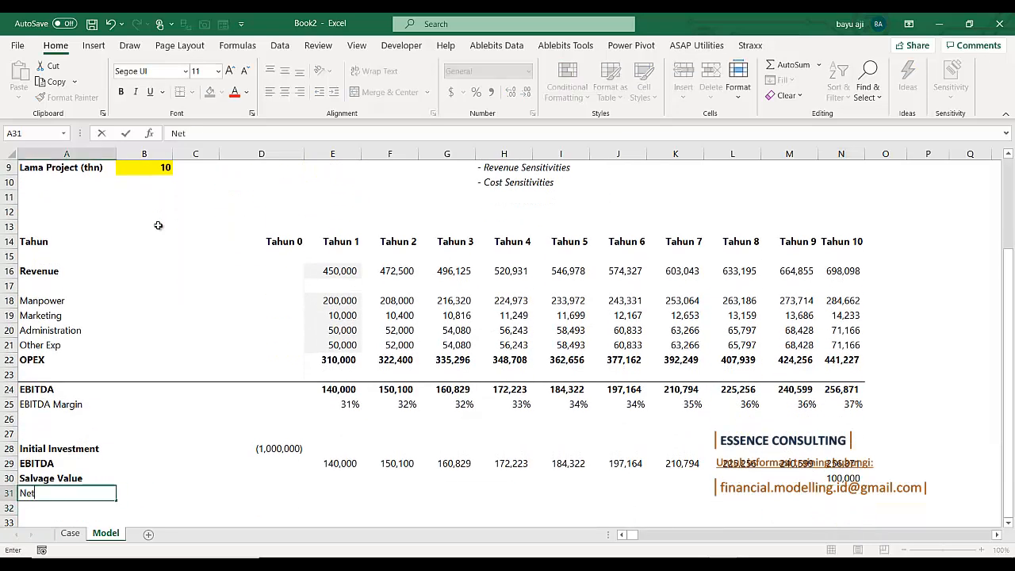
{"action": "type", "text": " Cashflow"}
{"action": "key", "text": "Return"}
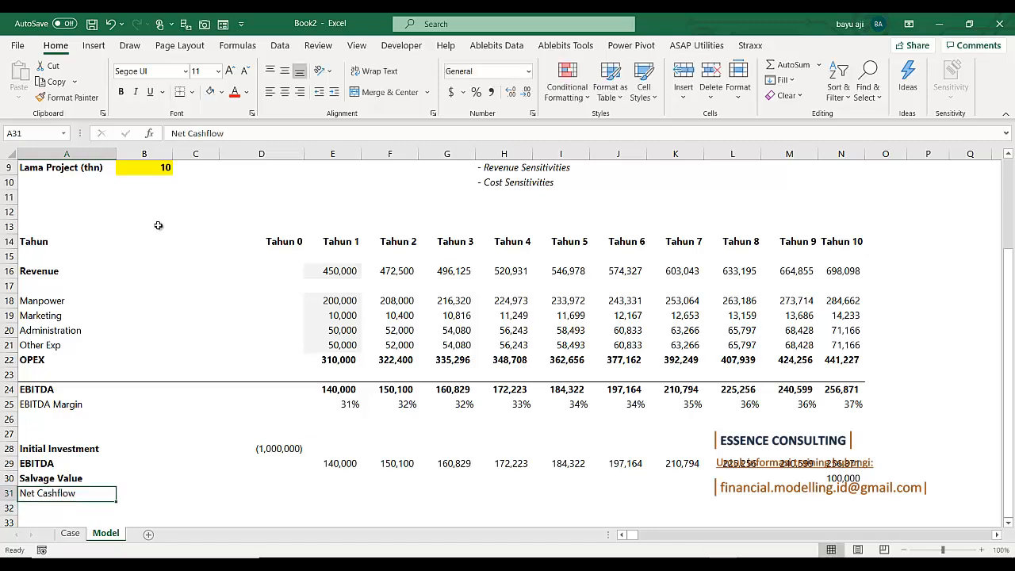
{"action": "key", "text": "Up"}
{"action": "key", "text": "ctrl+b"}
{"action": "key", "text": "Up"}
{"action": "key", "text": "ctrl+shift+Right"}
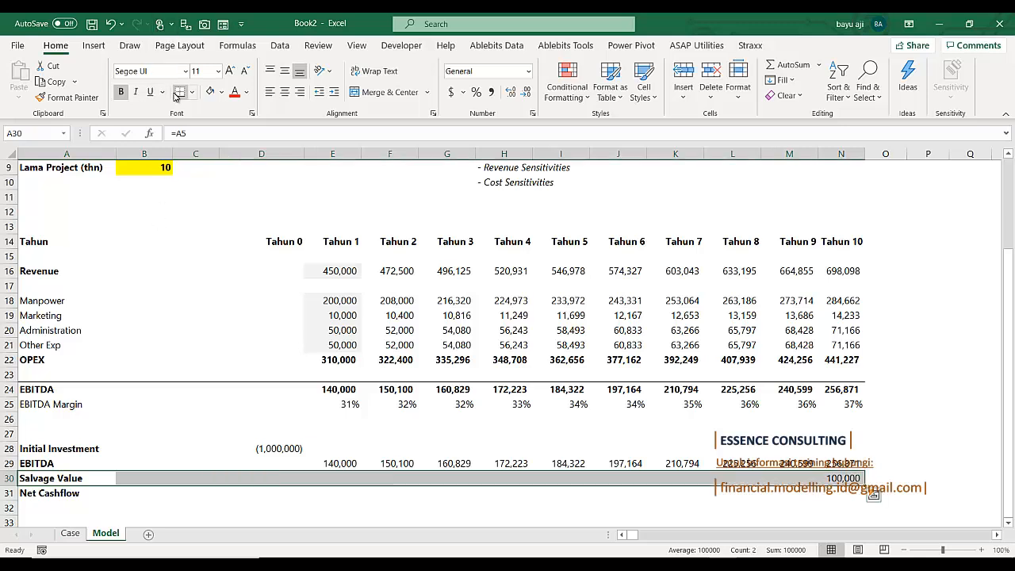
Sum rows 28 to 30 for Tahun 0 through Tahun 10 into the Net Cashflow row, D31:N31
{"action": "left_click_drag", "start_coordinate": [262, 494], "coordinate": [851, 449]}
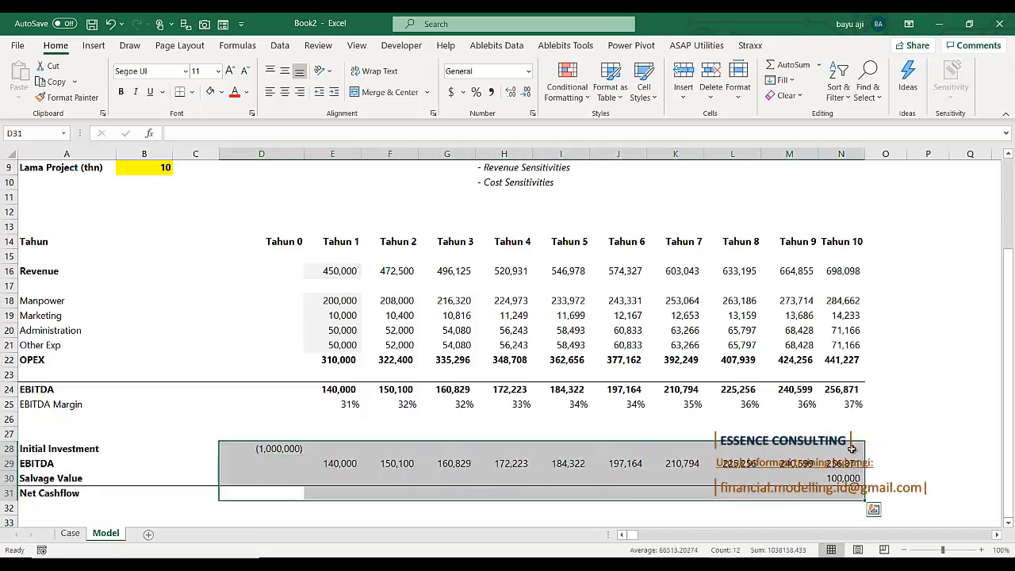
{"action": "key", "text": "alt+equal"}
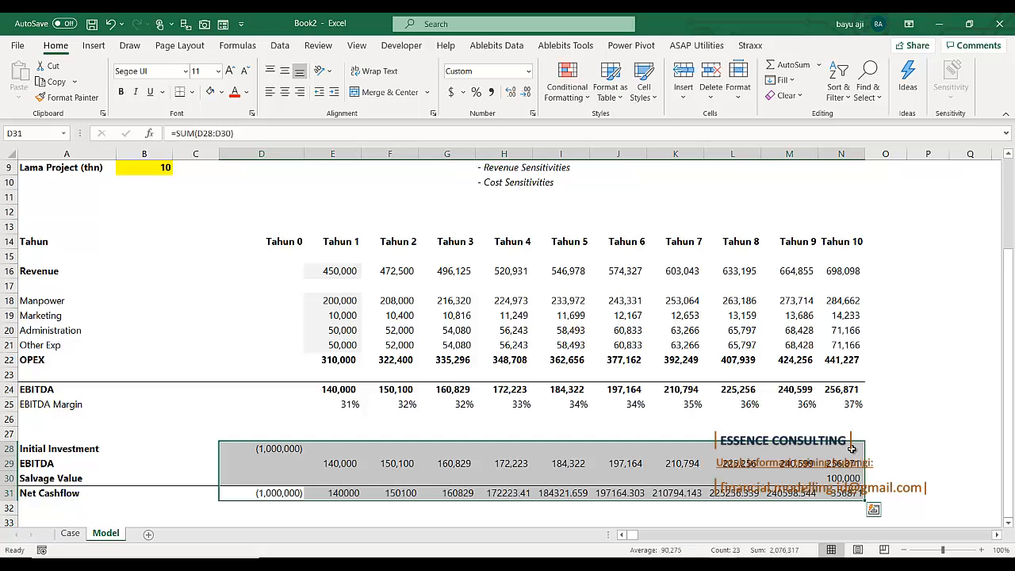
{"action": "key", "text": "Down"}
{"action": "key", "text": "Up"}
Format the net cashflow values in D31:N31 as bold with thousands separators and no decimals
{"action": "key", "text": "ctrl+shift+Right"}
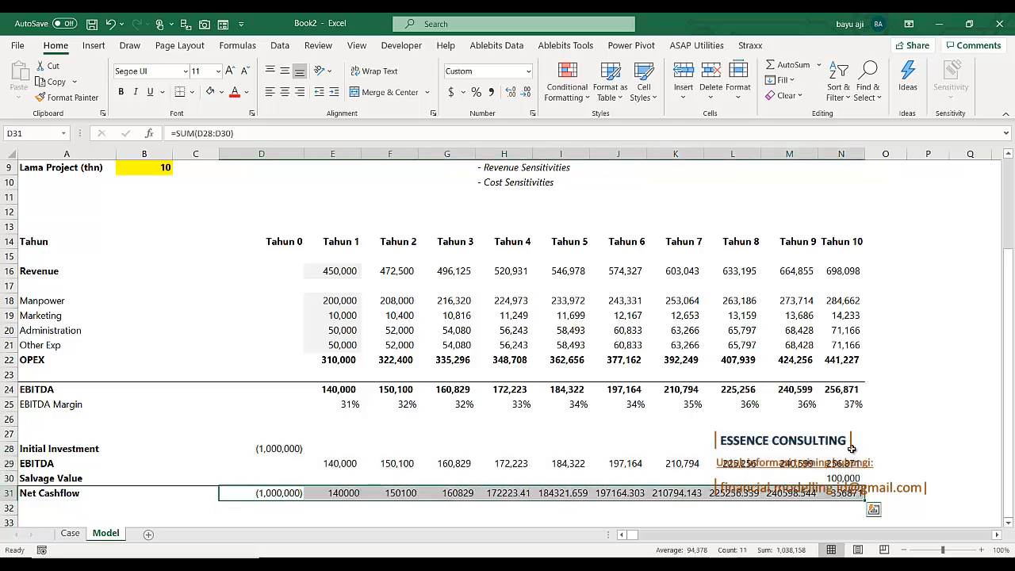
{"action": "key", "text": "ctrl+b"}
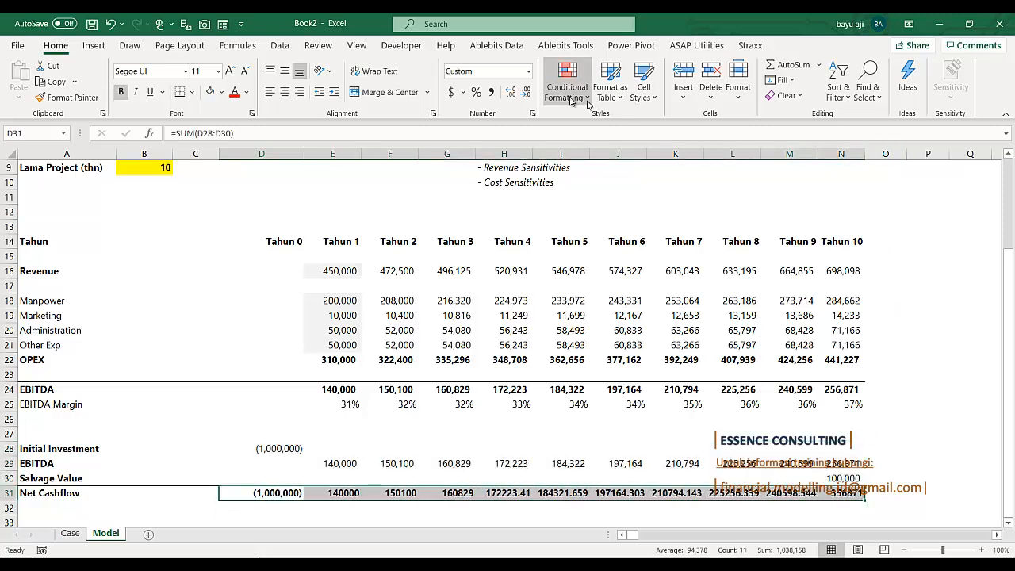
{"action": "left_click", "coordinate": [492, 92]}
{"action": "left_click", "coordinate": [527, 92]}
{"action": "left_click", "coordinate": [528, 92]}
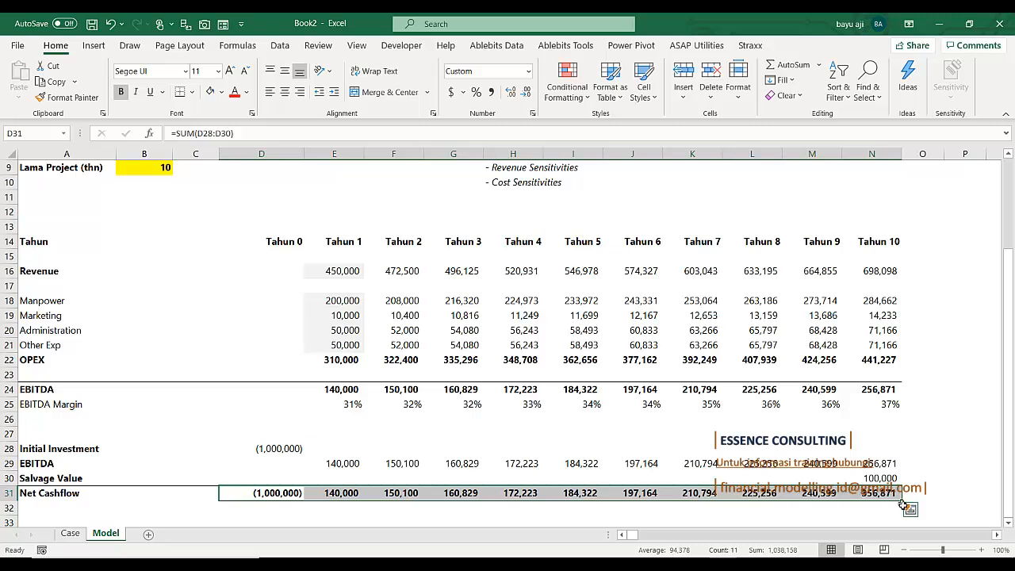
Add a Running Total of the net cashflows D31:N31 in row 32 using Quick Analysis, and select the Tahun 6 total
{"action": "left_click", "coordinate": [911, 510]}
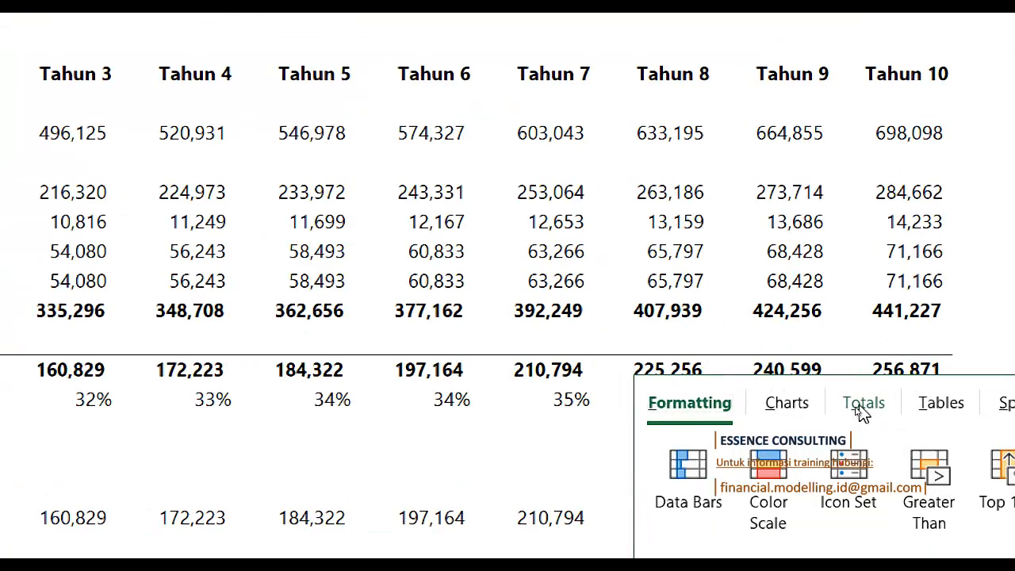
{"action": "left_click", "coordinate": [861, 403]}
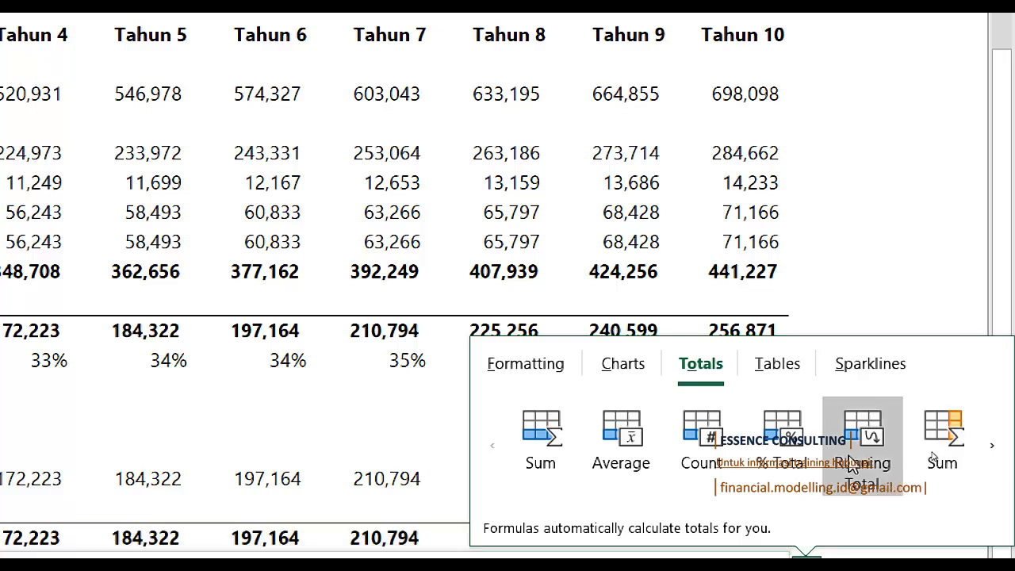
{"action": "left_click", "coordinate": [853, 465]}
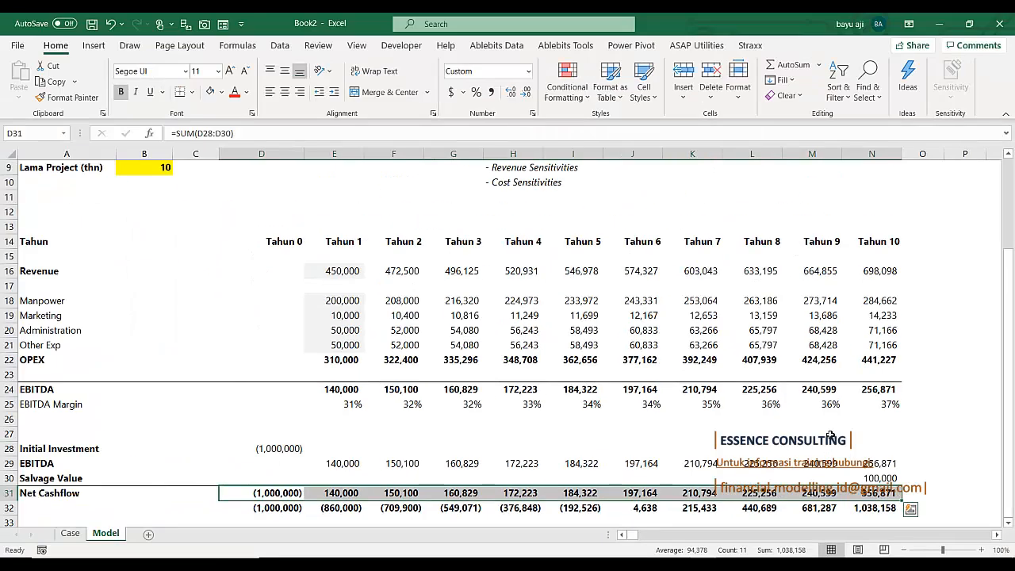
{"action": "left_click", "coordinate": [744, 507]}
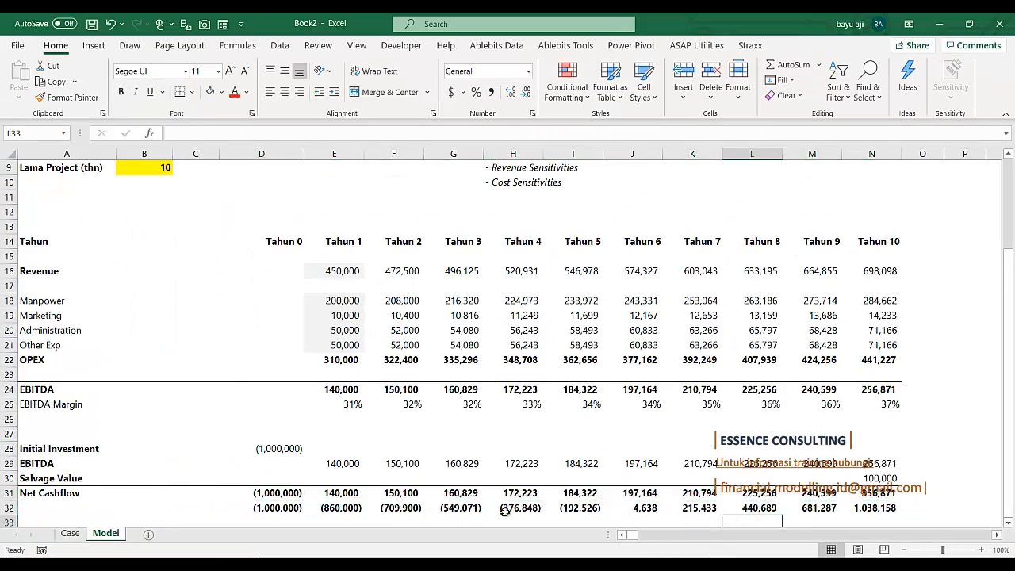
{"action": "left_click", "coordinate": [579, 508]}
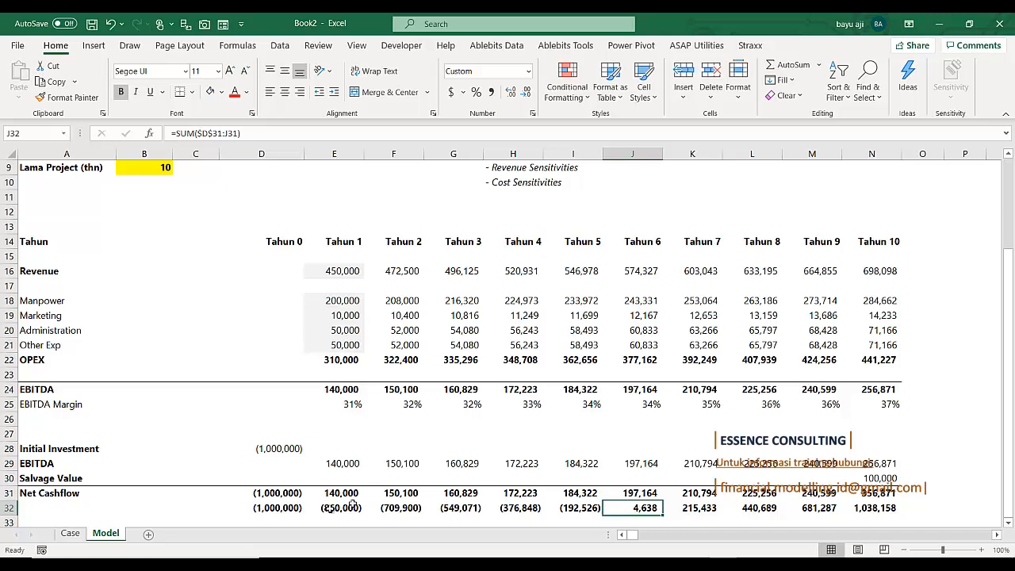
Label the running total row Accumulated Cashflow in A32, make the label bold and move below it in column A
{"action": "left_click", "coordinate": [64, 506]}
{"action": "type", "text": "A"}
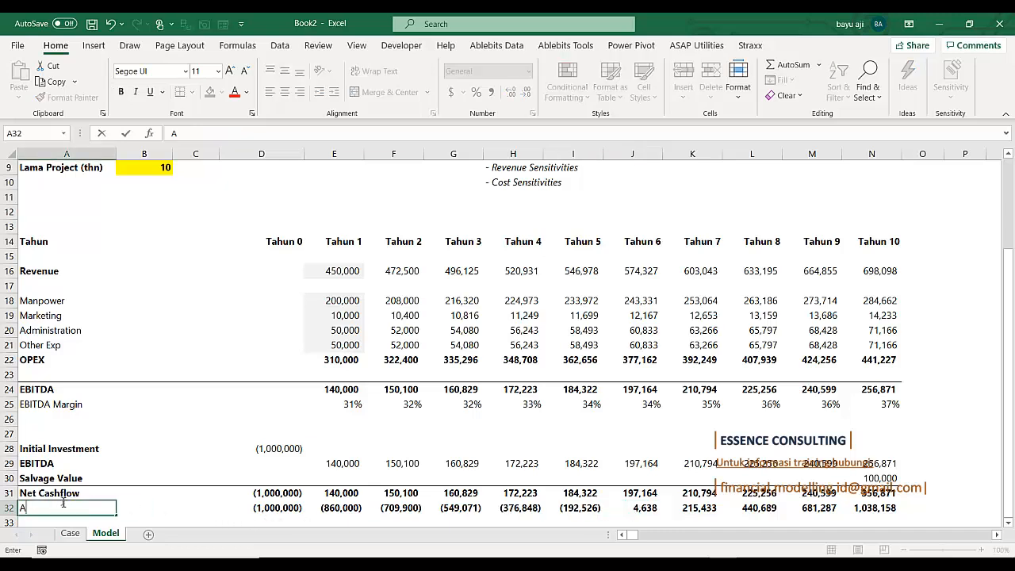
{"action": "type", "text": "ccumulated Cas"}
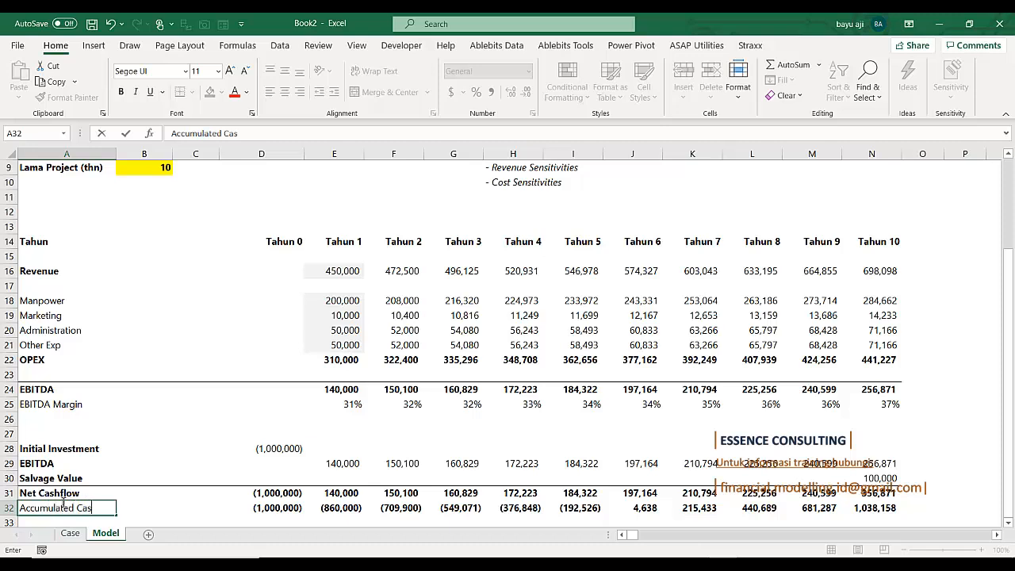
{"action": "type", "text": "hflow"}
{"action": "left_click", "coordinate": [63, 504]}
{"action": "scroll", "coordinate": [63, 505], "scroll_direction": "down", "scroll_amount": 1}
{"action": "key", "text": "ctrl+b"}
{"action": "key", "text": "Down"}
{"action": "key", "text": "Down"}
{"action": "key", "text": "Down"}
{"action": "key", "text": "Down"}
{"action": "key", "text": "Down"}
{"action": "key", "text": "Down"}
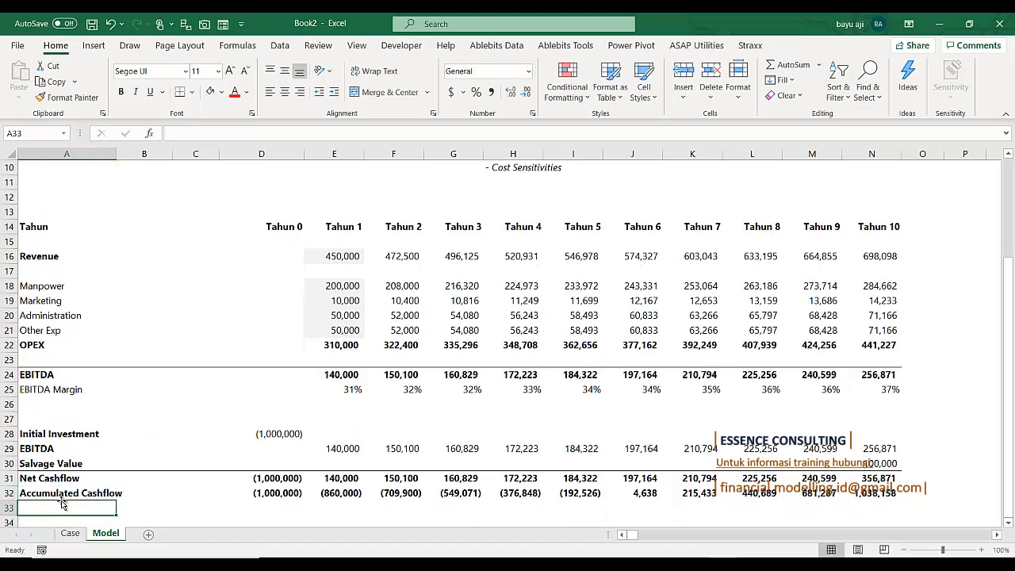
Label A35 as IRR in bold, leaving blank rows below Accumulated Cashflow
{"action": "key", "text": "Up"}
{"action": "key", "text": "Up"}
{"action": "key", "text": "Up"}
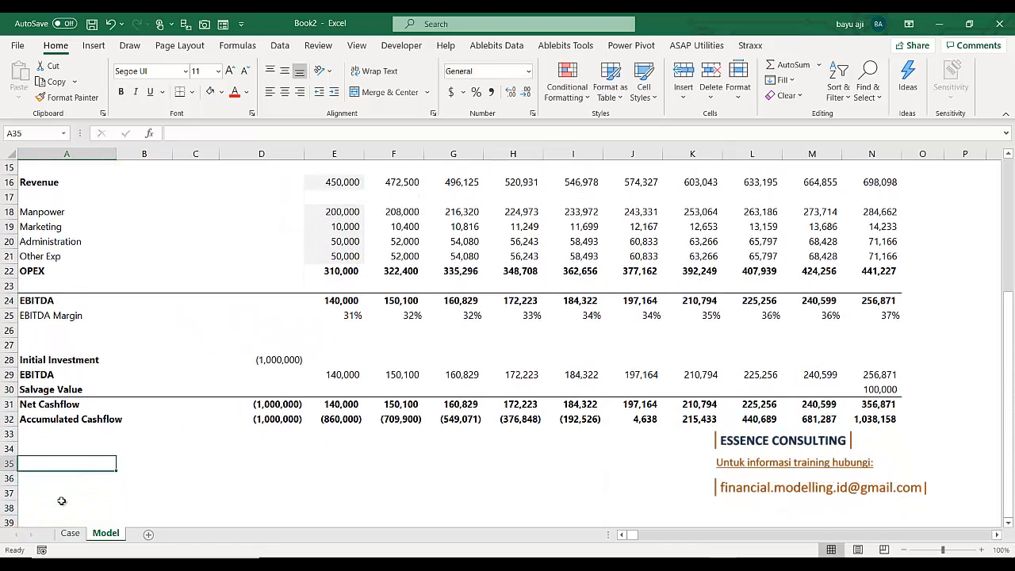
{"action": "type", "text": "IRR"}
{"action": "key", "text": "Return"}
{"action": "key", "text": "Up"}
{"action": "key", "text": "ctrl+b"}
{"action": "key", "text": "Down"}
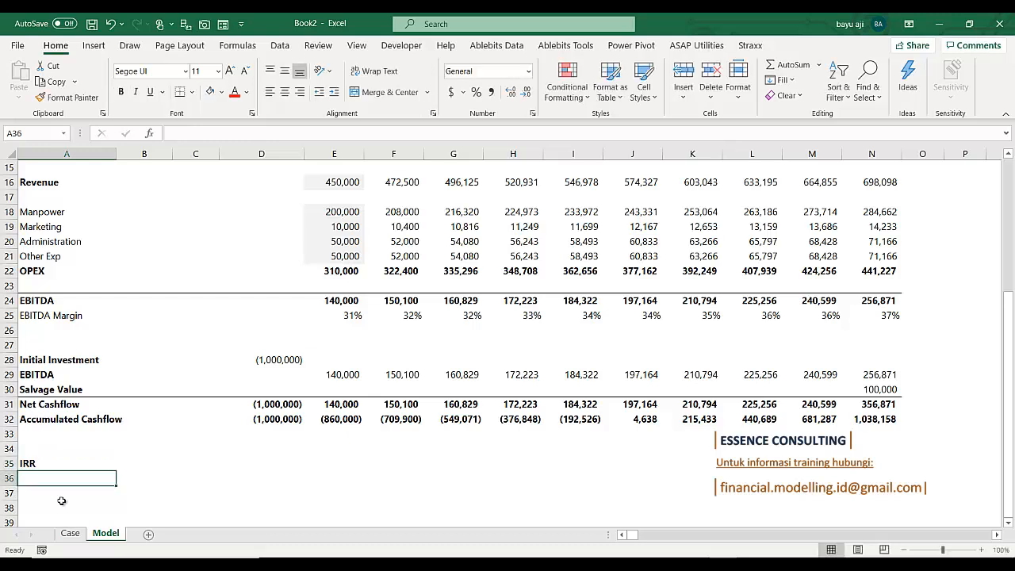
Add the bold labels NPV in A36 and Payback Period in A37
{"action": "type", "text": "NPV"}
{"action": "key", "text": "Return"}
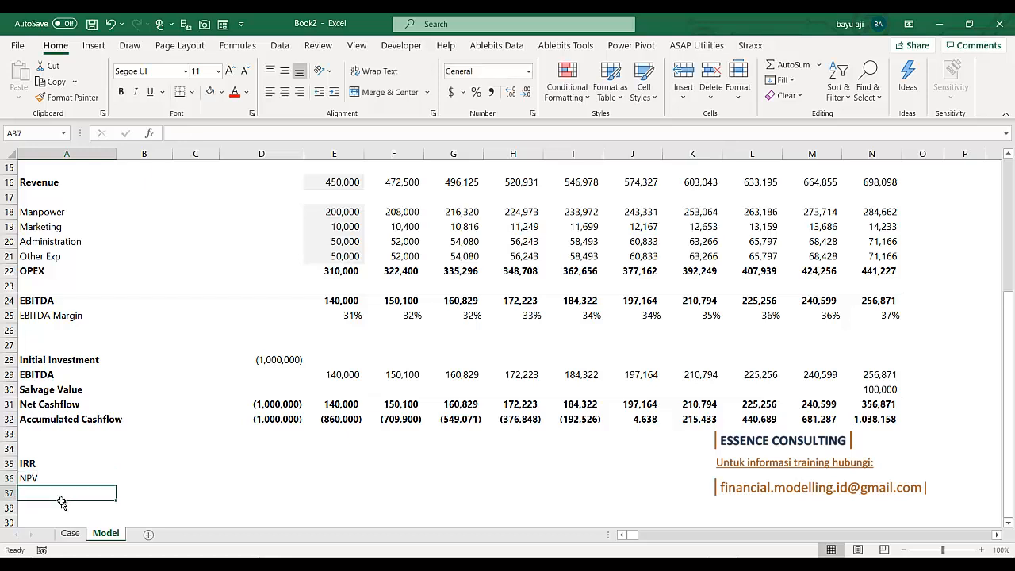
{"action": "key", "text": "Up"}
{"action": "key", "text": "ctrl+b"}
{"action": "key", "text": "Down"}
{"action": "type", "text": "Paybac"}
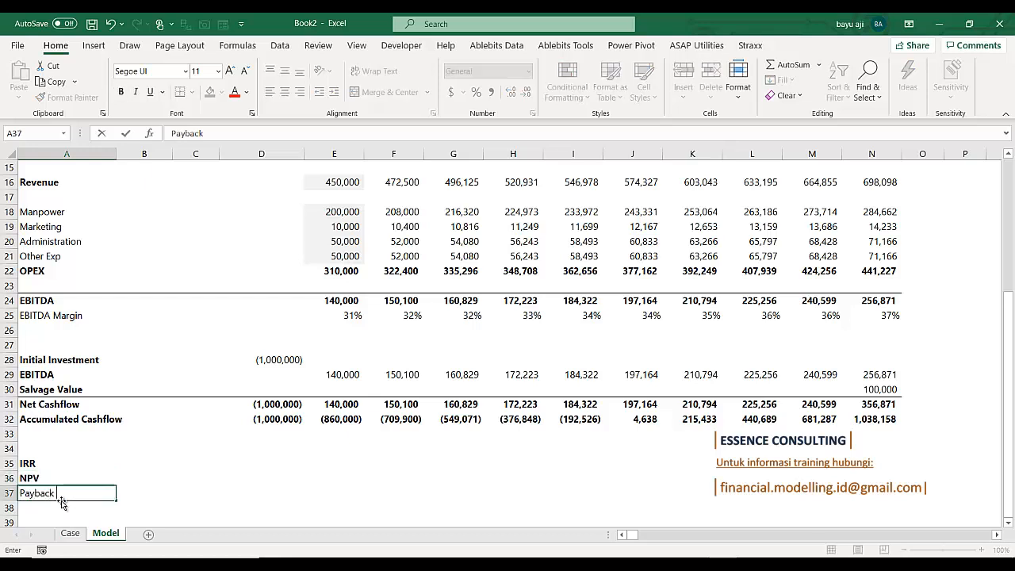
{"action": "type", "text": "k Period"}
{"action": "key", "text": "ctrl+Return"}
{"action": "key", "text": "ctrl+b"}
Calculate the IRR in B35 from the net cashflows of Tahun 0 through Tahun 10 with =IRR(D31:N31), and make it bold
{"action": "key", "text": "Up"}
{"action": "key", "text": "Up"}
{"action": "key", "text": "Up"}
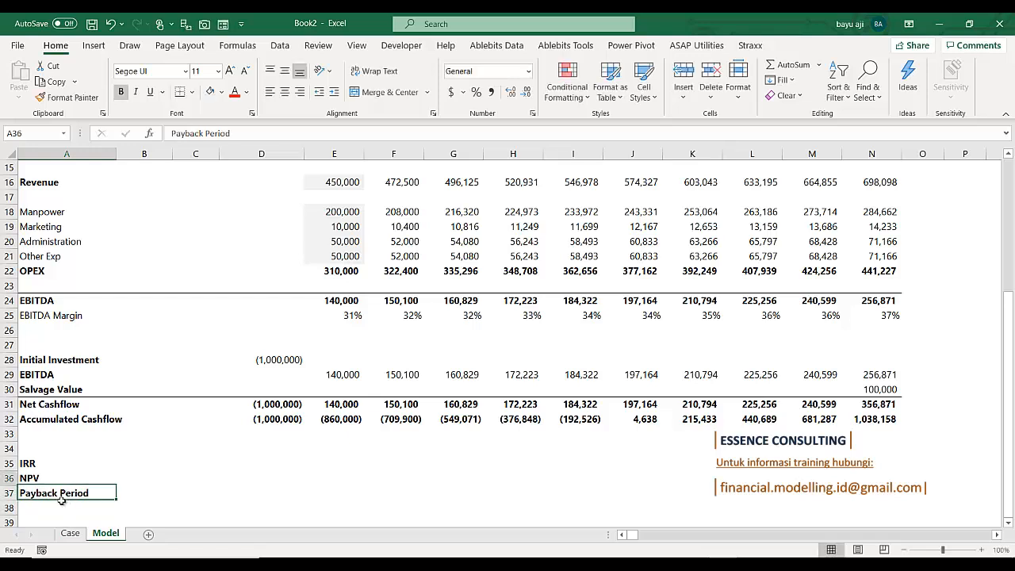
{"action": "key", "text": "Right"}
{"action": "key", "text": "Down"}
{"action": "key", "text": "Down"}
{"action": "key", "text": "Up"}
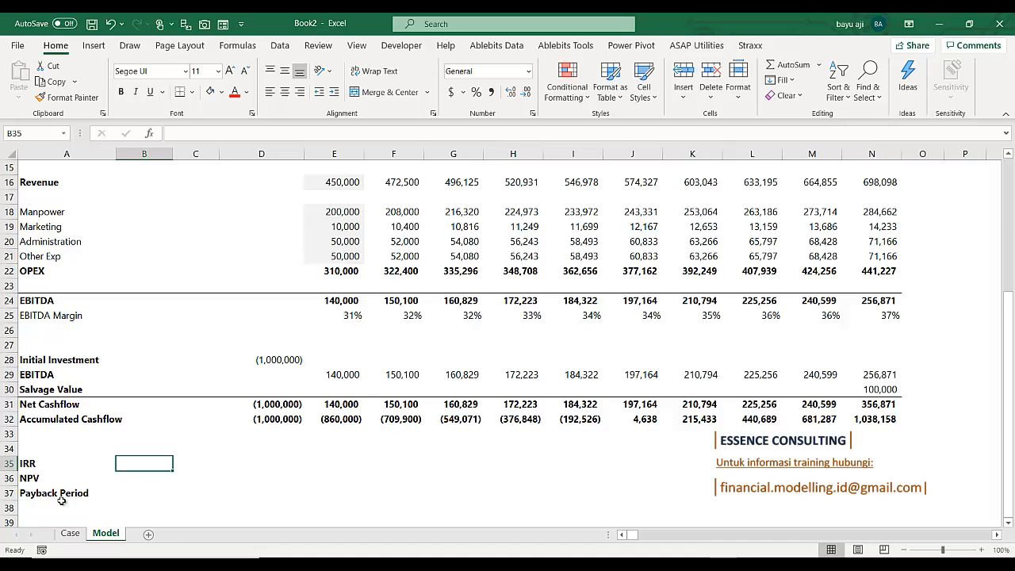
{"action": "type", "text": "="}
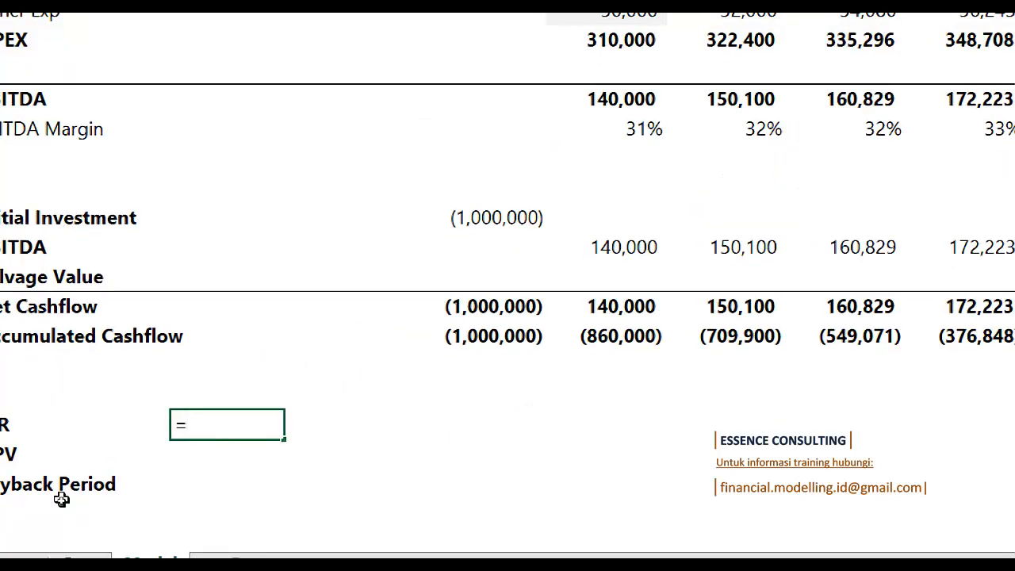
{"action": "type", "text": "irr"}
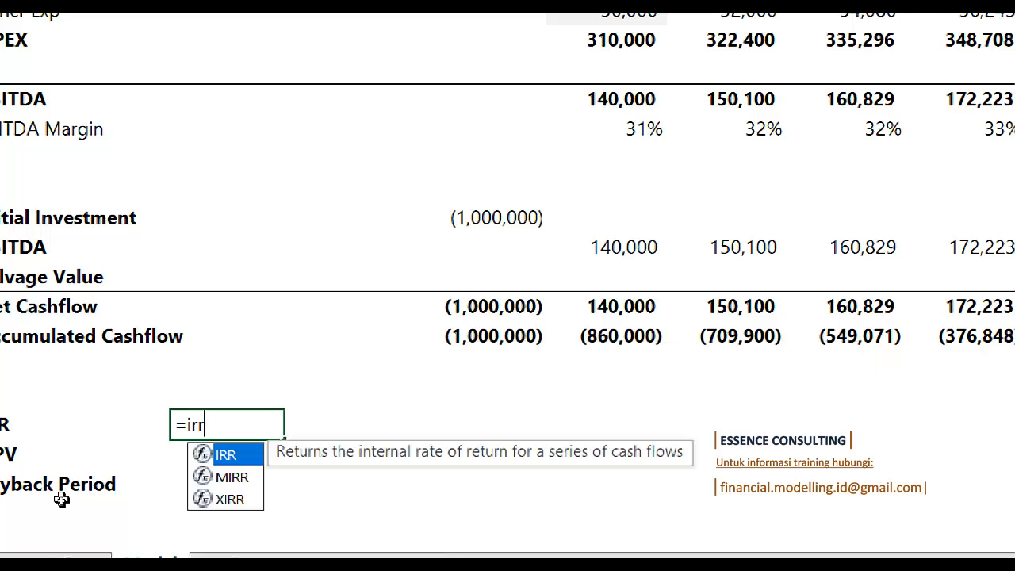
{"action": "type", "text": "("}
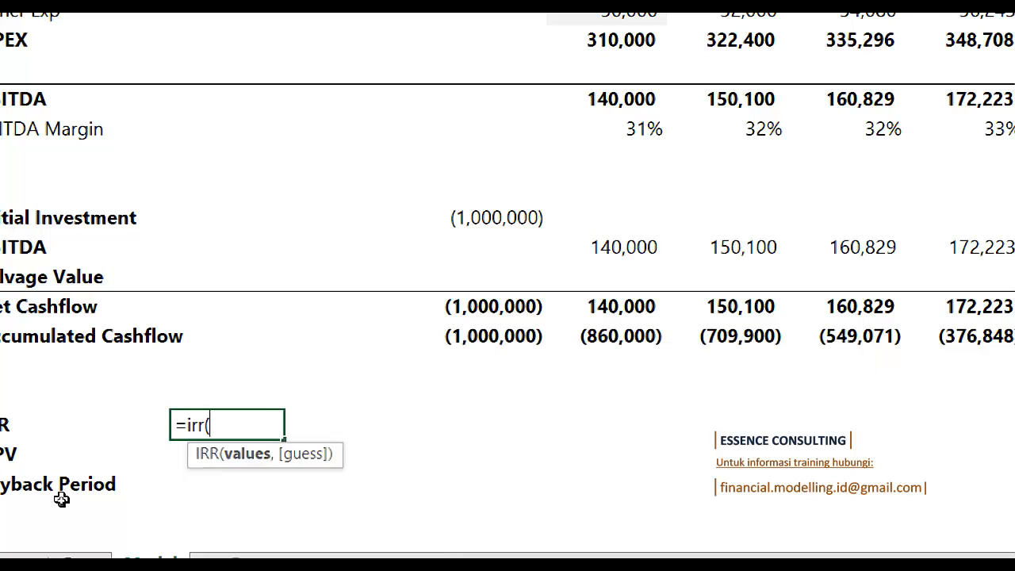
{"action": "key", "text": "Up"}
{"action": "key", "text": "Up"}
{"action": "key", "text": "Up"}
{"action": "key", "text": "Up"}
{"action": "key", "text": "Left"}
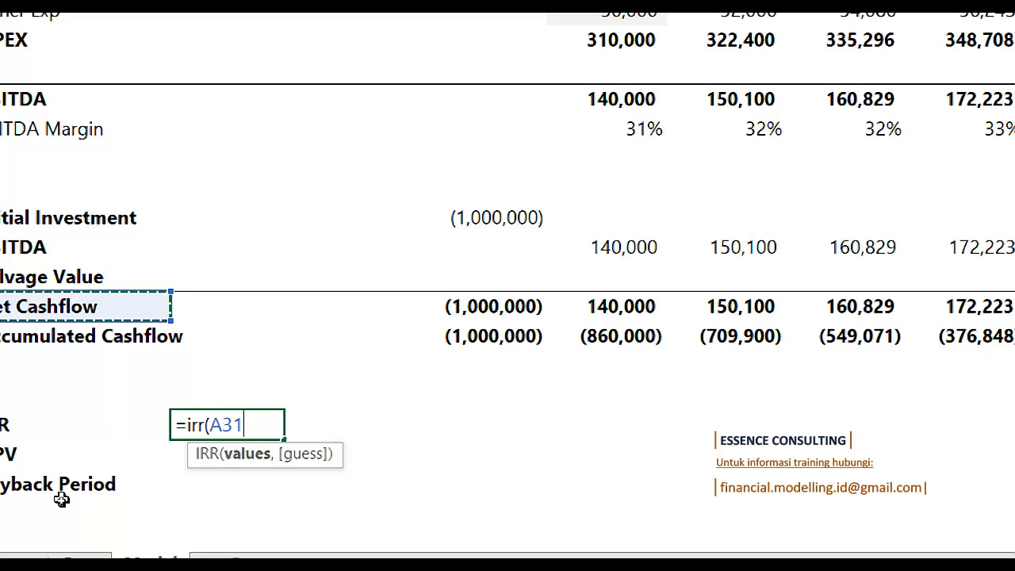
{"action": "key", "text": "Right"}
{"action": "key", "text": "Left"}
{"action": "key", "text": "Right"}
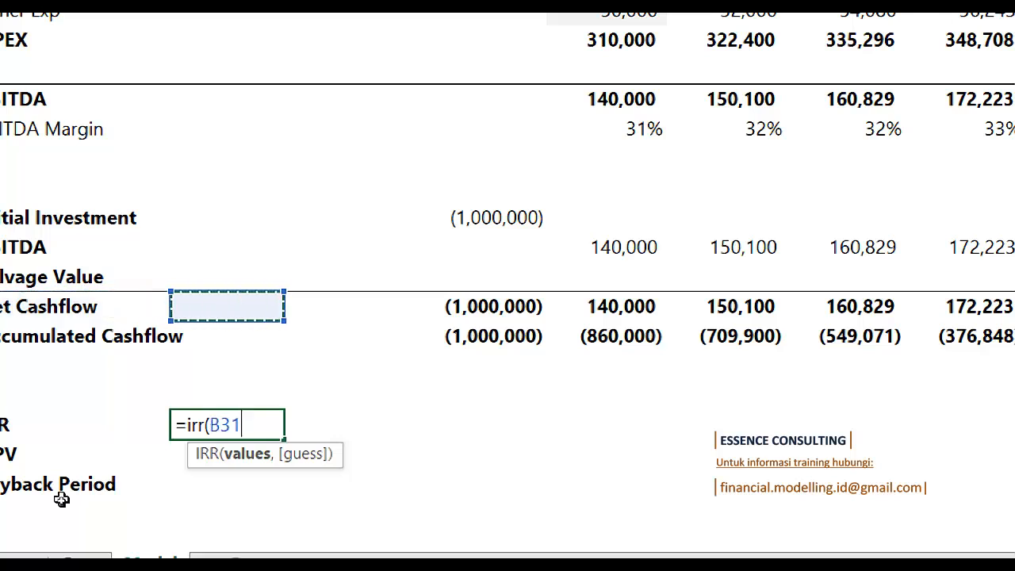
{"action": "key", "text": "Right"}
{"action": "key", "text": "Right"}
{"action": "key", "text": "ctrl+shift+Right"}
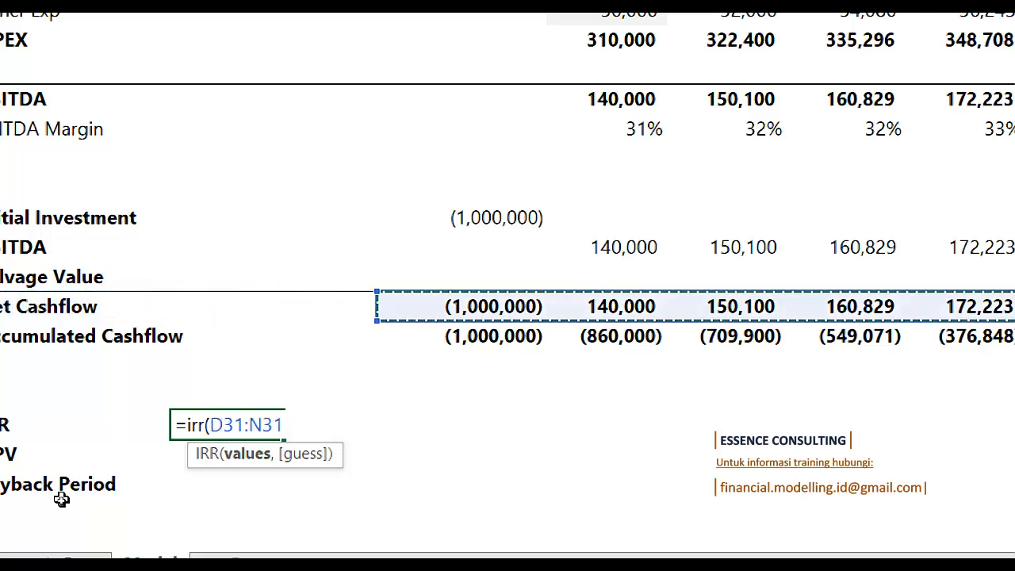
{"action": "type", "text": ")"}
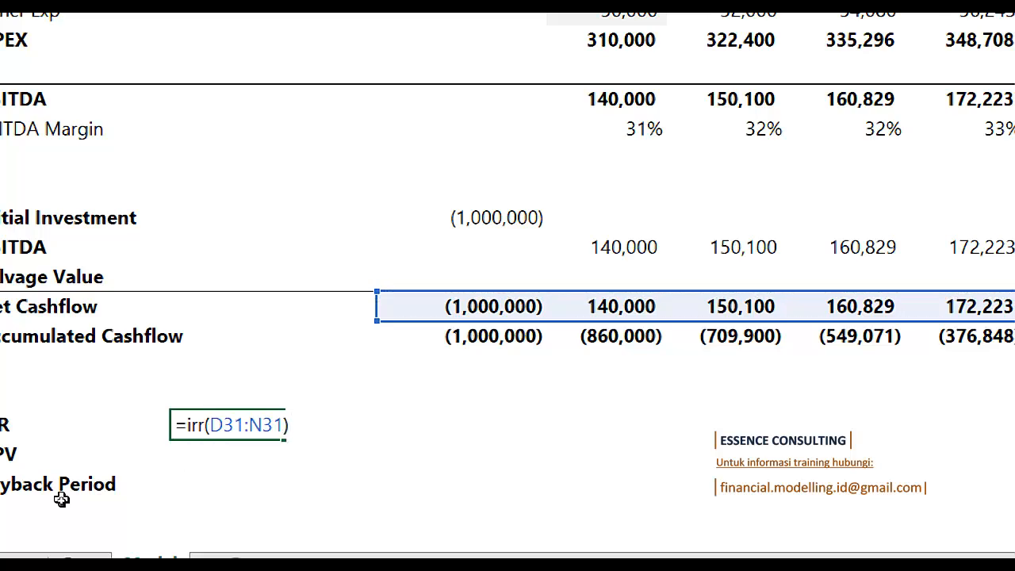
{"action": "key", "text": "Return"}
{"action": "key", "text": "Up"}
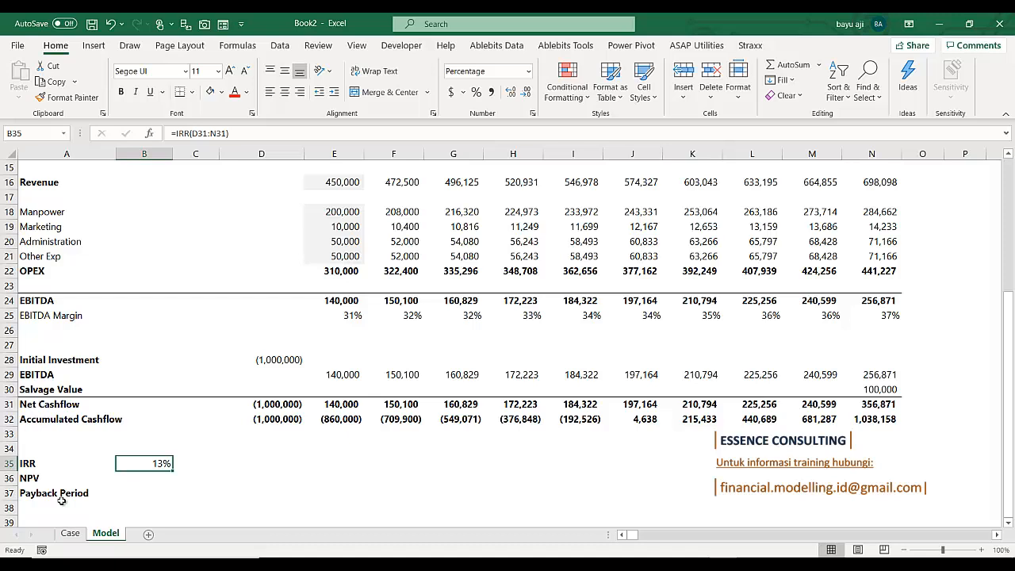
{"action": "key", "text": "Down"}
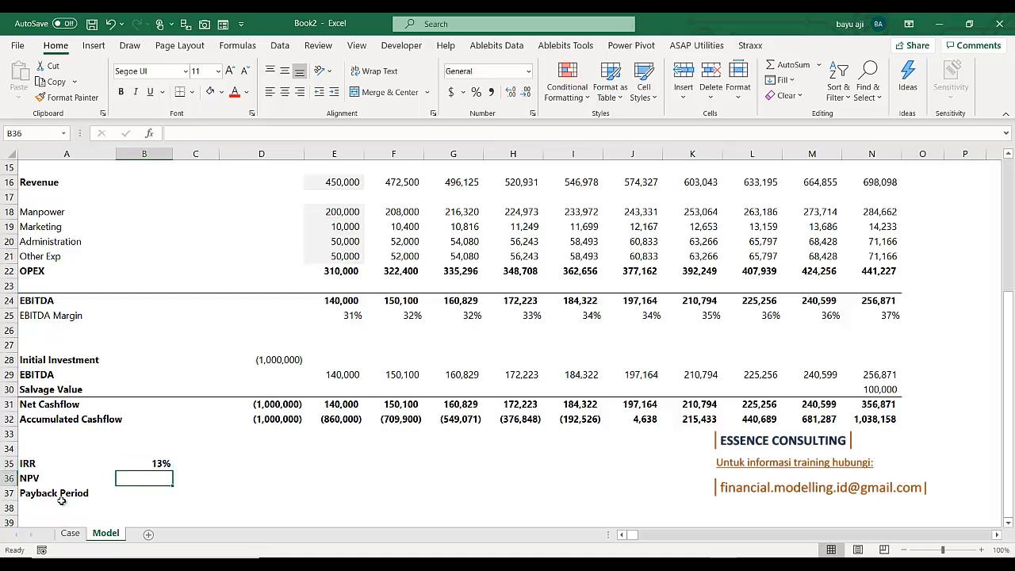
Calculate the NPV in B36 with =NPV(B3,E31:N31)+D31, using the cost of capital as the rate, and make it bold
{"action": "type", "text": "="}
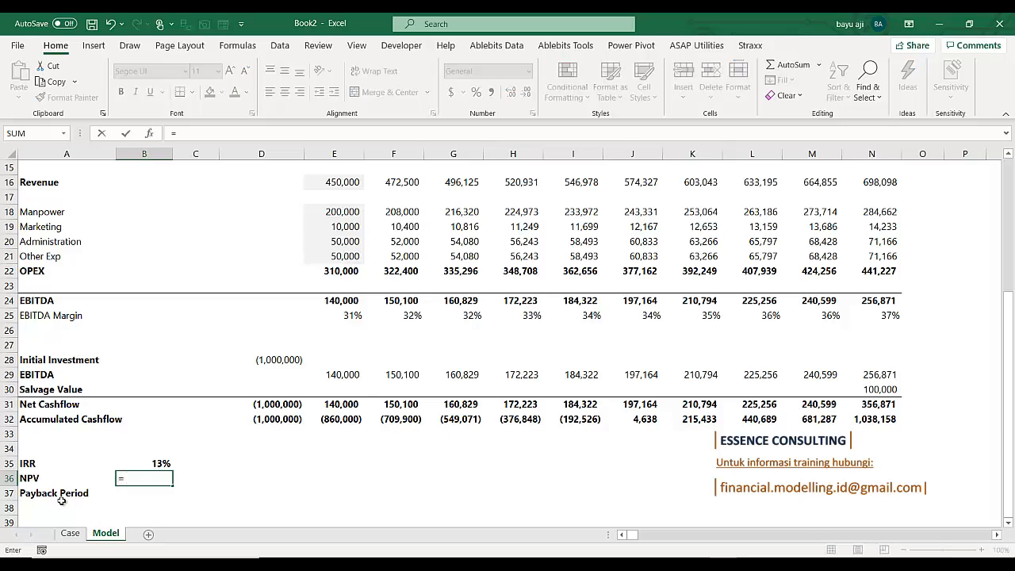
{"action": "type", "text": "np"}
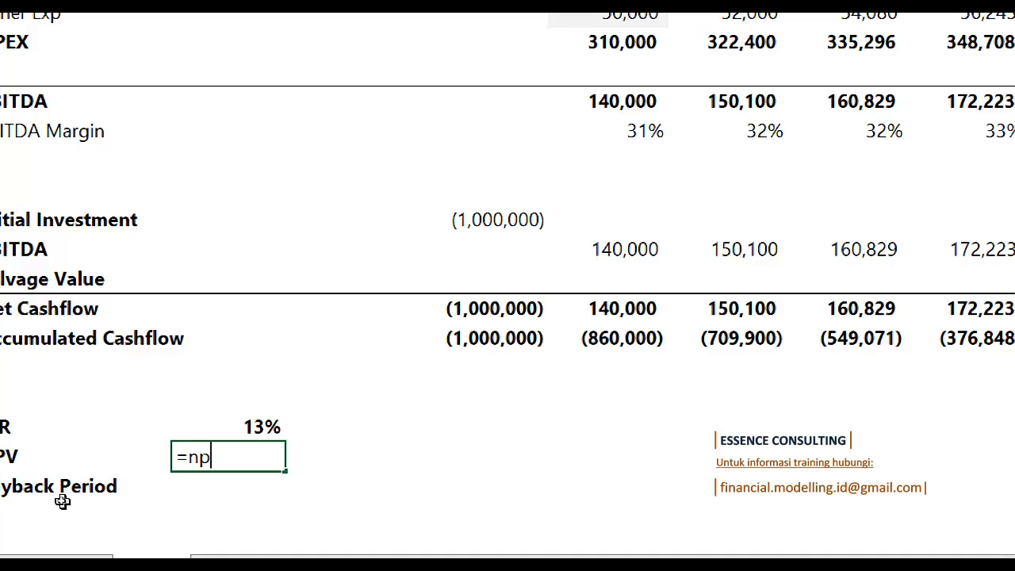
{"action": "type", "text": "v("}
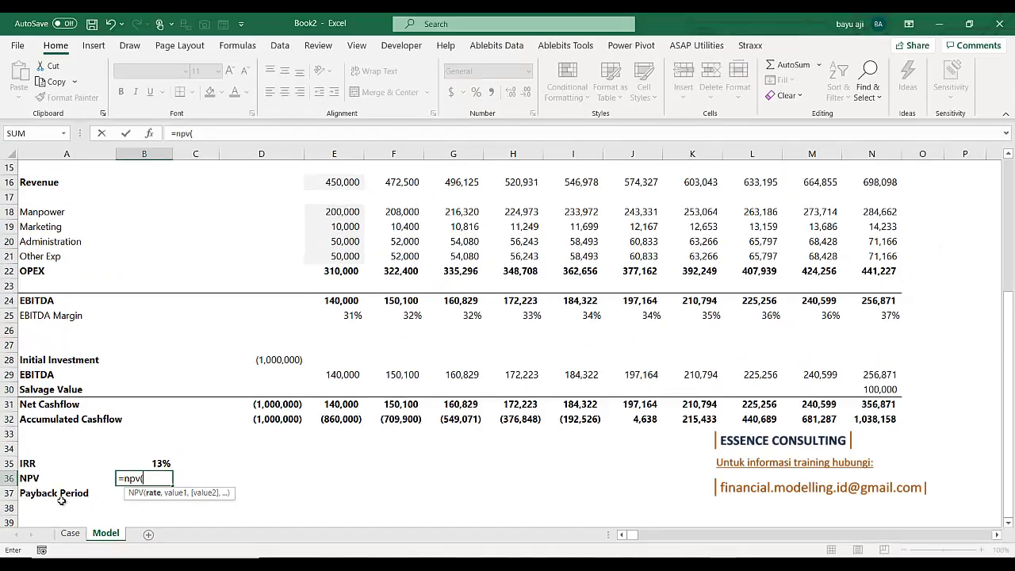
{"action": "scroll", "coordinate": [130, 197], "scroll_direction": "up", "scroll_amount": 5}
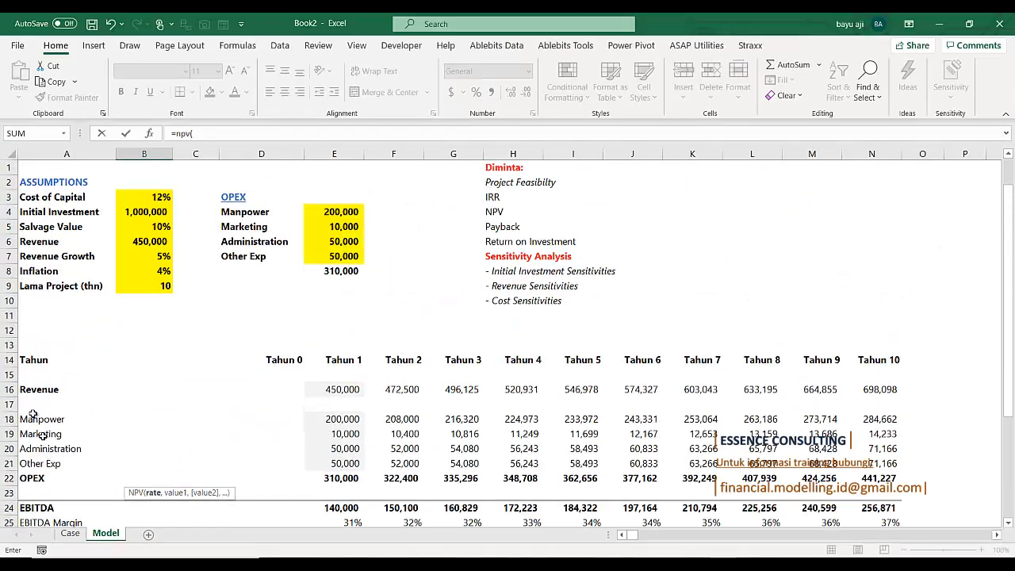
{"action": "left_click", "coordinate": [143, 198]}
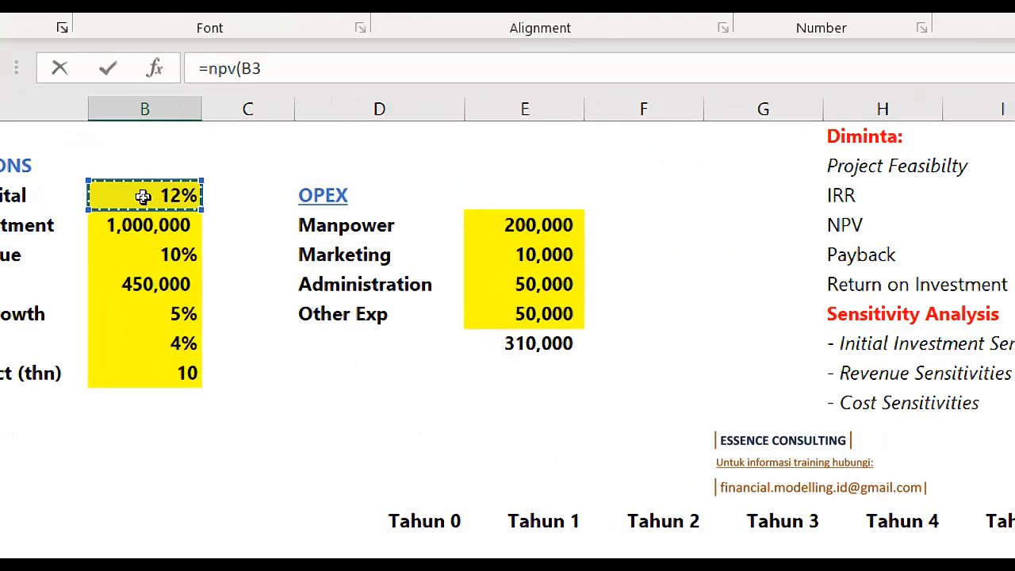
{"action": "type", "text": ","}
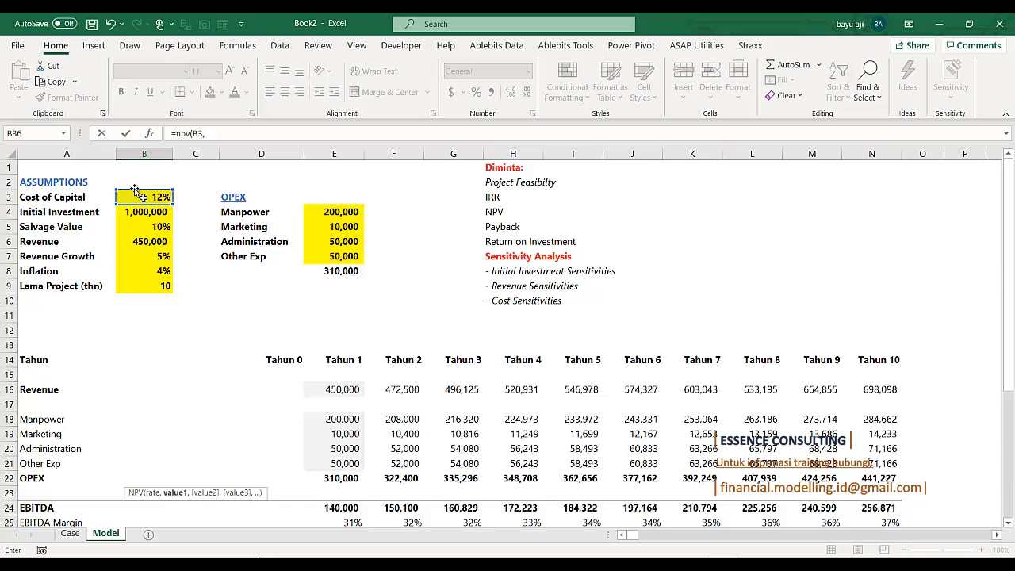
{"action": "scroll", "coordinate": [209, 449], "scroll_direction": "down", "scroll_amount": 5}
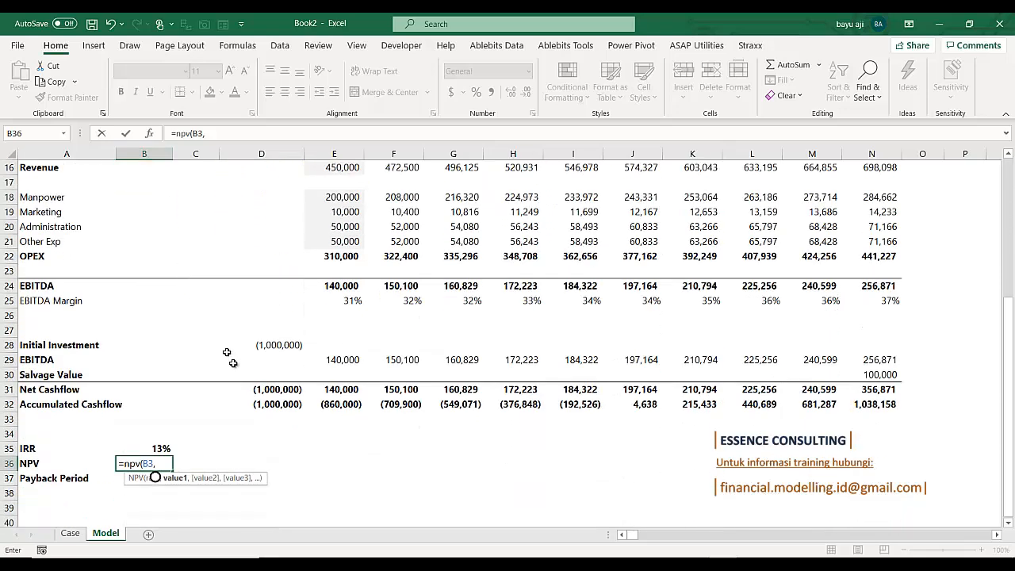
{"action": "left_click", "coordinate": [338, 392]}
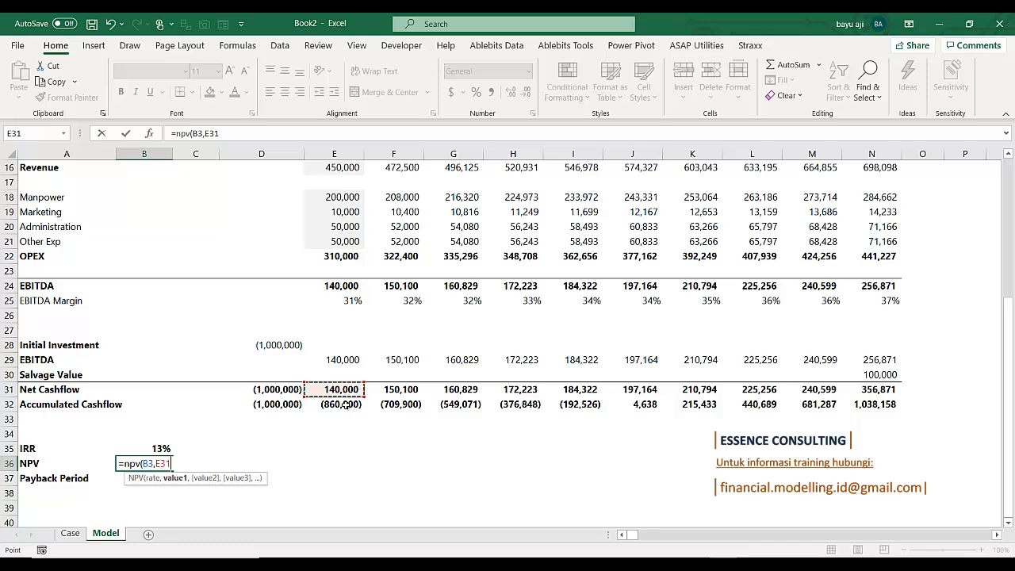
{"action": "key", "text": "ctrl+shift+Right"}
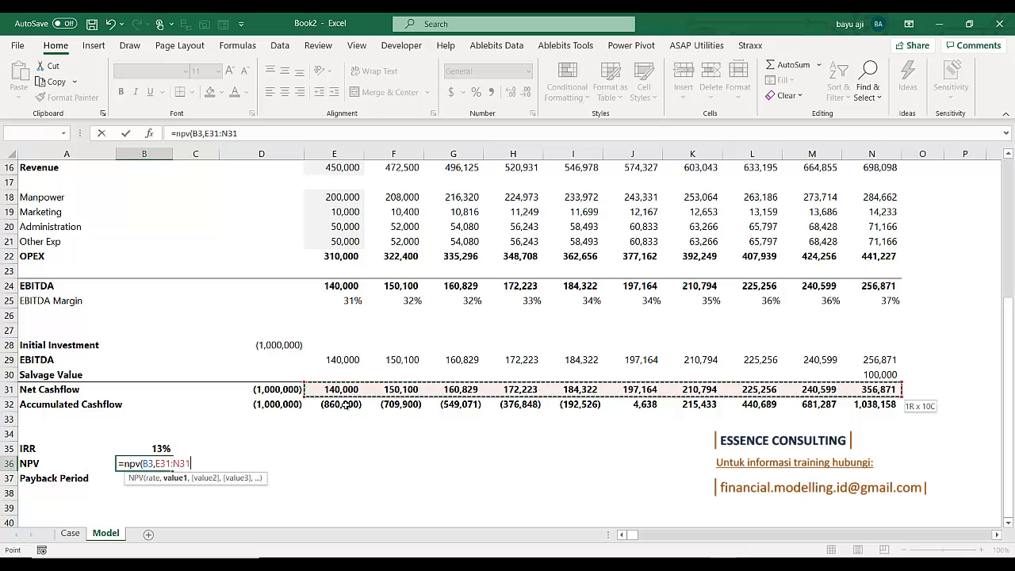
{"action": "type", "text": ")"}
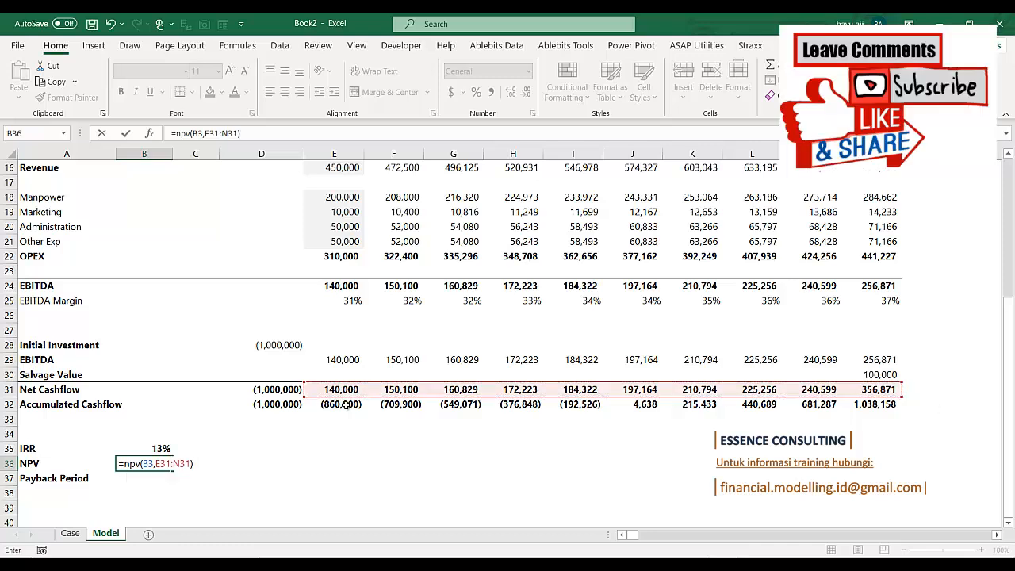
{"action": "type", "text": "+"}
{"action": "left_click", "coordinate": [267, 389]}
{"action": "key", "text": "Return"}
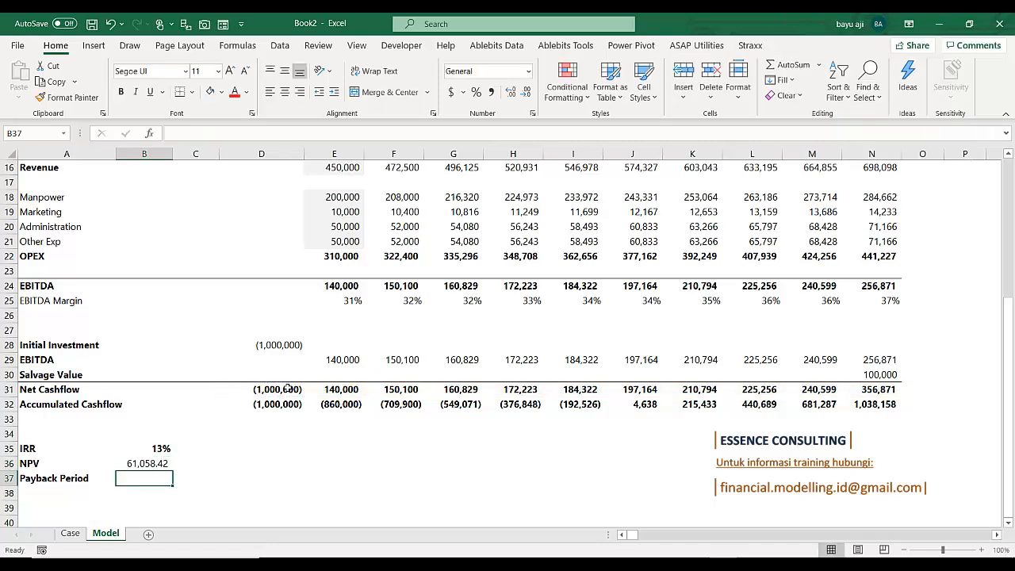
{"action": "key", "text": "Up"}
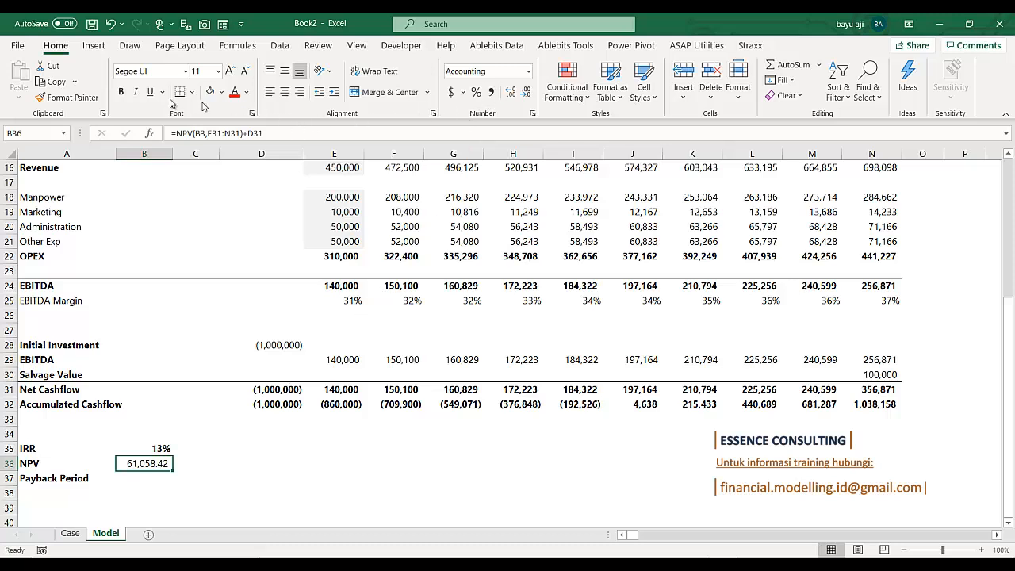
{"action": "left_click", "coordinate": [125, 92]}
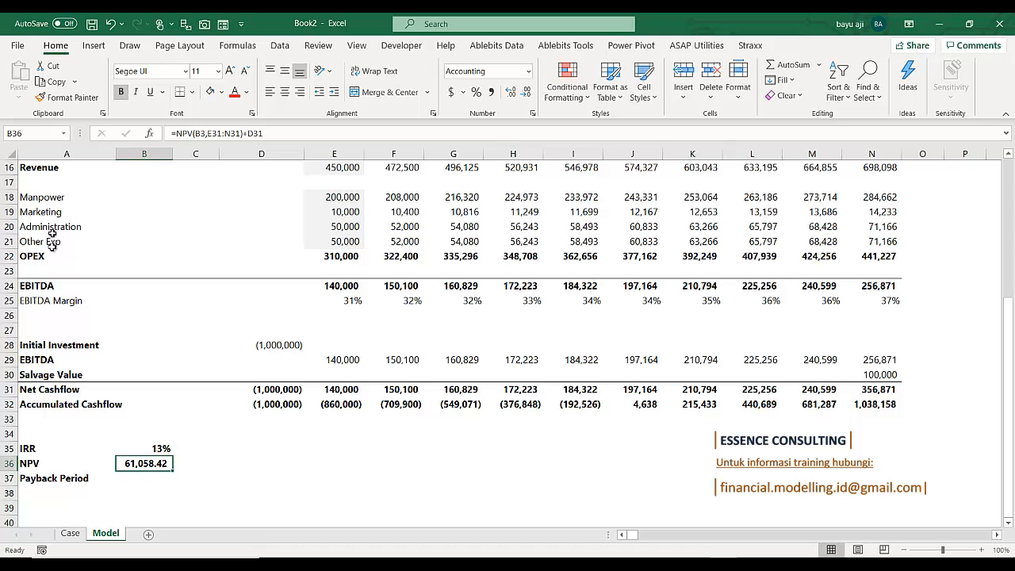
Copy the IRR result from B35 and paste it as a value into the Cost of Capital assumption in B3
{"action": "right_click", "coordinate": [154, 449]}
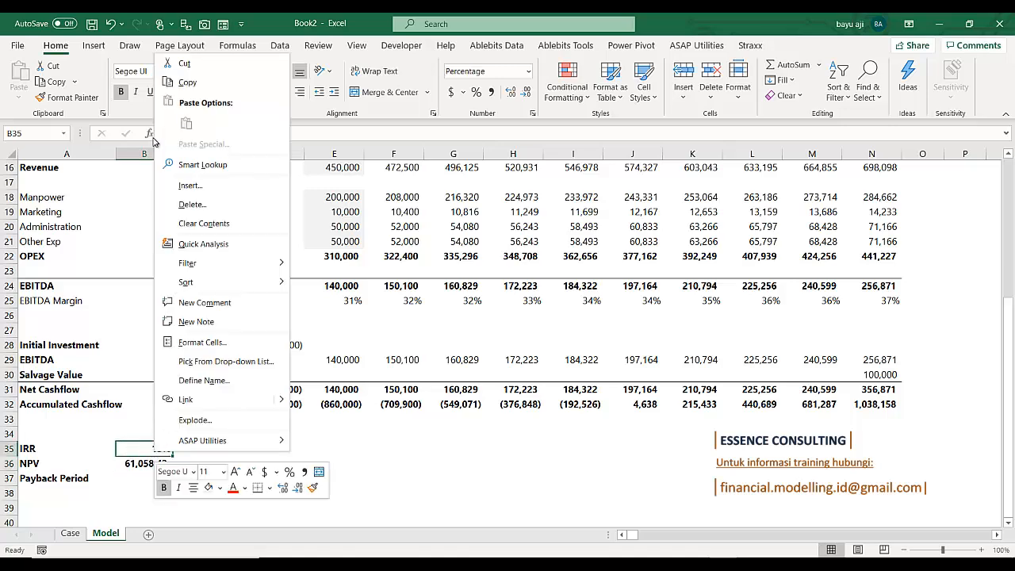
{"action": "left_click", "coordinate": [184, 83]}
{"action": "scroll", "coordinate": [166, 308], "scroll_direction": "up", "scroll_amount": 1}
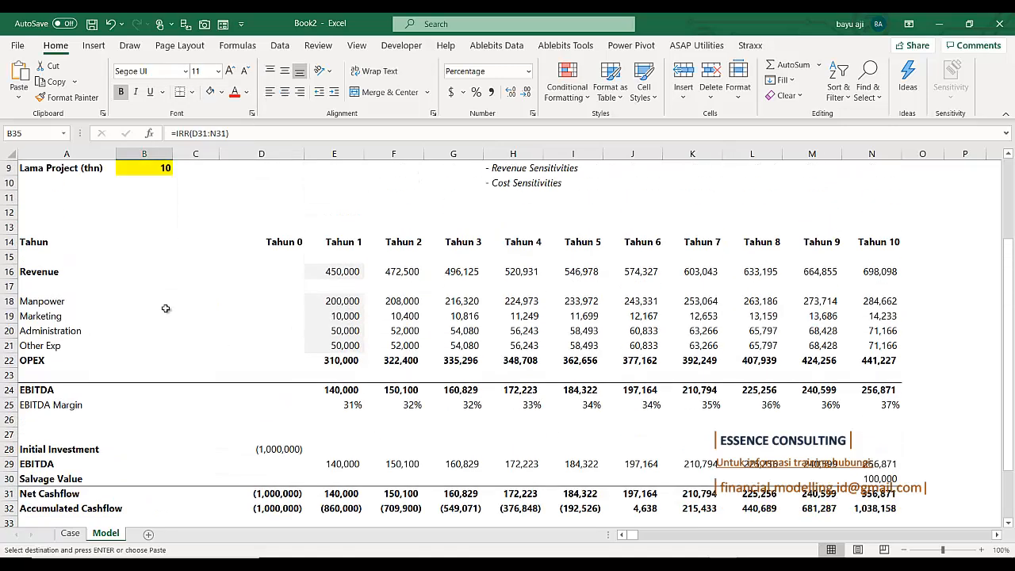
{"action": "scroll", "coordinate": [166, 308], "scroll_direction": "up", "scroll_amount": 4}
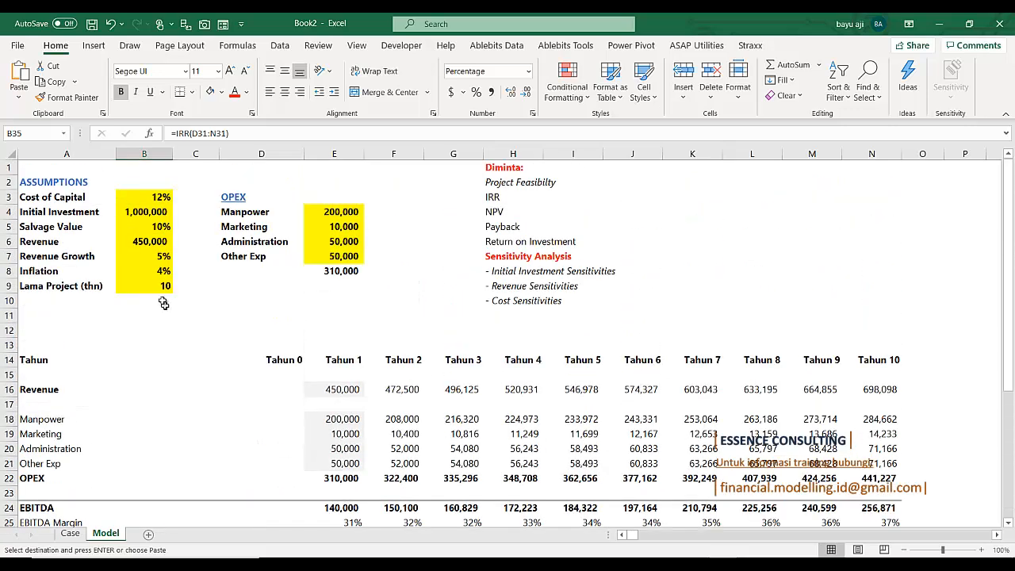
{"action": "scroll", "coordinate": [150, 238], "scroll_direction": "down", "scroll_amount": 4}
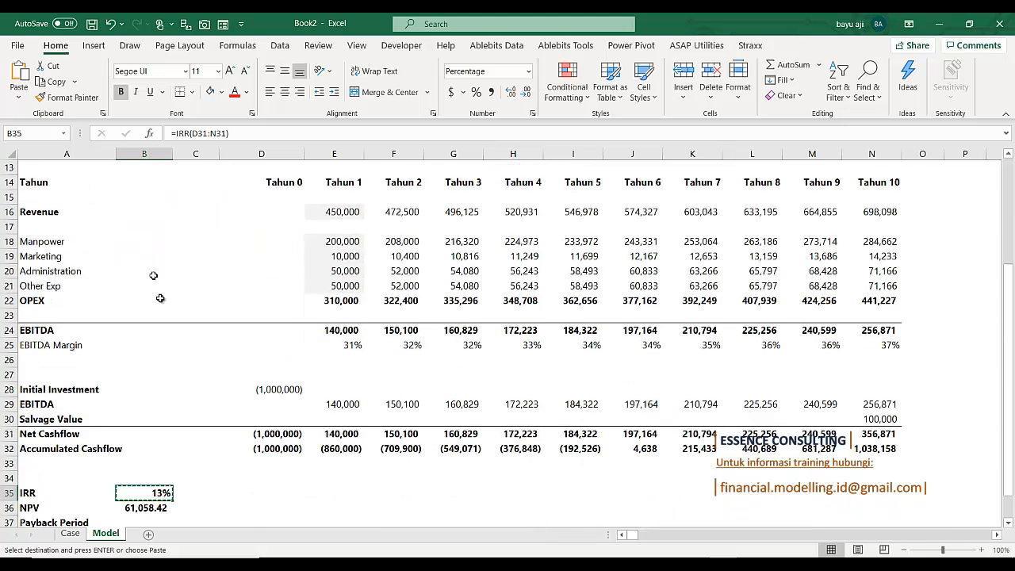
{"action": "right_click", "coordinate": [163, 493]}
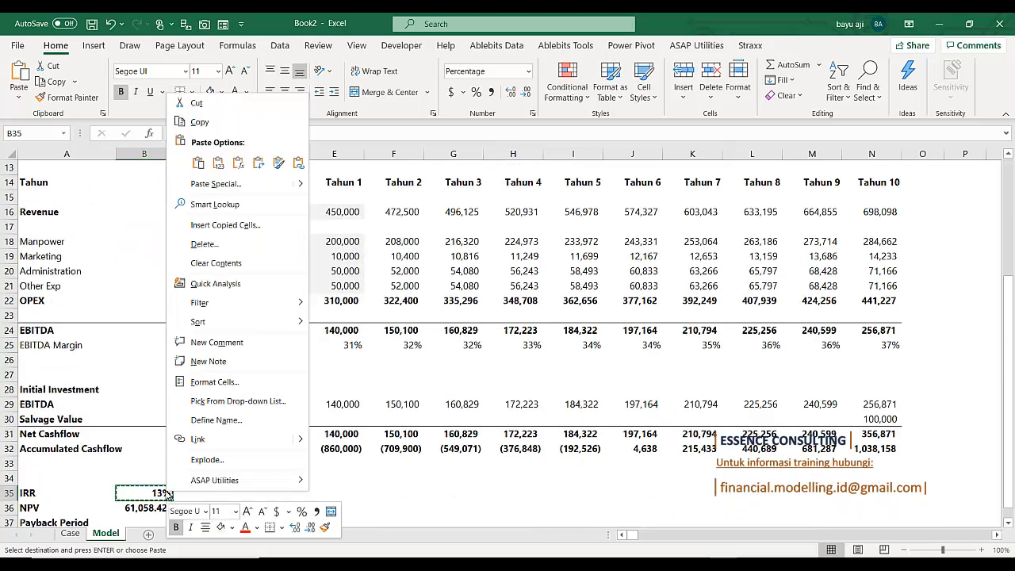
{"action": "left_click", "coordinate": [199, 123]}
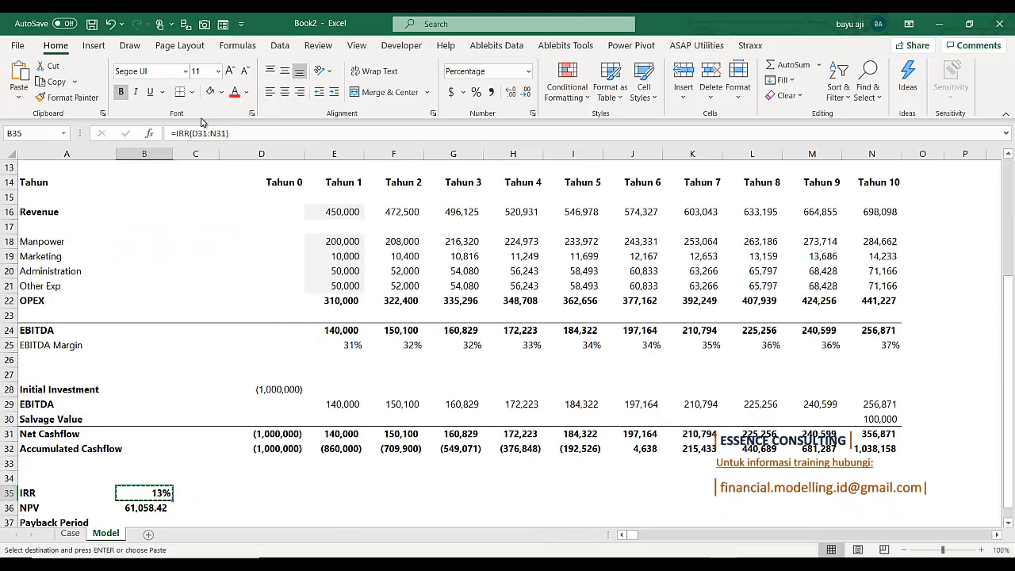
{"action": "scroll", "coordinate": [161, 203], "scroll_direction": "up", "scroll_amount": 4}
{"action": "right_click", "coordinate": [163, 197]}
{"action": "left_click", "coordinate": [218, 228]}
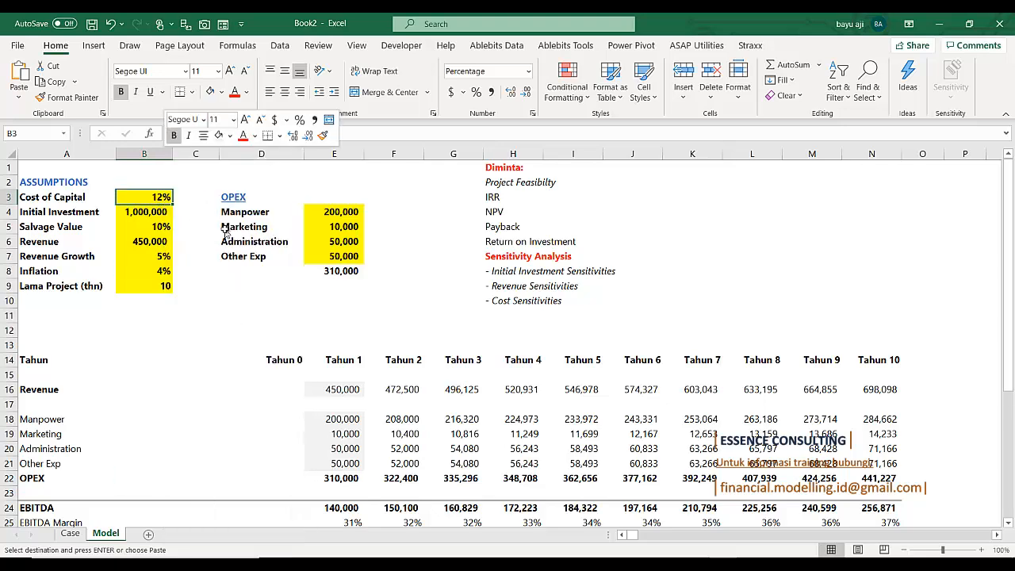
Undo the value pasted into Cost of Capital in B3, and show the IRR in B35 with one decimal place
{"action": "scroll", "coordinate": [289, 377], "scroll_direction": "down", "scroll_amount": 6}
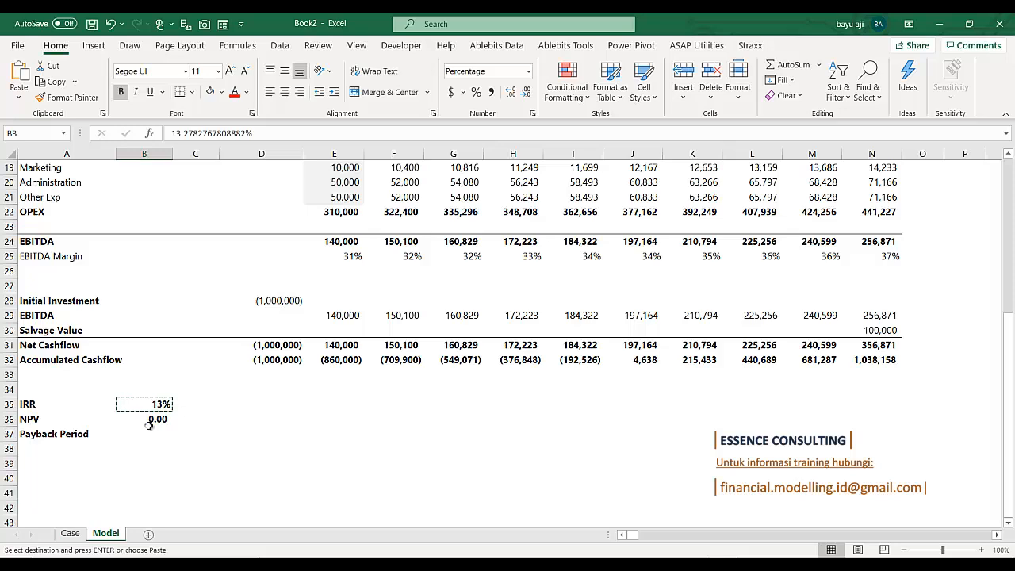
{"action": "key", "text": "ctrl+z"}
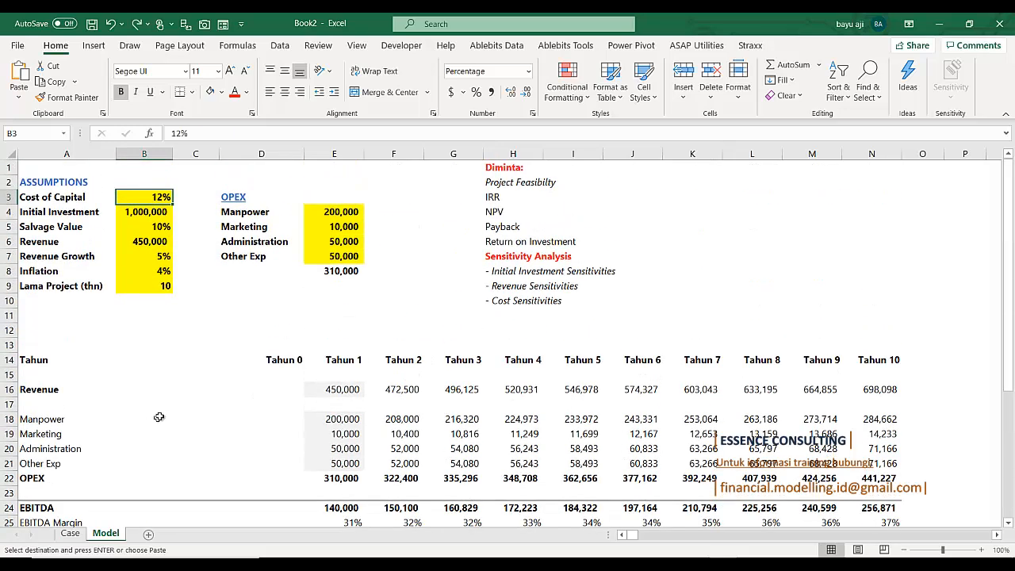
{"action": "scroll", "coordinate": [151, 421], "scroll_direction": "down", "scroll_amount": 7}
{"action": "left_click", "coordinate": [167, 362]}
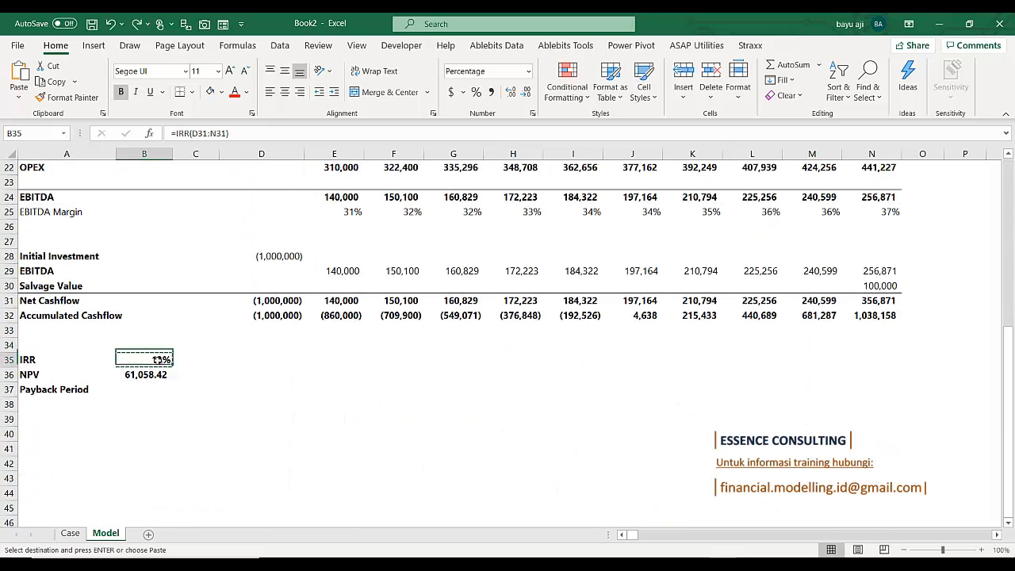
{"action": "left_click", "coordinate": [514, 94]}
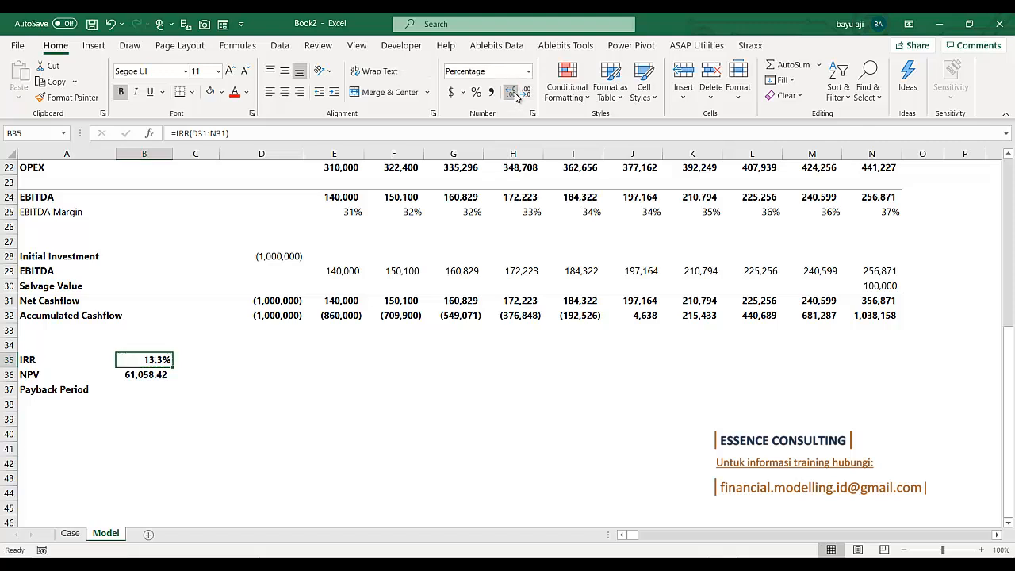
Go through the years Tahun 1 to Tahun 6 against the Accumulated Cashflow row to examine when the investment is paid back
{"action": "left_click", "coordinate": [158, 391]}
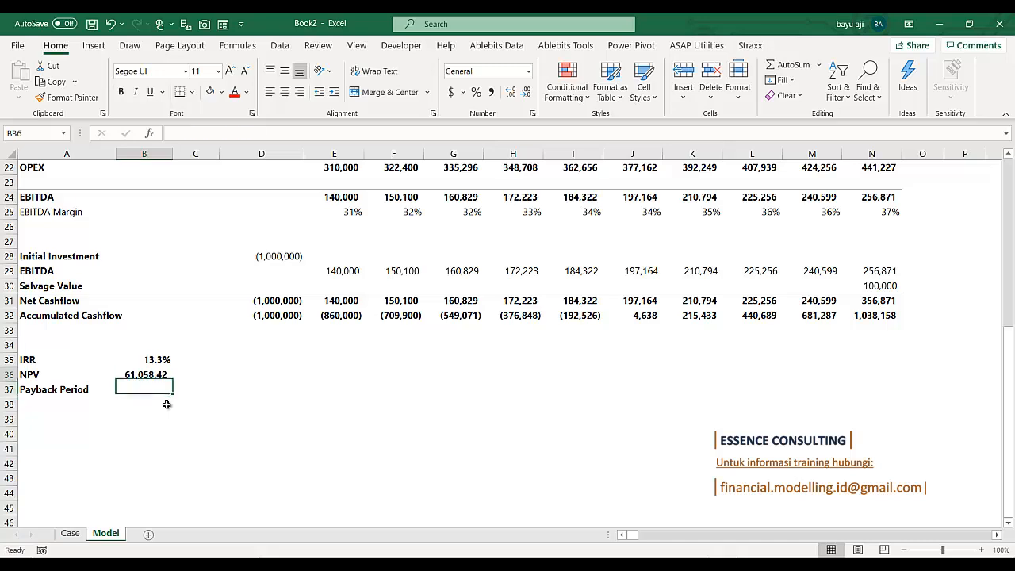
{"action": "key", "text": "Up"}
{"action": "key", "text": "Up"}
{"action": "scroll", "coordinate": [180, 405], "scroll_direction": "up", "scroll_amount": 3}
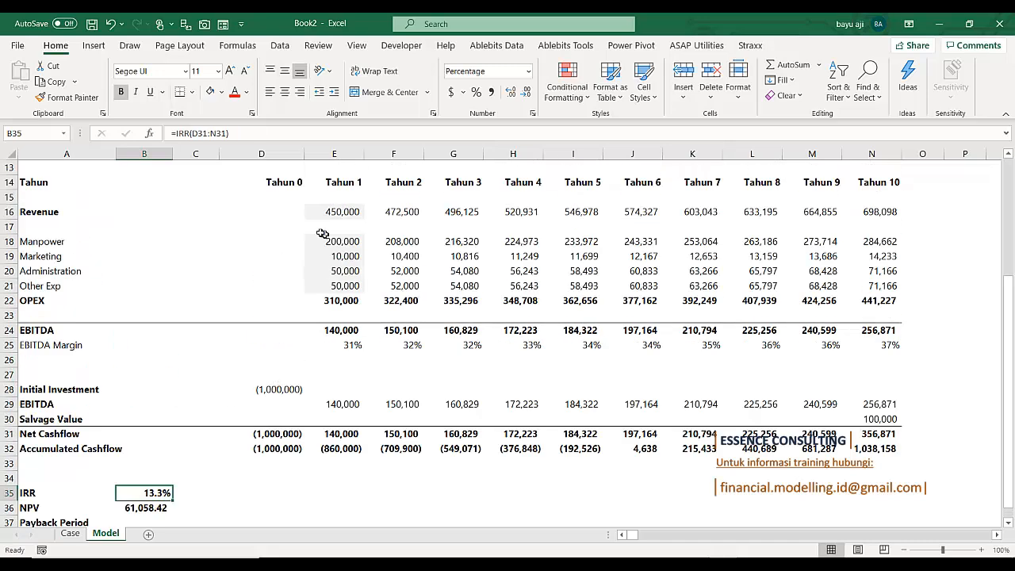
{"action": "left_click", "coordinate": [347, 185]}
{"action": "left_click", "coordinate": [401, 179]}
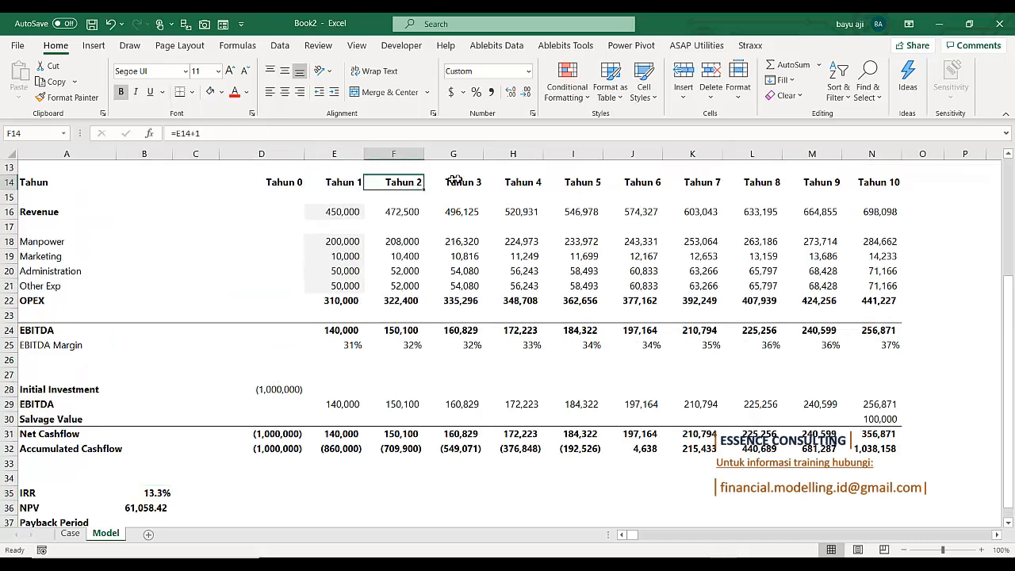
{"action": "left_click", "coordinate": [458, 177]}
{"action": "left_click", "coordinate": [521, 178]}
{"action": "left_click", "coordinate": [589, 176]}
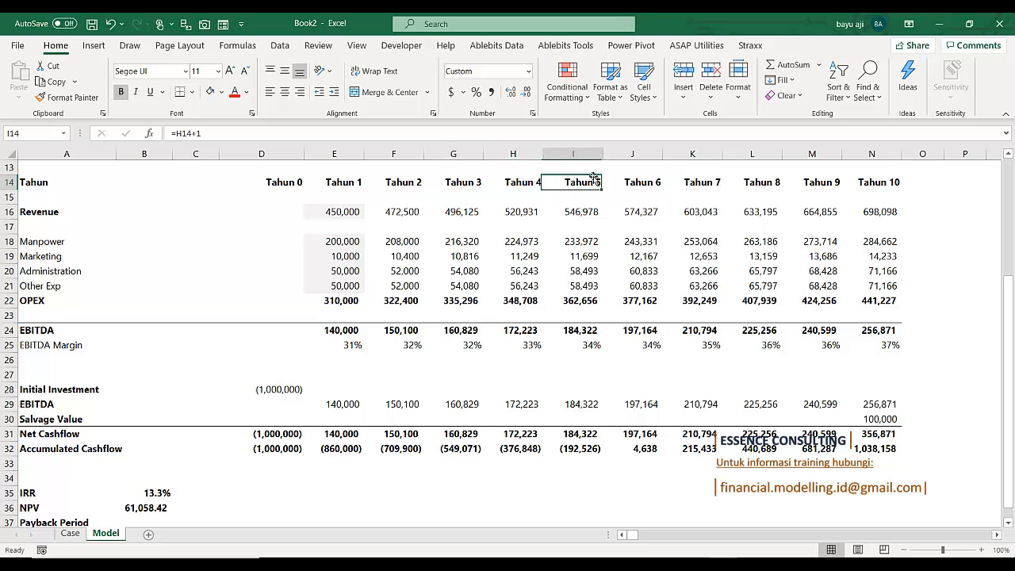
{"action": "left_click", "coordinate": [656, 178]}
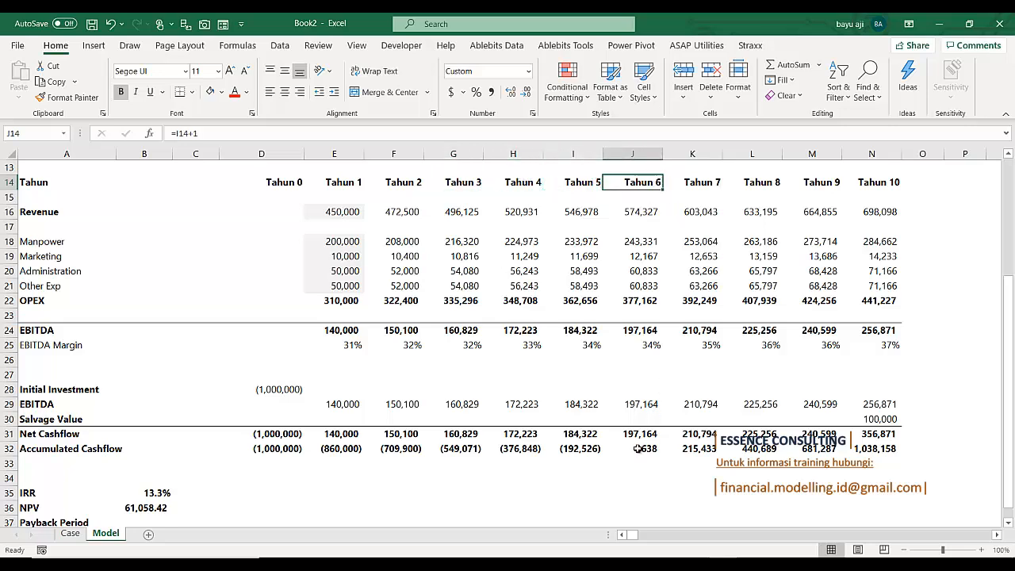
{"action": "scroll", "coordinate": [522, 335], "scroll_direction": "down", "scroll_amount": 2}
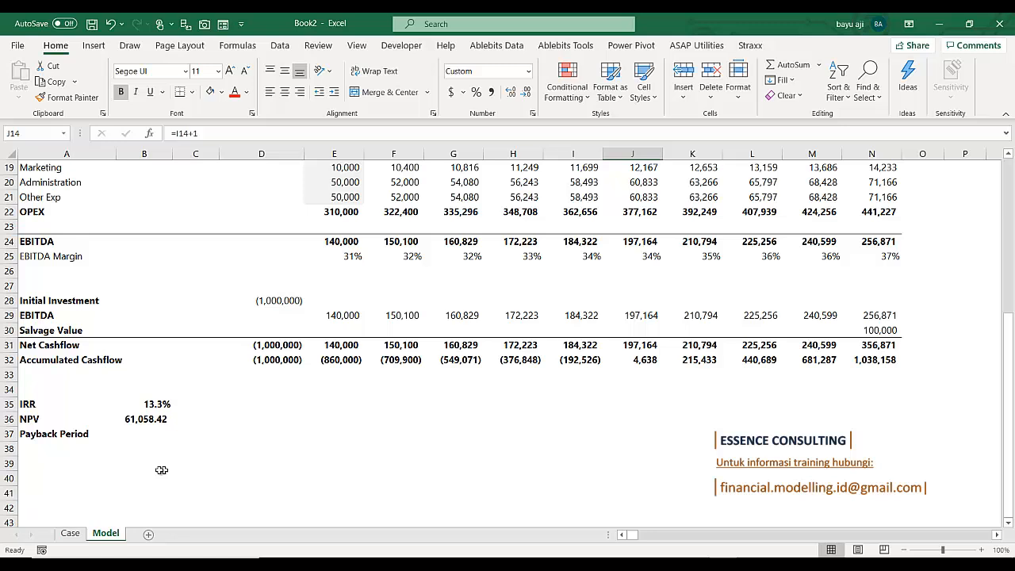
Calculate the Payback Period in B37 from the accumulated cashflows of Tahun 0 through Tahun 10 with =MATCH(0,D32:N32,1)
{"action": "left_click", "coordinate": [145, 433]}
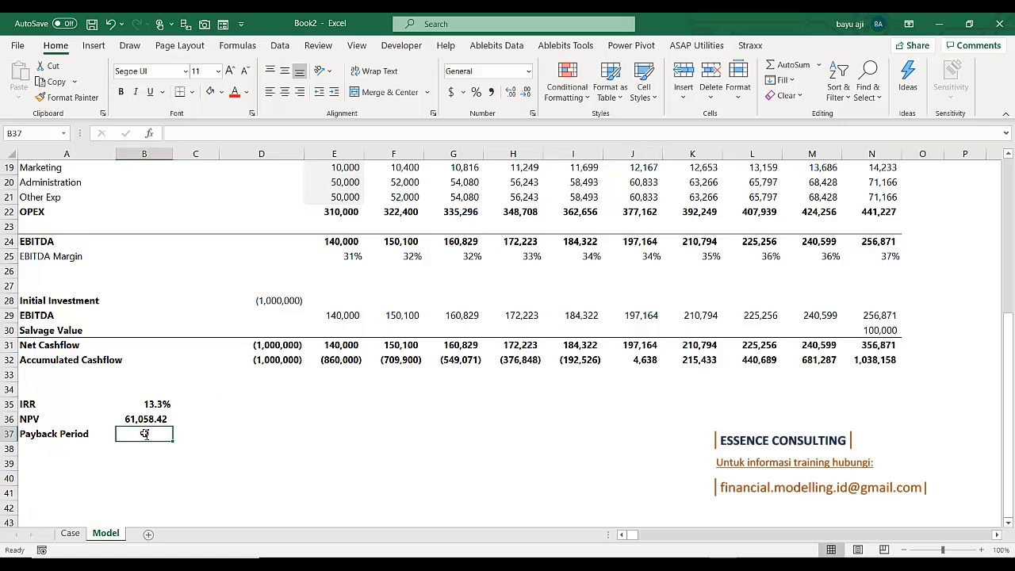
{"action": "type", "text": "=ma"}
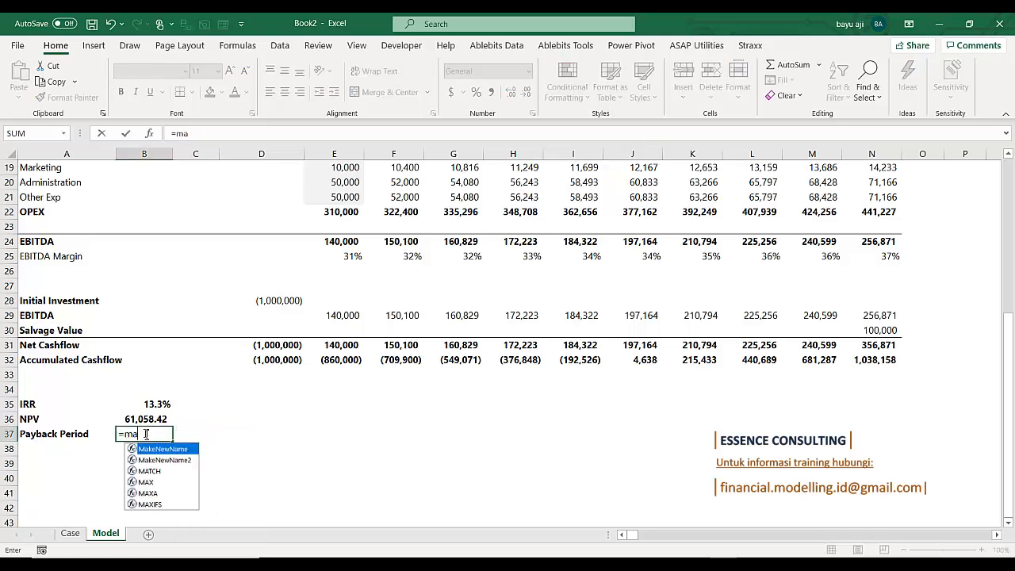
{"action": "type", "text": "t"}
{"action": "key", "text": "Tab"}
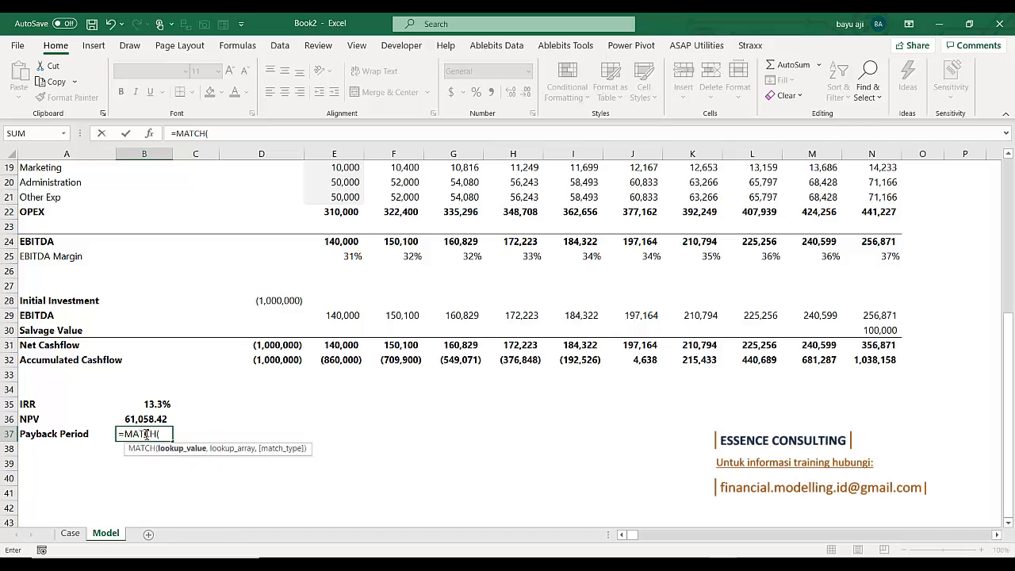
{"action": "key", "text": "Up"}
{"action": "key", "text": "Up"}
{"action": "key", "text": "Up"}
{"action": "key", "text": "Up"}
{"action": "key", "text": "Up"}
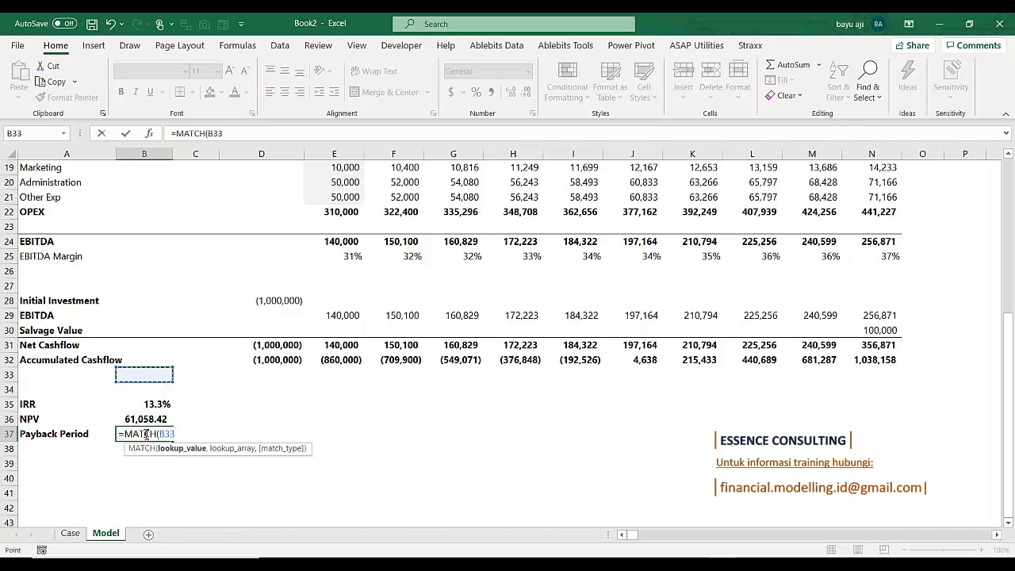
{"action": "key", "text": "BackSpace"}
{"action": "key", "text": "BackSpace"}
{"action": "key", "text": "BackSpace"}
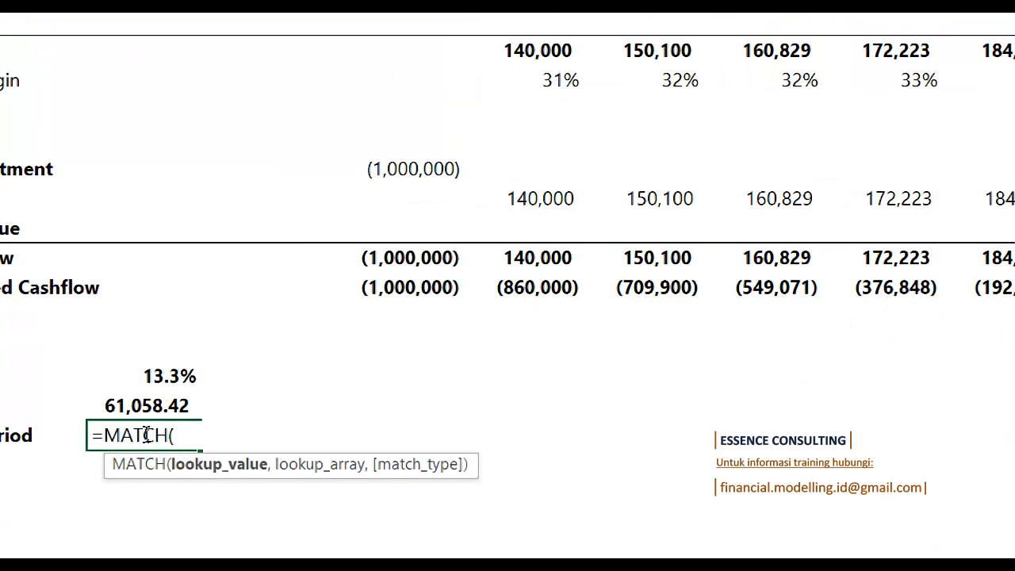
{"action": "type", "text": "0,"}
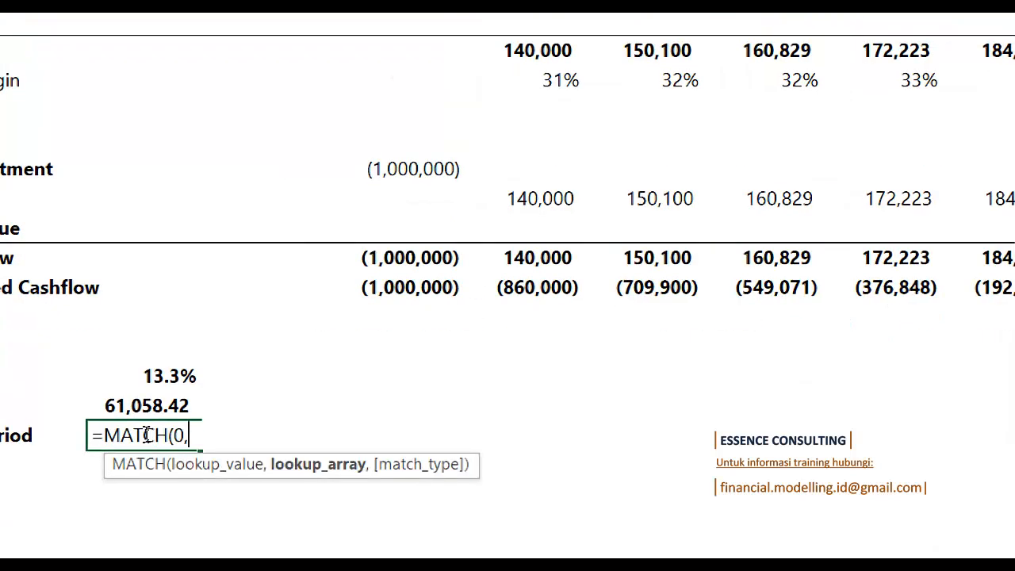
{"action": "key", "text": "Up"}
{"action": "key", "text": "Up"}
{"action": "key", "text": "Up"}
{"action": "key", "text": "Up"}
{"action": "key", "text": "Up"}
{"action": "key", "text": "Up"}
{"action": "key", "text": "Right"}
{"action": "key", "text": "Right"}
{"action": "key", "text": "Right"}
{"action": "key", "text": "Down"}
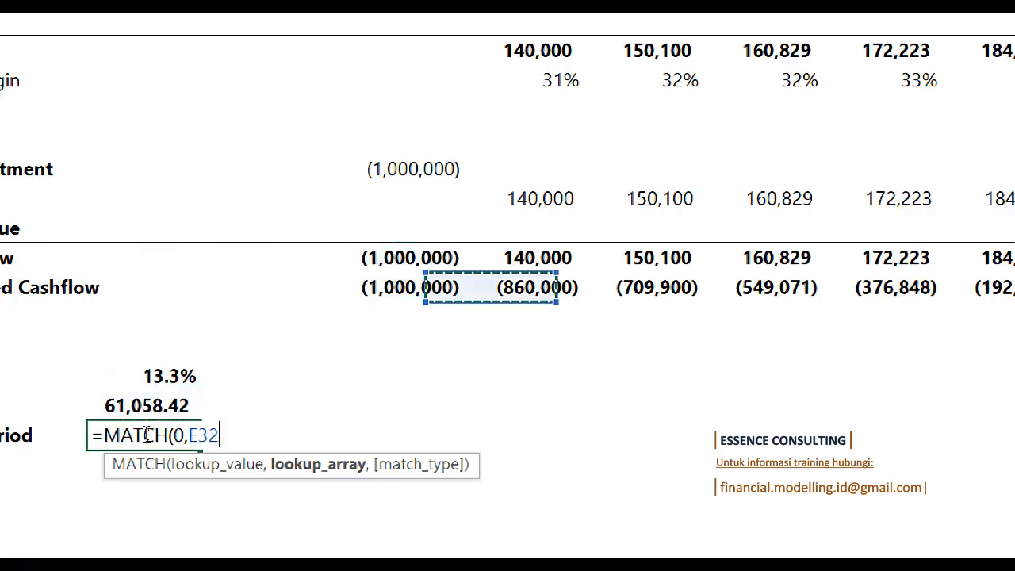
{"action": "key", "text": "Left"}
{"action": "key", "text": "ctrl+shift+Right"}
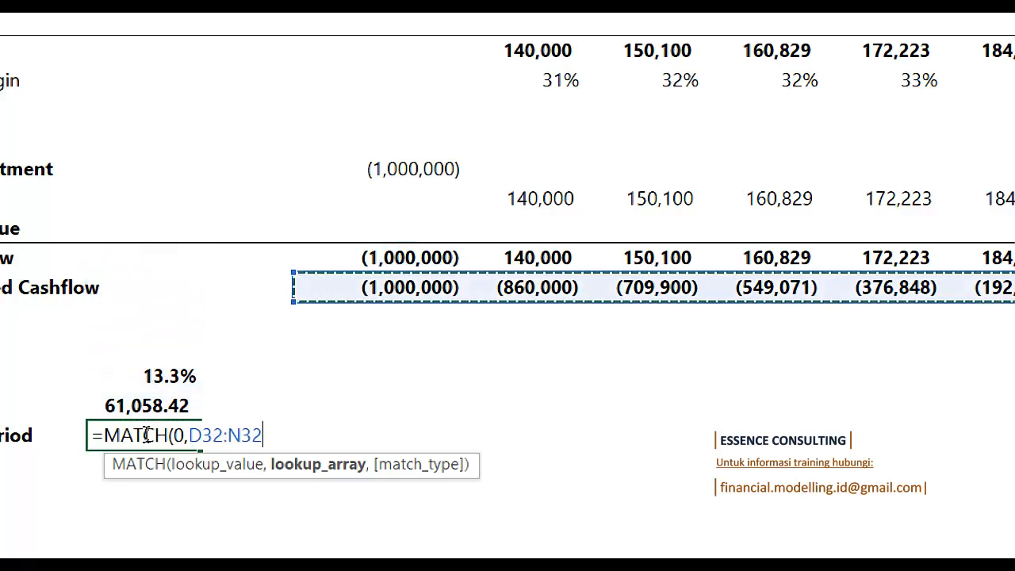
{"action": "type", "text": ","}
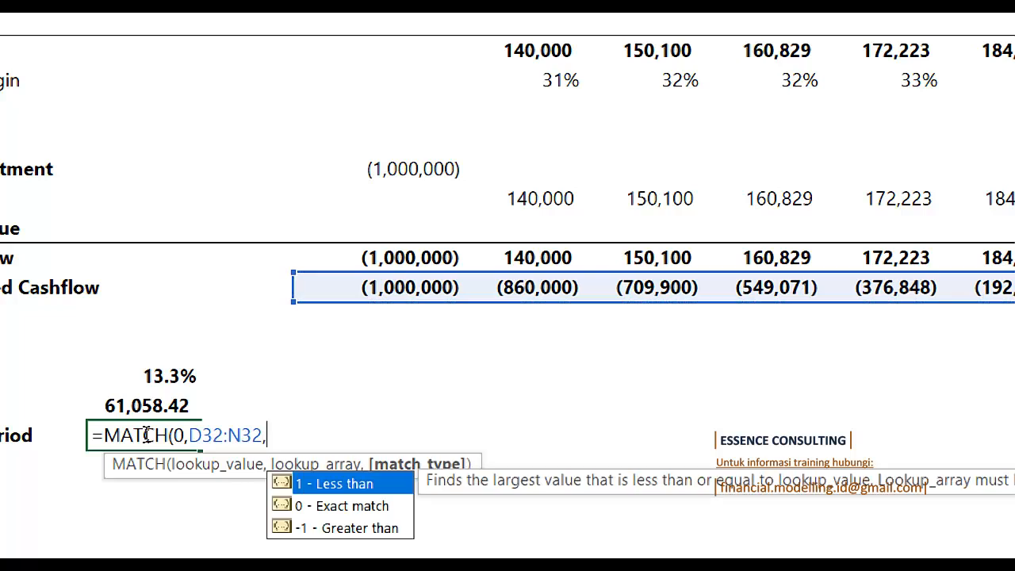
{"action": "type", "text": "1)"}
{"action": "key", "text": "Return"}
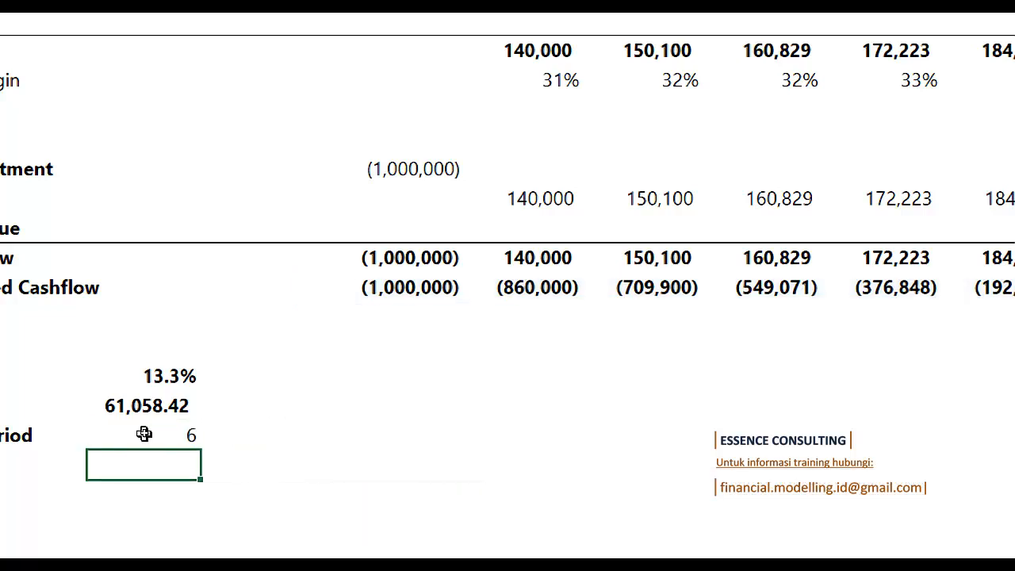
Make the Payback Period result in B37 bold and give it the custom number format 0 "tahun"
{"action": "left_click", "coordinate": [144, 434]}
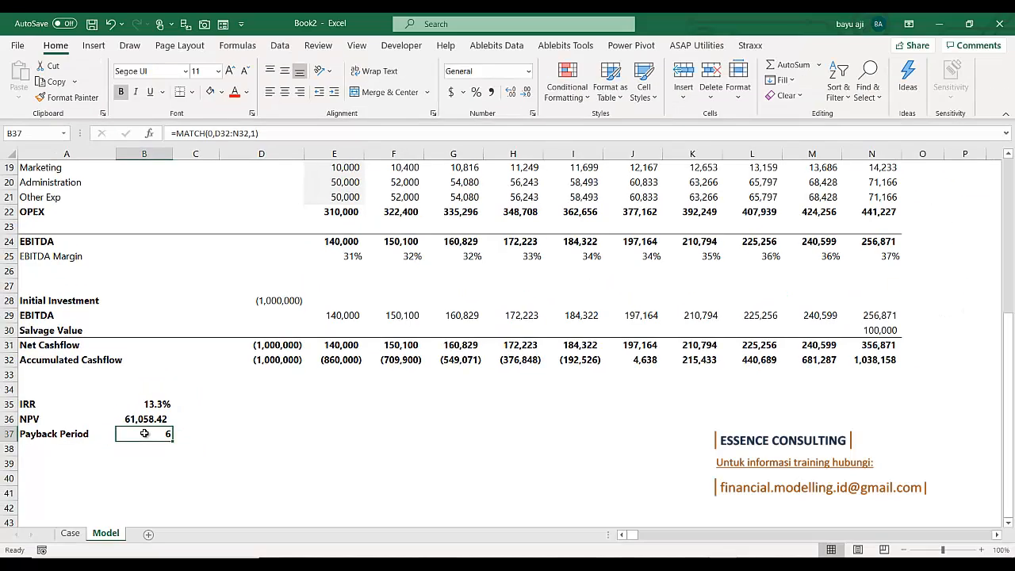
{"action": "key", "text": "Up"}
{"action": "key", "text": "Up"}
{"action": "left_click", "coordinate": [145, 433]}
{"action": "key", "text": "ctrl+1"}
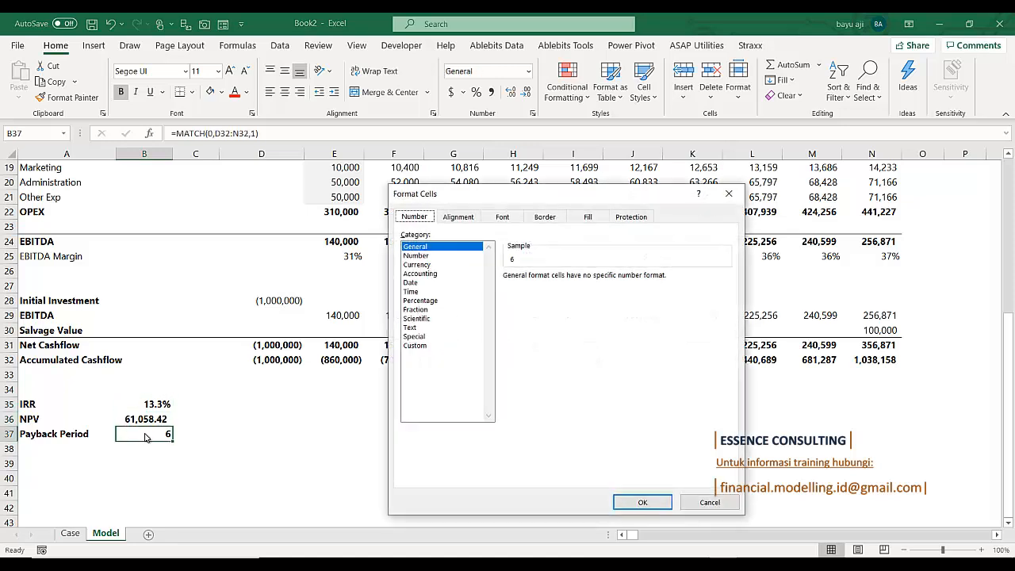
{"action": "left_click", "coordinate": [418, 346]}
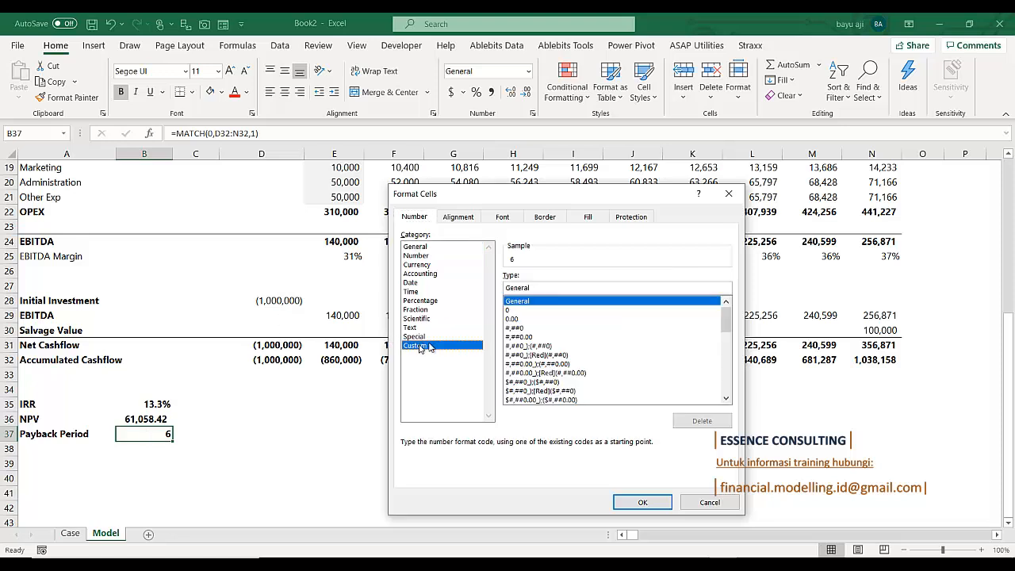
{"action": "left_click", "coordinate": [529, 311]}
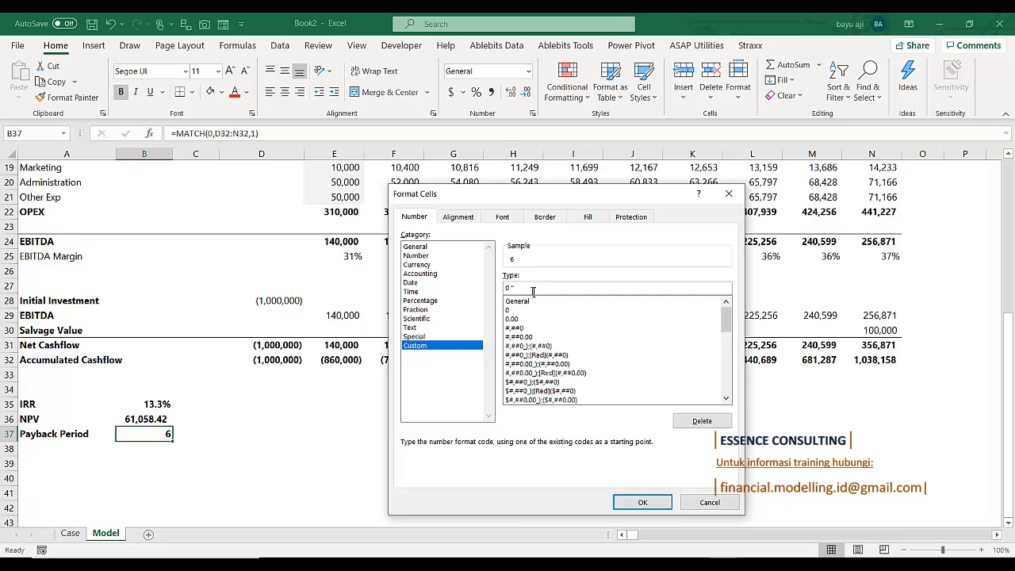
{"action": "type", "text": "\"tahu"}
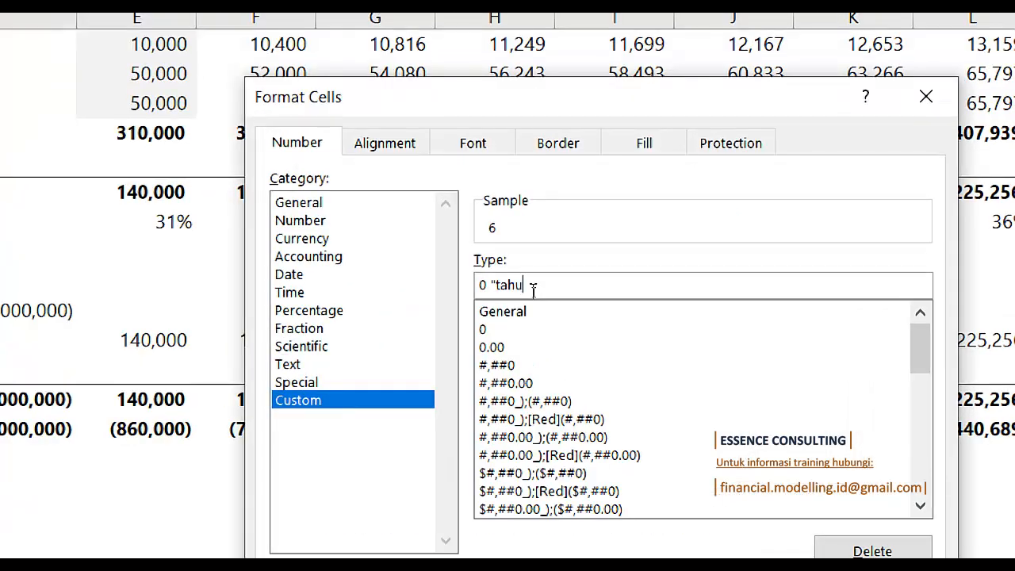
{"action": "type", "text": "n\""}
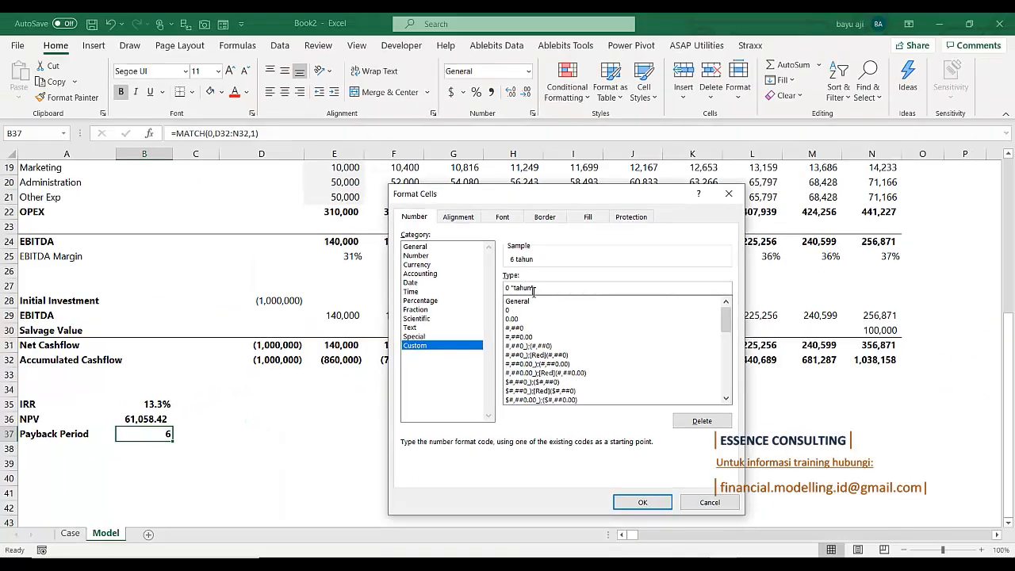
{"action": "key", "text": "Return"}
Shade the IRR, NPV and Payback Period block A35:B37 light grey
{"action": "key", "text": "Up"}
{"action": "key", "text": "Left"}
{"action": "key", "text": "Up"}
{"action": "key", "text": "shift+Down"}
{"action": "key", "text": "shift+Down"}
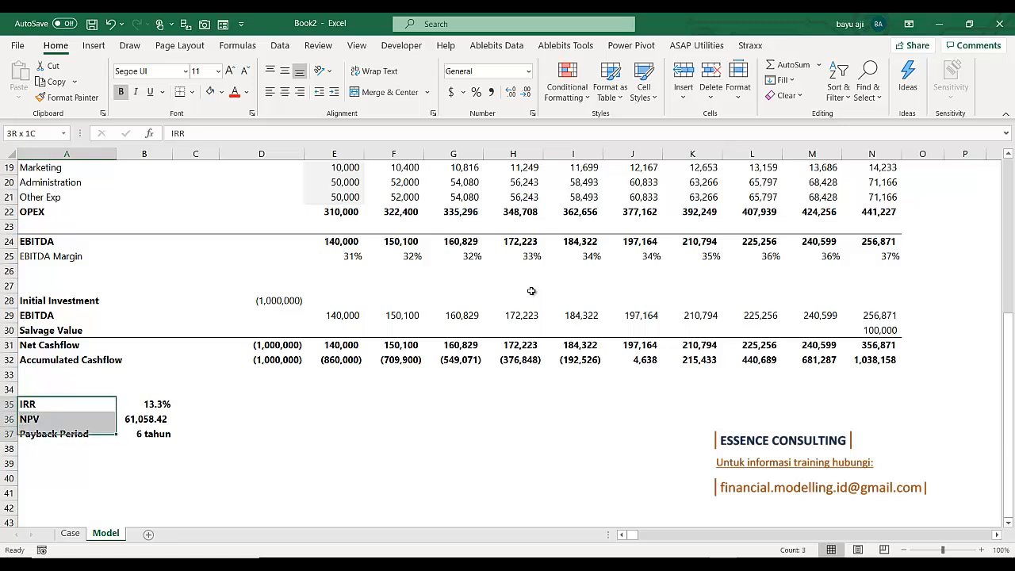
{"action": "key", "text": "shift+Right"}
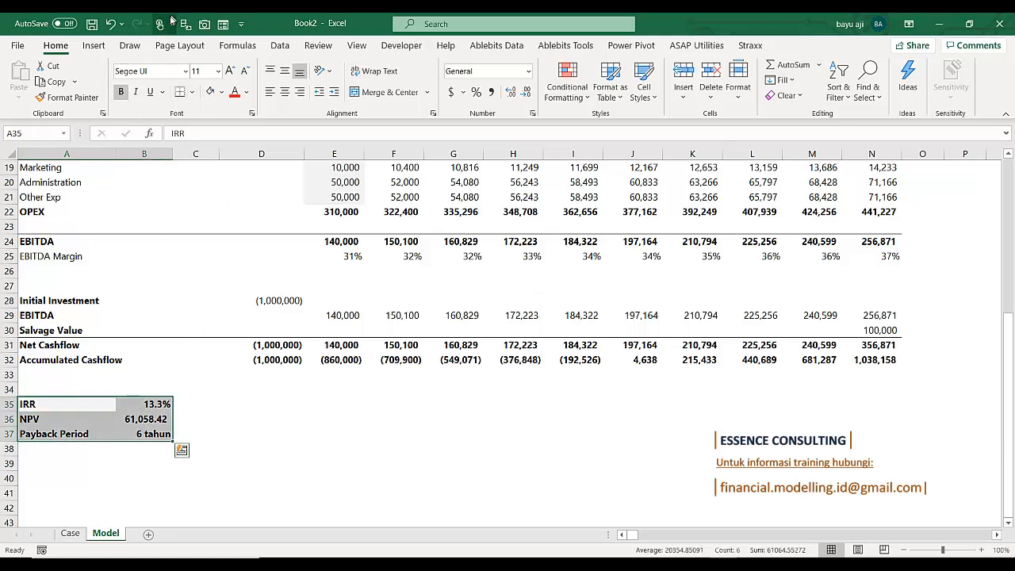
{"action": "left_click", "coordinate": [186, 405]}
Review the IRR, NPV and Payback Period results against the requested items in H3 through H6, ending at Return on Investment
{"action": "left_click_drag", "start_coordinate": [45, 403], "coordinate": [146, 418]}
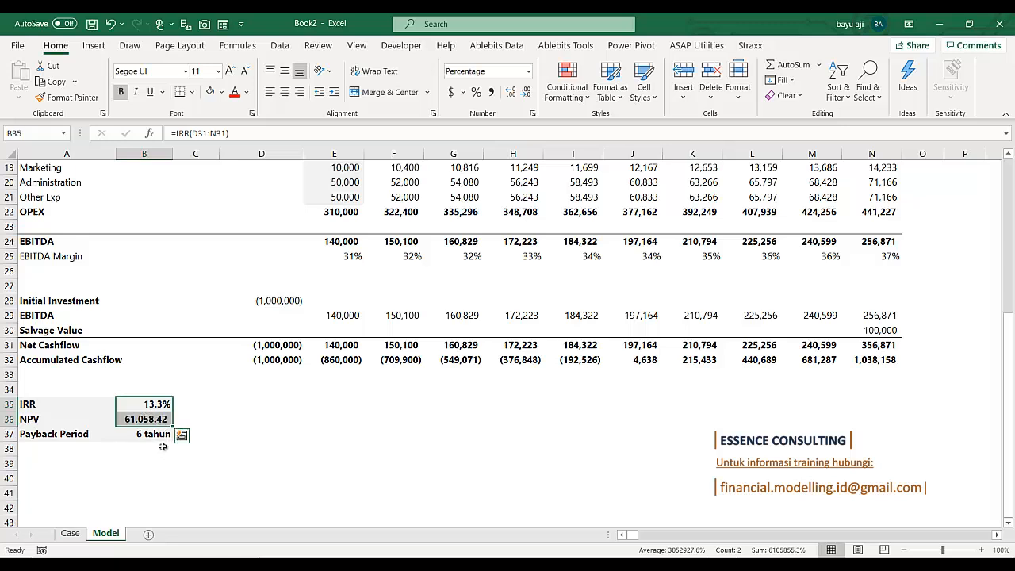
{"action": "left_click", "coordinate": [161, 435]}
{"action": "left_click_drag", "start_coordinate": [36, 404], "coordinate": [154, 433]}
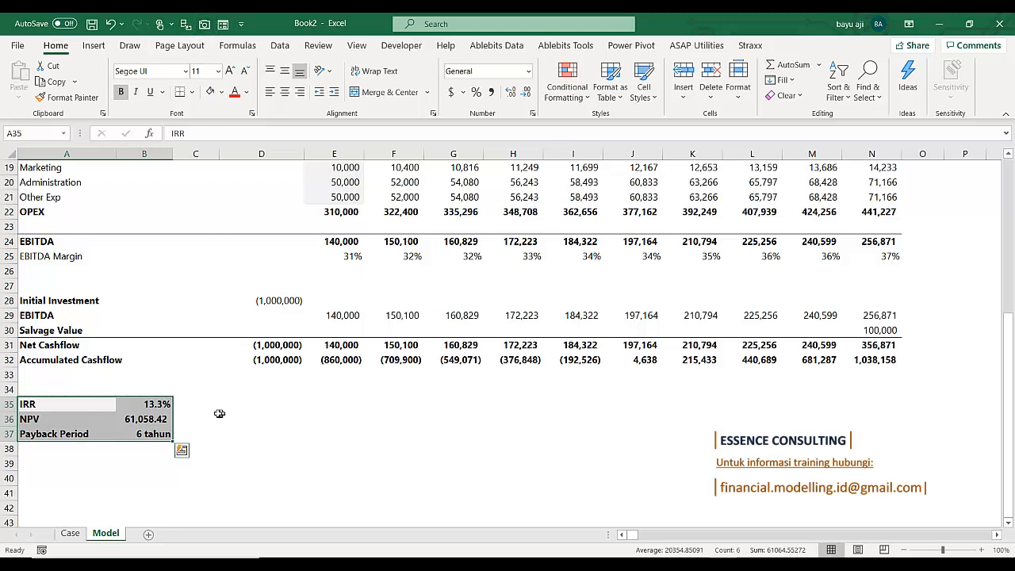
{"action": "scroll", "coordinate": [213, 419], "scroll_direction": "up", "scroll_amount": 6}
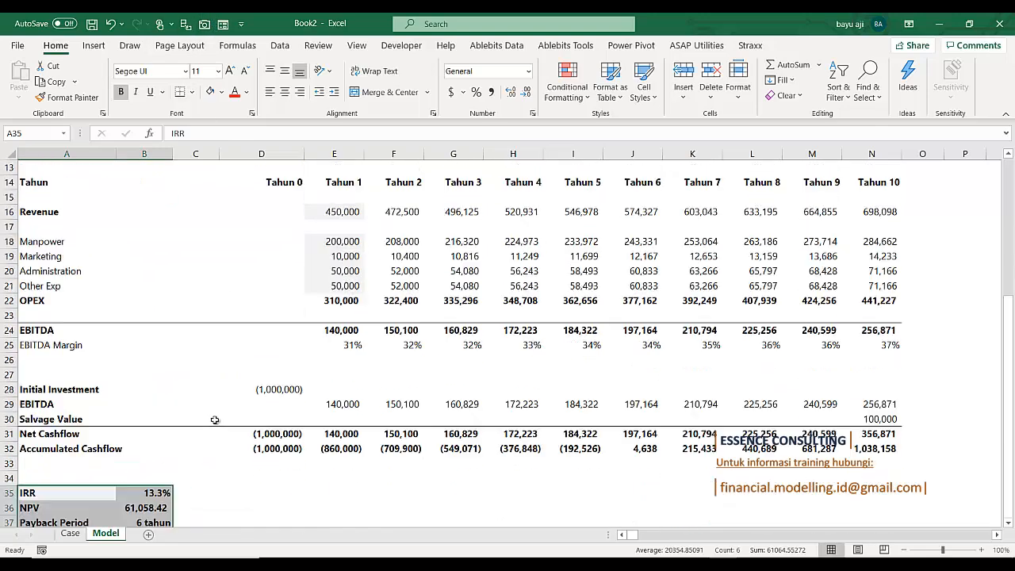
{"action": "scroll", "coordinate": [215, 420], "scroll_direction": "up", "scroll_amount": 1}
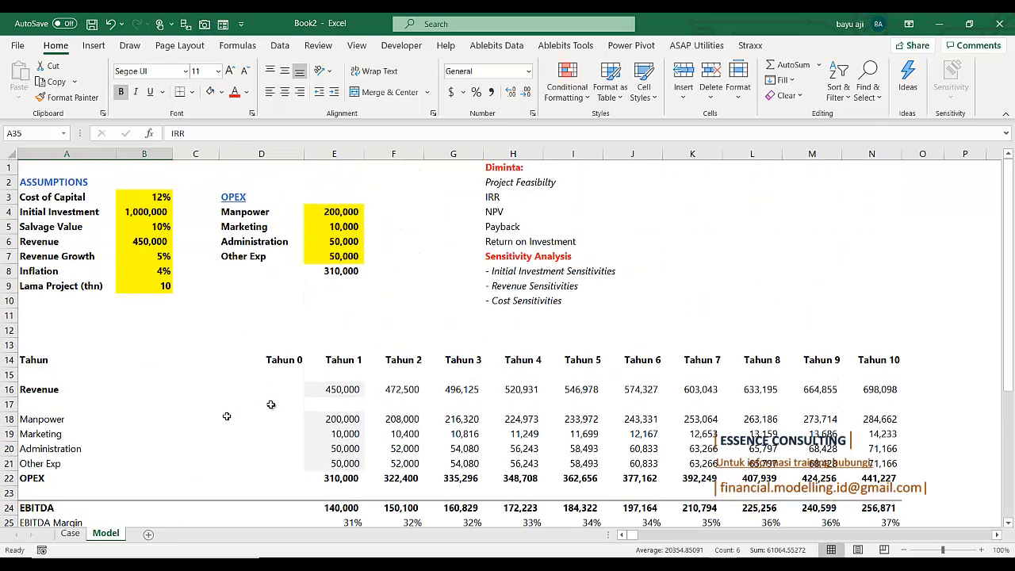
{"action": "left_click", "coordinate": [511, 195]}
{"action": "left_click", "coordinate": [512, 211]}
{"action": "left_click", "coordinate": [514, 228]}
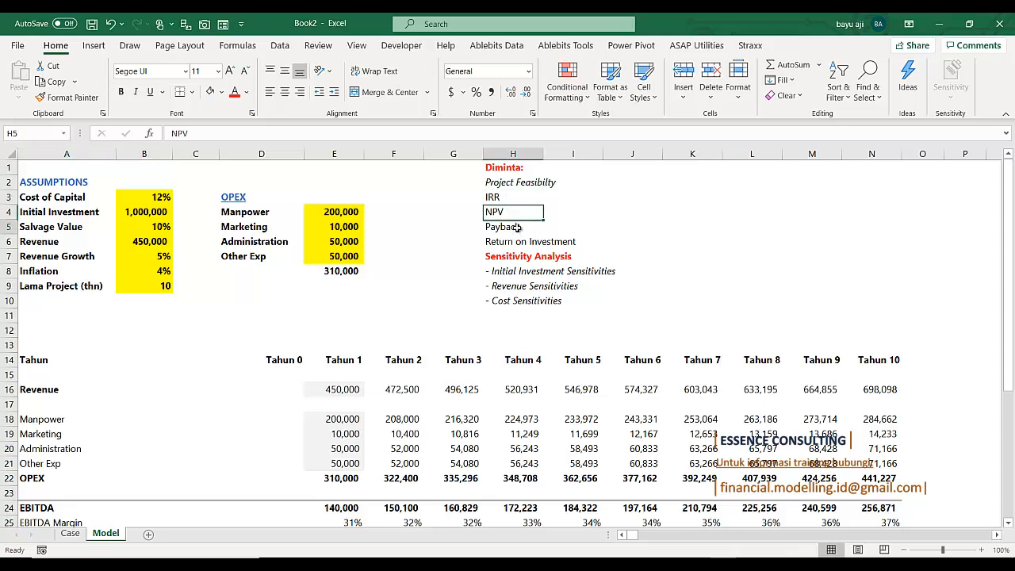
{"action": "left_click", "coordinate": [518, 242]}
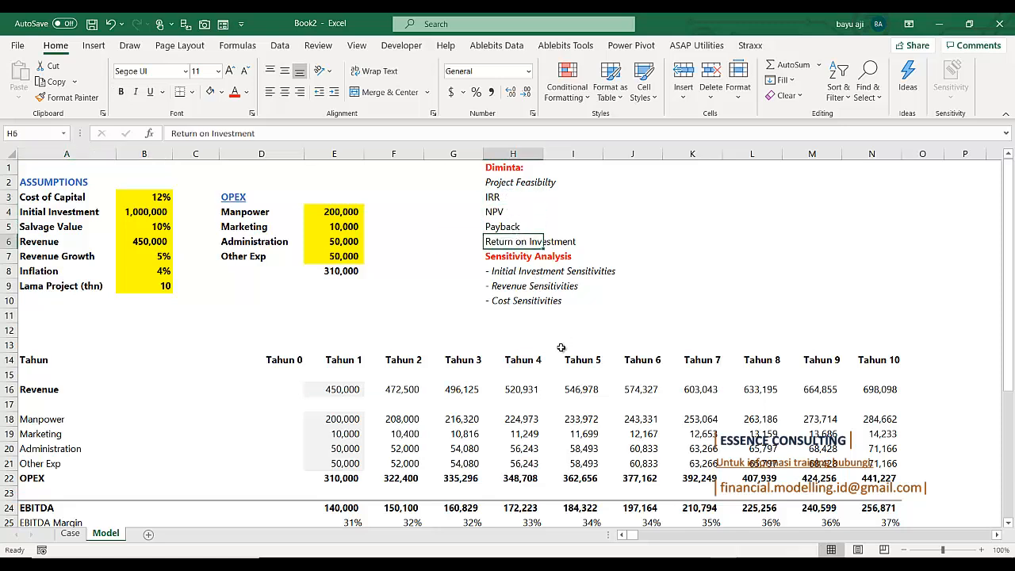
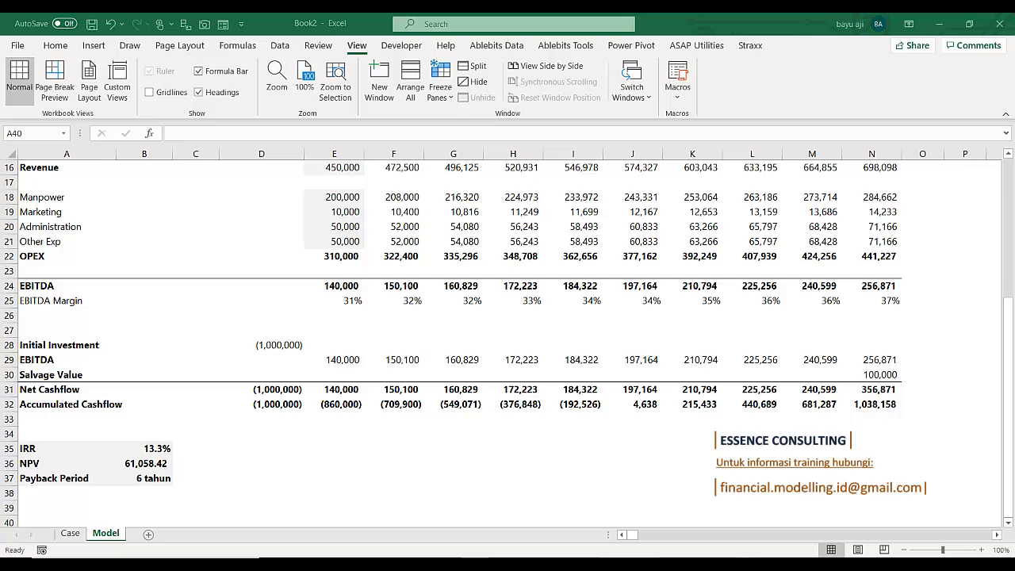
Add the bold heading "Cost of Investment" in A40 below the IRR, NPV and Payback Period block
{"action": "scroll", "coordinate": [156, 507], "scroll_direction": "down", "scroll_amount": 2}
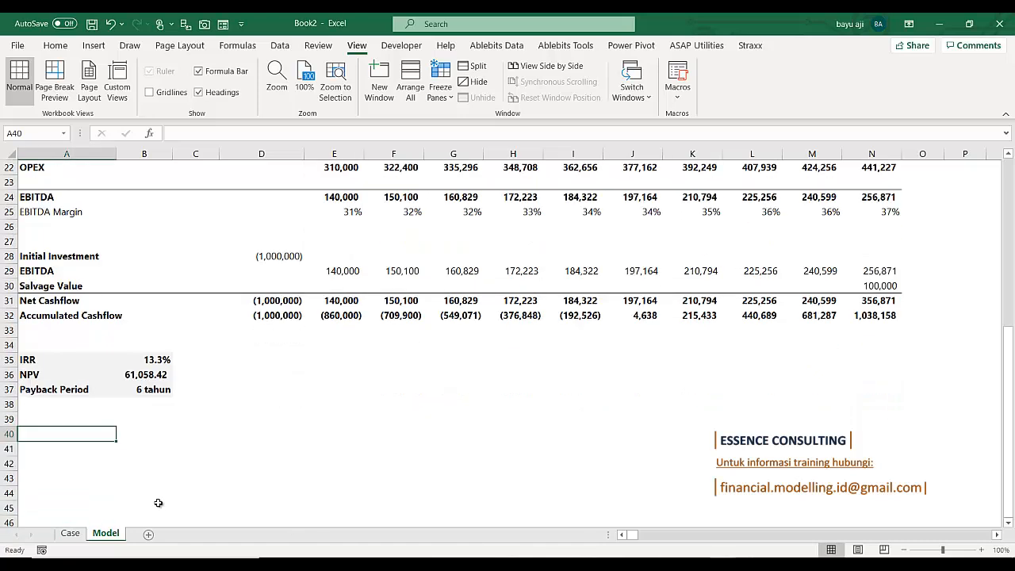
{"action": "type", "text": "I"}
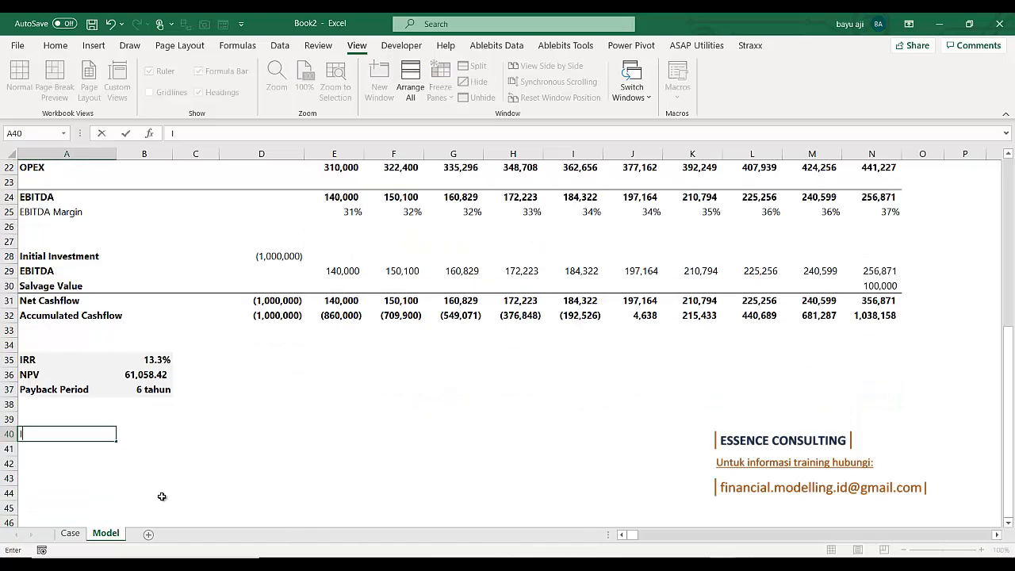
{"action": "key", "text": "Escape"}
{"action": "type", "text": "R"}
{"action": "key", "text": "BackSpace"}
{"action": "key", "text": "BackSpace"}
{"action": "key", "text": "BackSpace"}
{"action": "type", "text": "Cost of Investment"}
{"action": "key", "text": "ctrl+Return"}
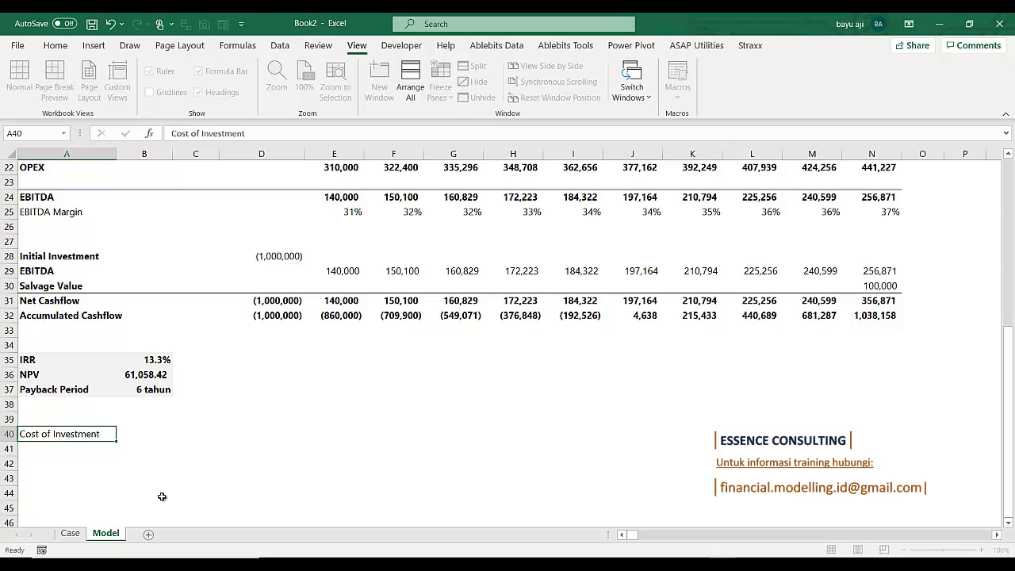
{"action": "key", "text": "ctrl+b"}
Link A41 to the existing Initial Investment label to name the first line under Cost of Investment
{"action": "key", "text": "Down"}
{"action": "key", "text": "Up"}
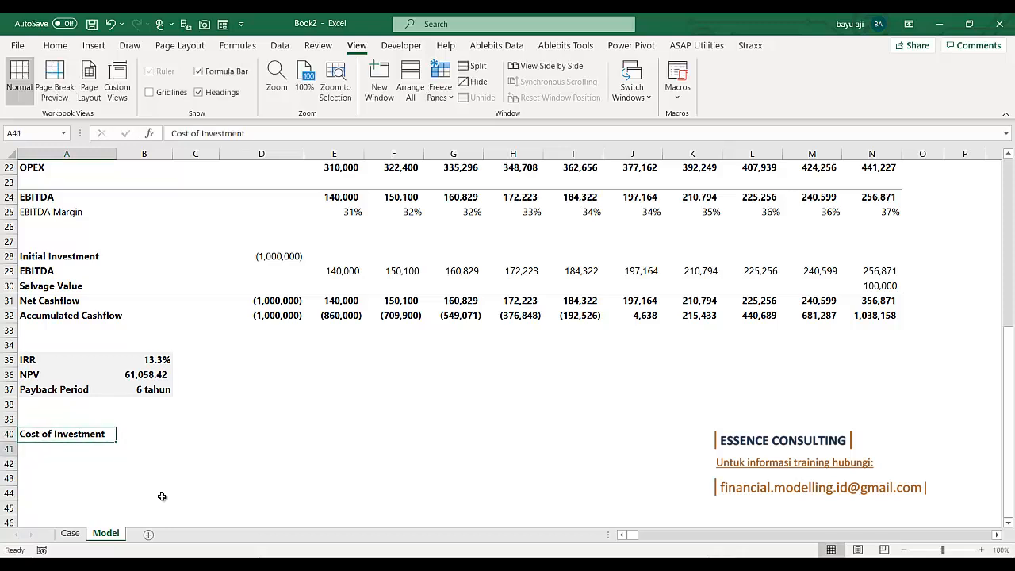
{"action": "key", "text": "Down"}
{"action": "key", "text": "Up"}
{"action": "key", "text": "Down"}
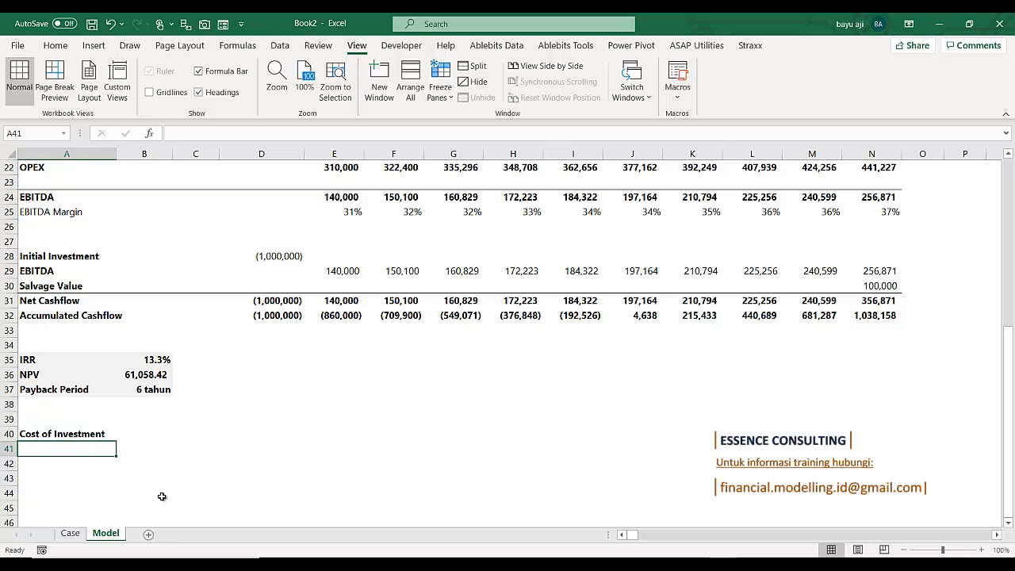
{"action": "type", "text": "="}
{"action": "key", "text": "Up"}
{"action": "key", "text": "Up"}
{"action": "key", "text": "Up"}
{"action": "key", "text": "Up"}
{"action": "key", "text": "Up"}
{"action": "key", "text": "Up"}
{"action": "key", "text": "Up"}
{"action": "key", "text": "Up"}
{"action": "key", "text": "Up"}
{"action": "key", "text": "Up"}
{"action": "key", "text": "Up"}
{"action": "key", "text": "Up"}
{"action": "key", "text": "Up"}
{"action": "key", "text": "Up"}
{"action": "key", "text": "Up"}
{"action": "key", "text": "Up"}
{"action": "key", "text": "Up"}
{"action": "key", "text": "Up"}
{"action": "key", "text": "Up"}
{"action": "key", "text": "Up"}
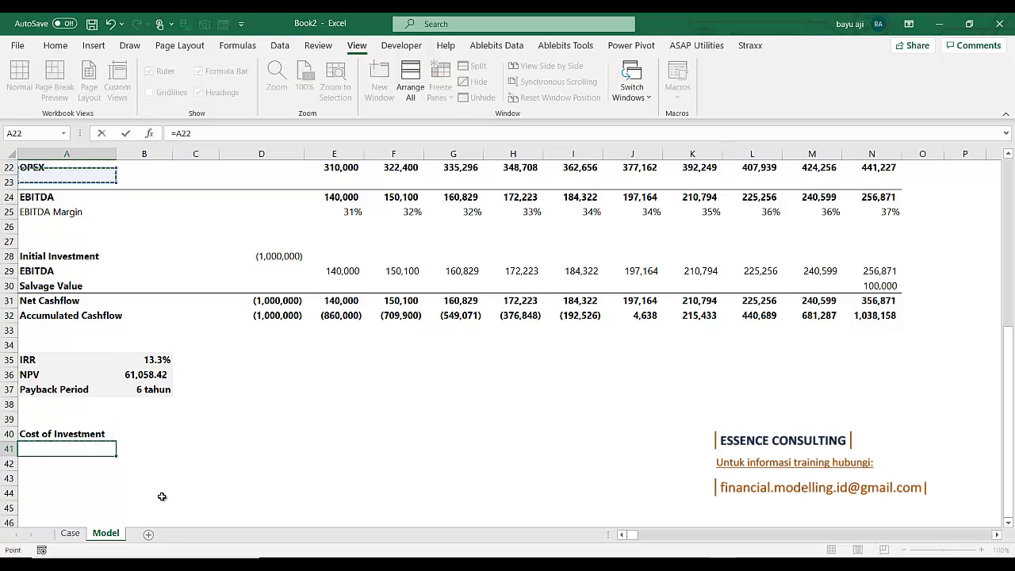
{"action": "key", "text": "Down"}
{"action": "key", "text": "Tab"}
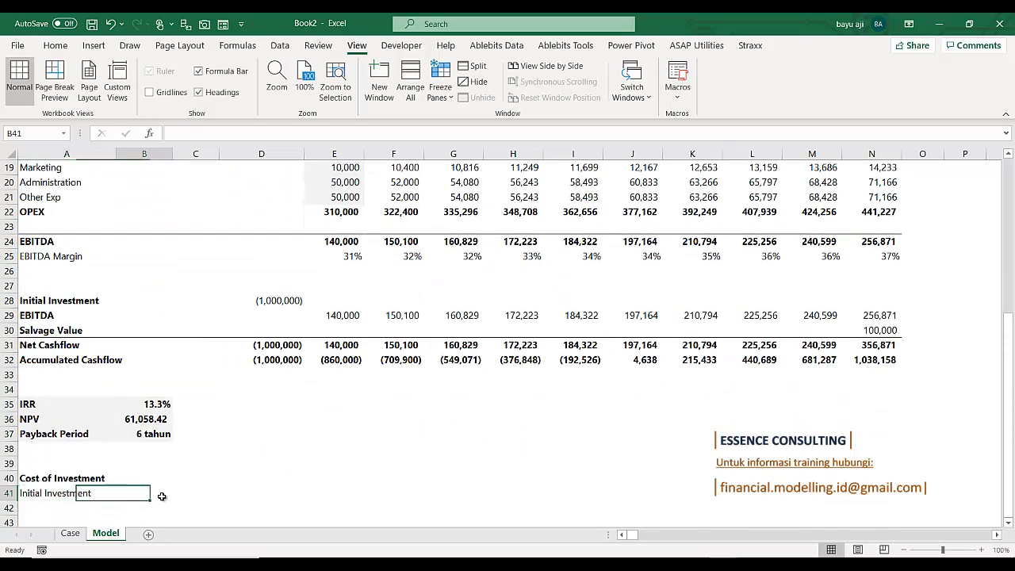
Bring the initial investment into the Tahun 0 column in D41 as a positive amount with =-D28
{"action": "key", "text": "Right"}
{"action": "key", "text": "Right"}
{"action": "type", "text": "="}
{"action": "key", "text": "Up"}
{"action": "key", "text": "Up"}
{"action": "key", "text": "Up"}
{"action": "key", "text": "Up"}
{"action": "key", "text": "Up"}
{"action": "key", "text": "Up"}
{"action": "key", "text": "Up"}
{"action": "key", "text": "Up"}
{"action": "key", "text": "Up"}
{"action": "key", "text": "Up"}
{"action": "key", "text": "Up"}
{"action": "key", "text": "Up"}
{"action": "key", "text": "Up"}
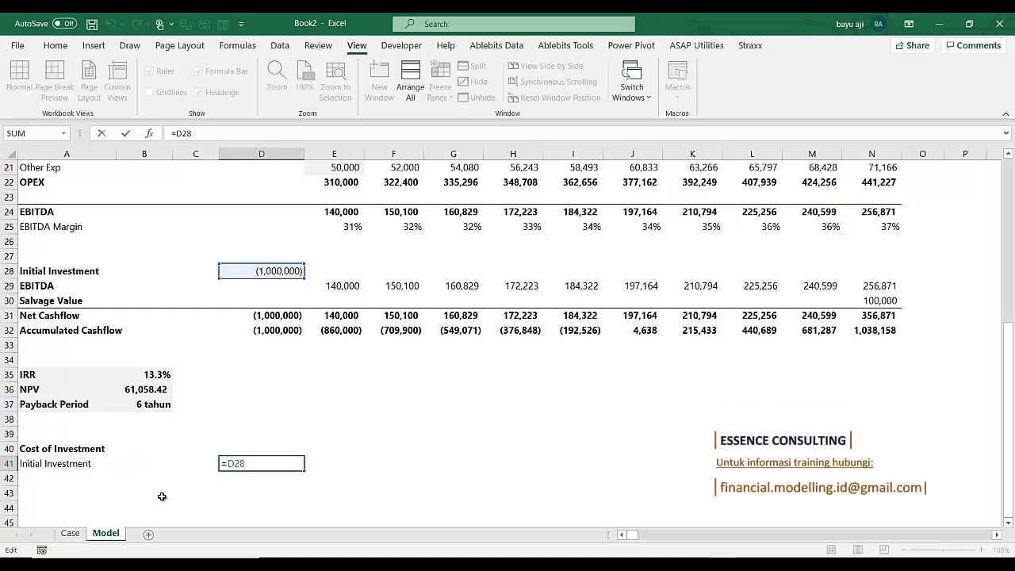
{"action": "type", "text": "-"}
{"action": "key", "text": "Return"}
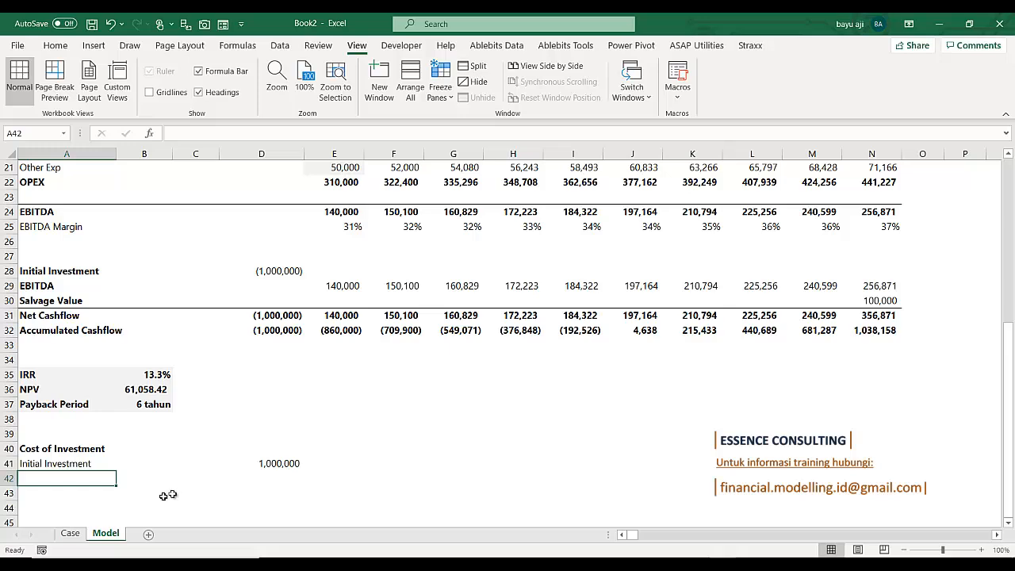
Copy the Manpower, Marketing, Administration and Other Exp labels from A18:A21 and paste them as links into A42:A45
{"action": "scroll", "coordinate": [47, 343], "scroll_direction": "up", "scroll_amount": 3}
{"action": "left_click_drag", "start_coordinate": [46, 256], "coordinate": [40, 301]}
{"action": "key", "text": "ctrl+c"}
{"action": "scroll", "coordinate": [69, 361], "scroll_direction": "down", "scroll_amount": 4}
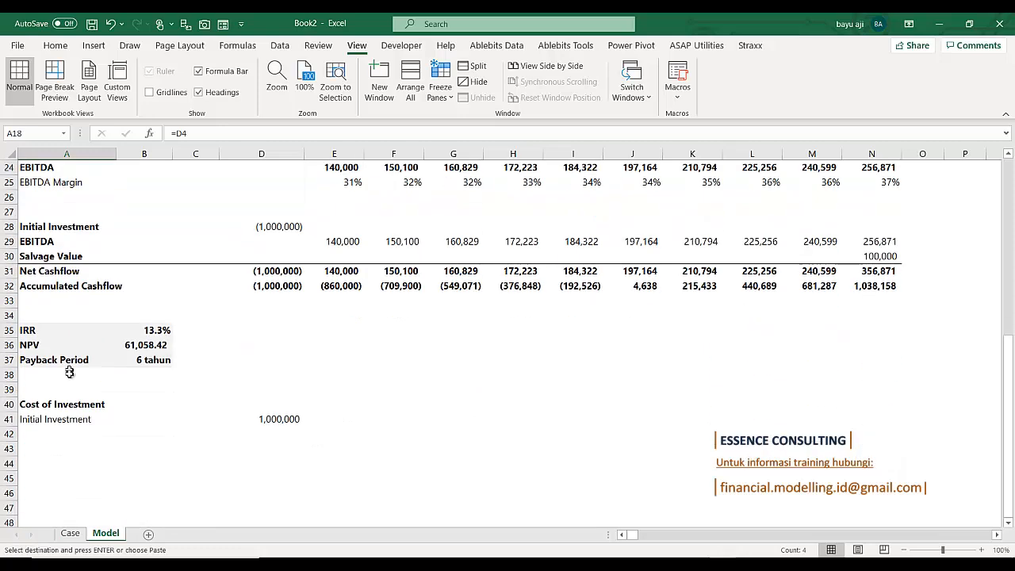
{"action": "right_click", "coordinate": [50, 440]}
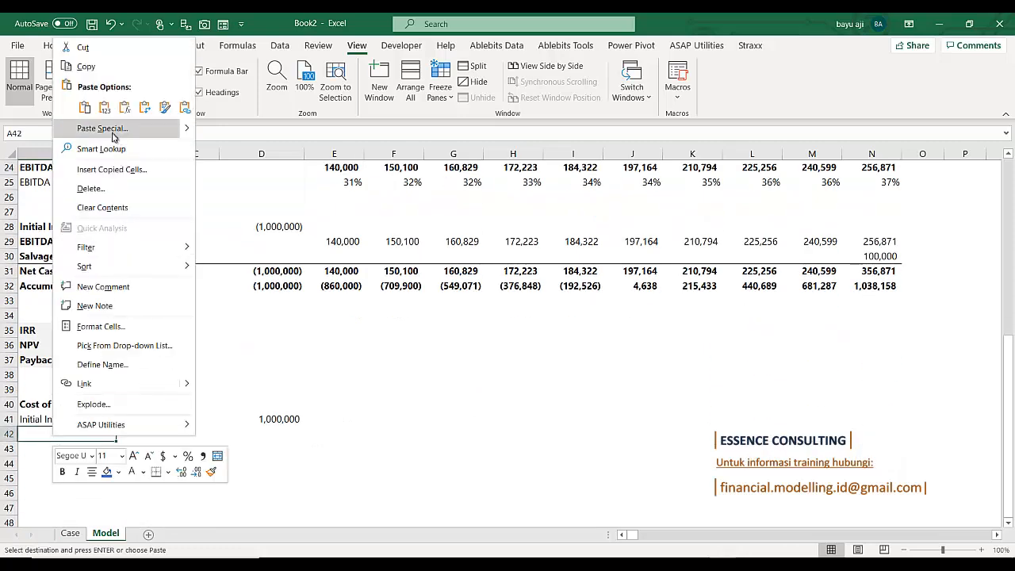
{"action": "left_click", "coordinate": [112, 131]}
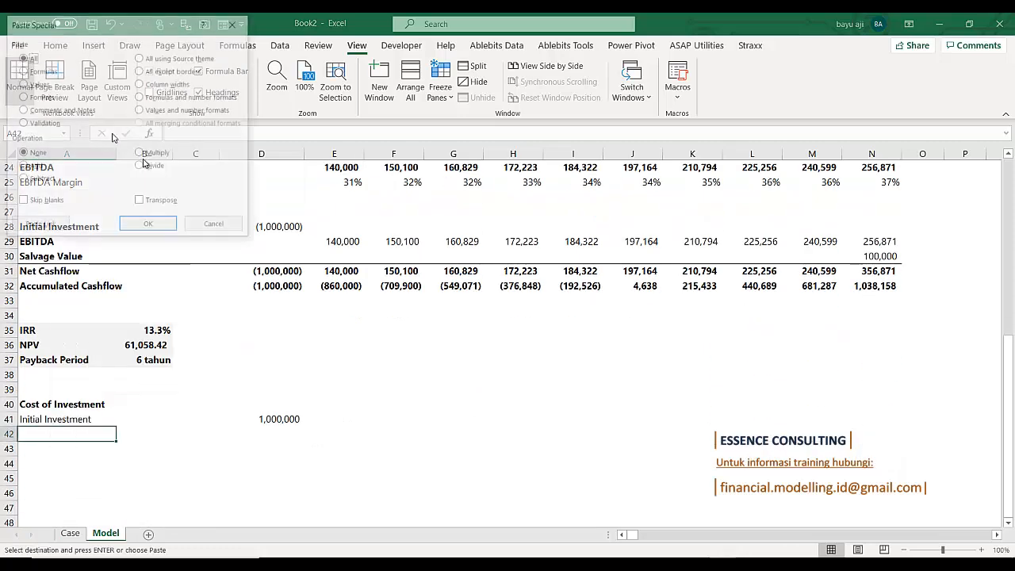
{"action": "left_click", "coordinate": [38, 228]}
Link E42:E45 to the Tahun 1 Manpower, Marketing, Administration and Other Exp amounts, starting with =E18
{"action": "left_click_drag", "start_coordinate": [315, 436], "coordinate": [316, 479]}
{"action": "type", "text": "="}
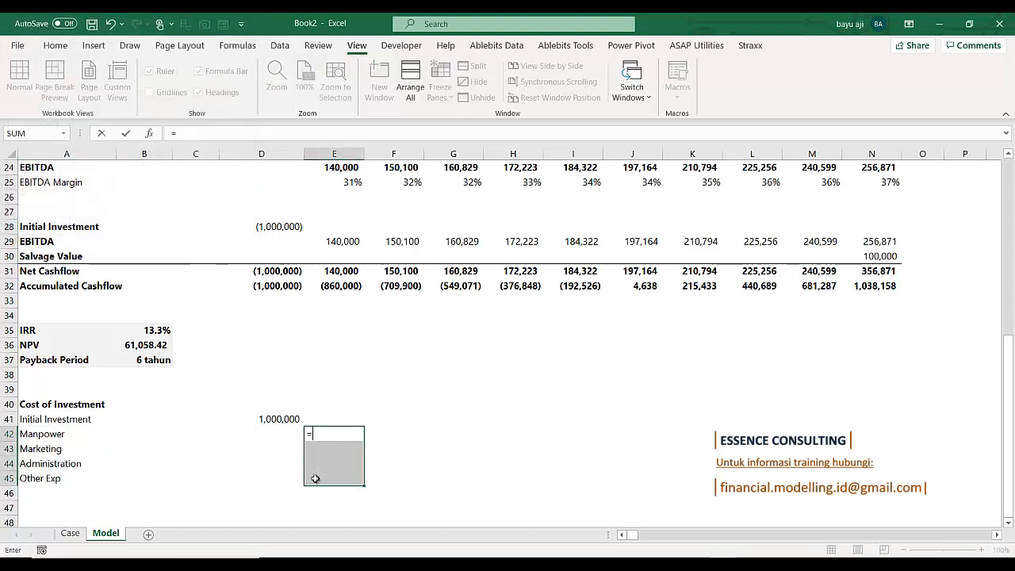
{"action": "key", "text": "Up"}
{"action": "key", "text": "Up"}
{"action": "key", "text": "Up"}
{"action": "key", "text": "Up"}
{"action": "key", "text": "Up"}
{"action": "key", "text": "Up"}
{"action": "key", "text": "Up"}
{"action": "key", "text": "Up"}
{"action": "key", "text": "Up"}
{"action": "key", "text": "Up"}
{"action": "key", "text": "Up"}
{"action": "key", "text": "Up"}
{"action": "key", "text": "Up"}
{"action": "key", "text": "Up"}
{"action": "key", "text": "Up"}
{"action": "key", "text": "Up"}
{"action": "key", "text": "Up"}
{"action": "key", "text": "Up"}
{"action": "key", "text": "Up"}
{"action": "key", "text": "Up"}
{"action": "key", "text": "Up"}
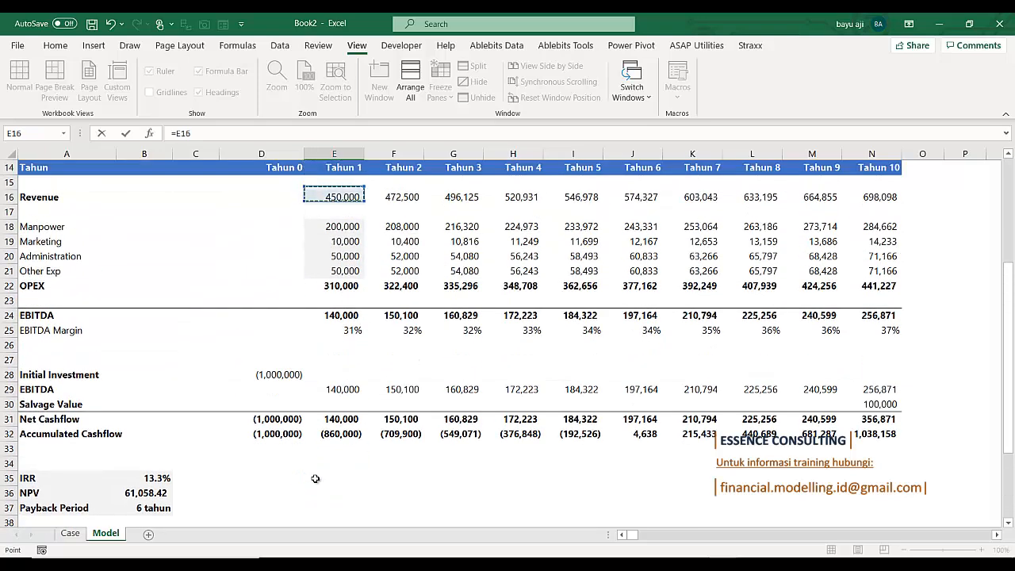
{"action": "key", "text": "ctrl+Return"}
Fill the expense links in E42:E45 across through Tahun 10 in column N
{"action": "left_click", "coordinate": [315, 478]}
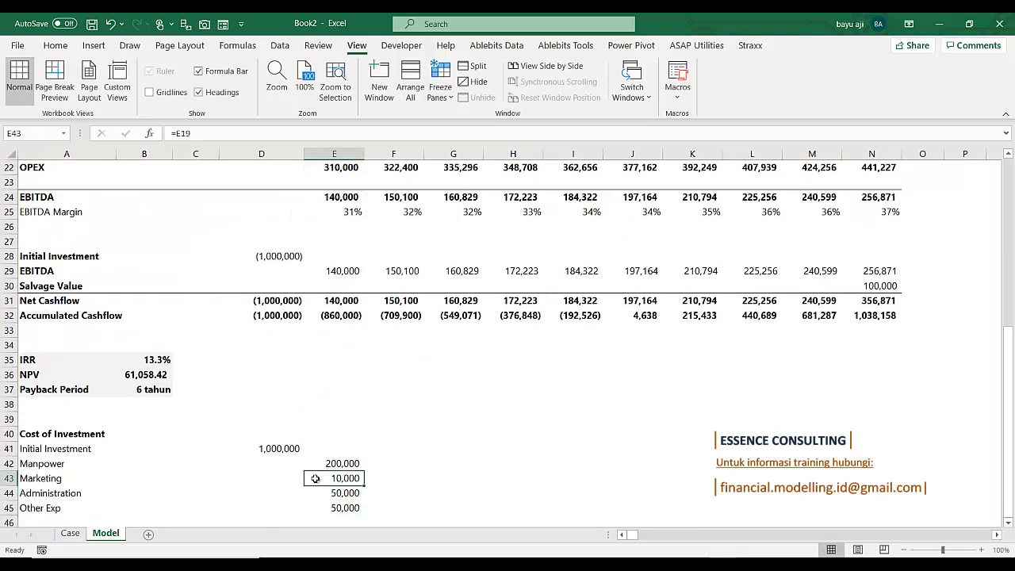
{"action": "key", "text": "shift+Down"}
{"action": "key", "text": "Up"}
{"action": "key", "text": "shift+Down"}
{"action": "key", "text": "shift+Down"}
{"action": "key", "text": "shift+Down"}
{"action": "key", "text": "shift+Right"}
{"action": "key", "text": "shift+Right"}
{"action": "key", "text": "shift+Right"}
{"action": "key", "text": "shift+Right"}
{"action": "key", "text": "shift+Right"}
{"action": "key", "text": "shift+Right"}
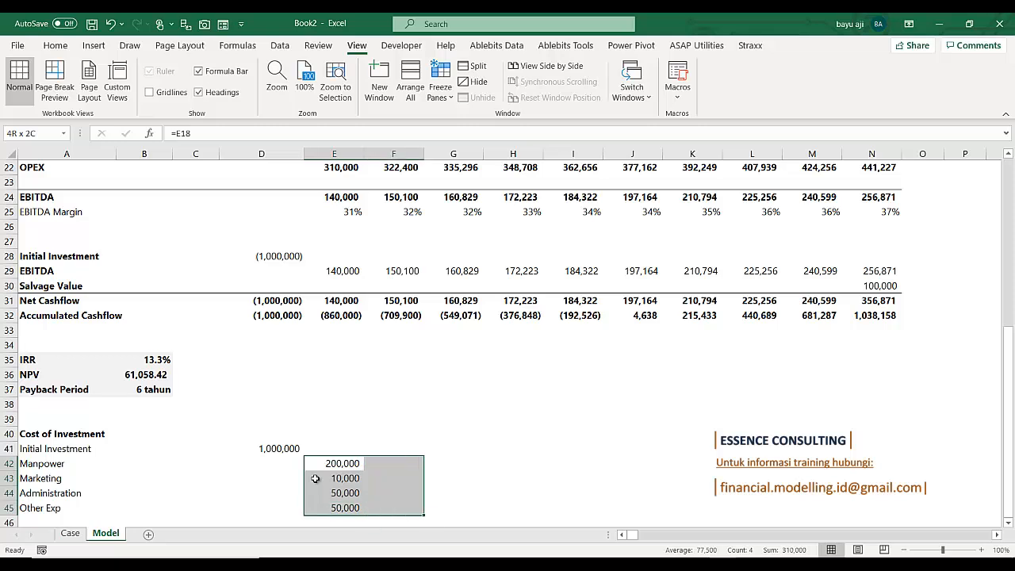
{"action": "key", "text": "shift+Right"}
{"action": "key", "text": "shift+Right"}
{"action": "key", "text": "shift+Right"}
{"action": "key", "text": "ctrl+r"}
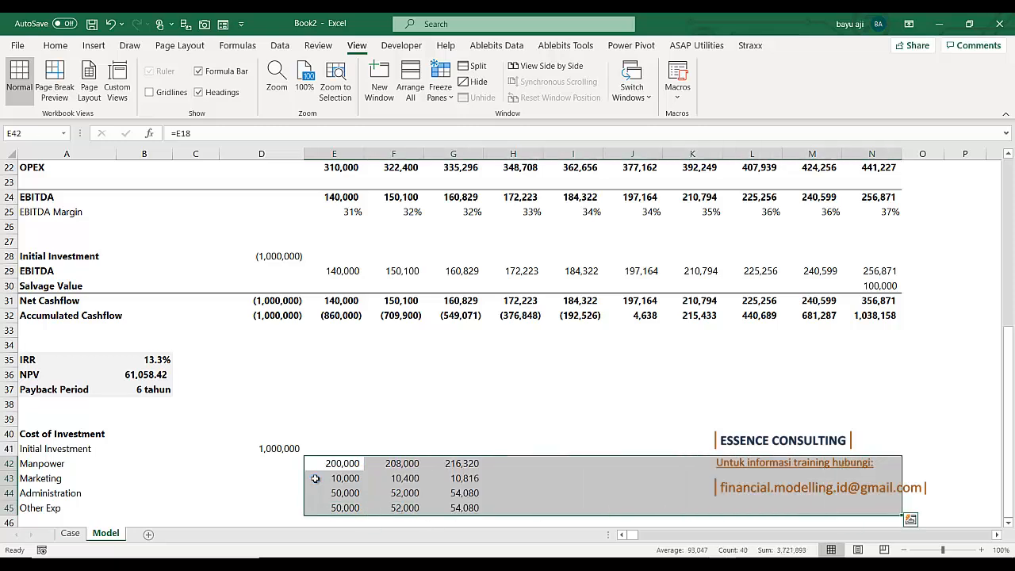
{"action": "key", "text": "Left"}
{"action": "key", "text": "Left"}
{"action": "key", "text": "Left"}
{"action": "key", "text": "Left"}
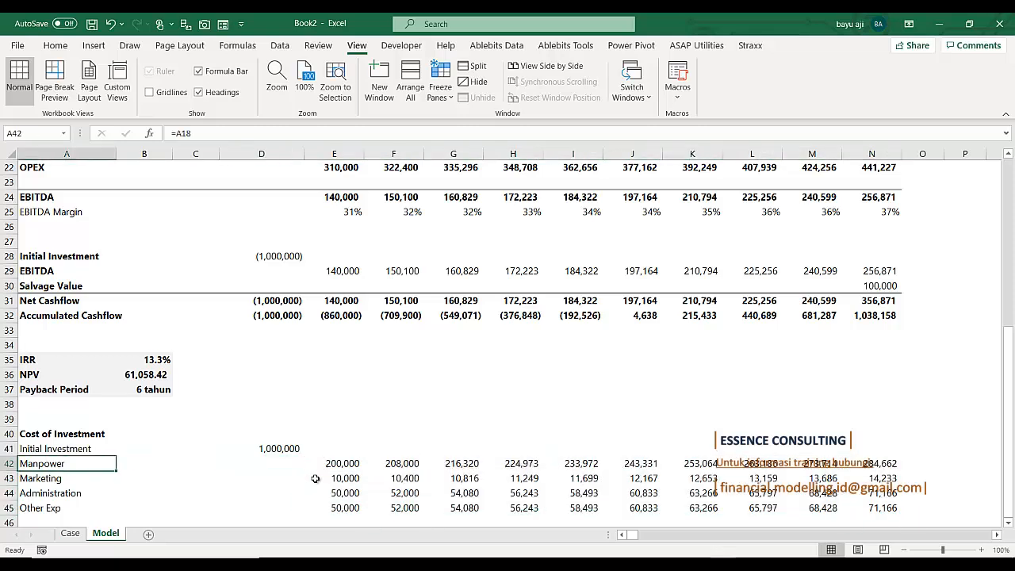
Add a bold "Cost of Investment" total label in A46 beneath Other Exp
{"action": "key", "text": "Down"}
{"action": "key", "text": "Down"}
{"action": "key", "text": "Down"}
{"action": "key", "text": "Down"}
{"action": "key", "text": "Down"}
{"action": "key", "text": "Up"}
{"action": "key", "text": "Up"}
{"action": "key", "text": "Up"}
{"action": "key", "text": "Up"}
{"action": "key", "text": "Up"}
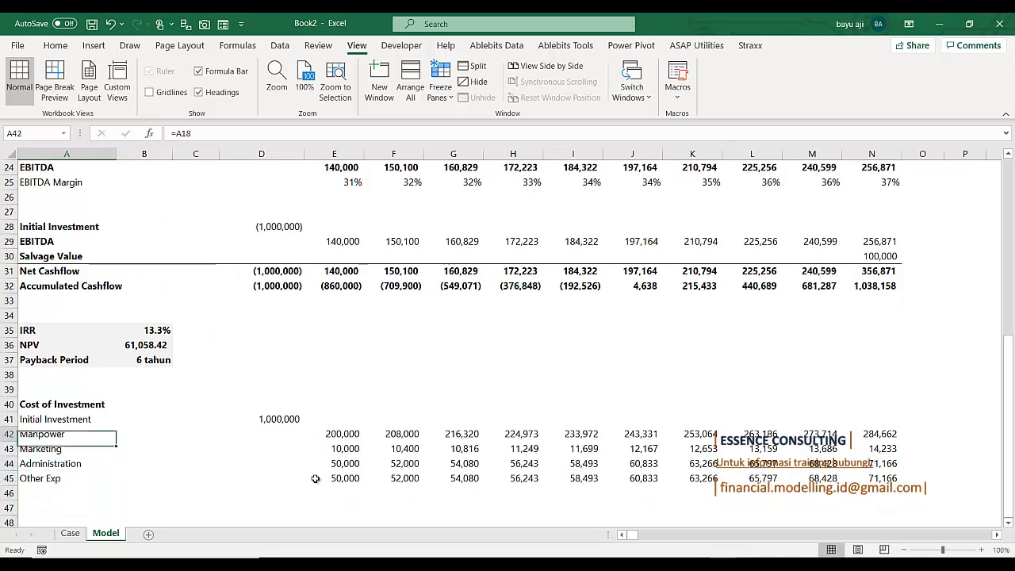
{"action": "key", "text": "Down"}
{"action": "key", "text": "Down"}
{"action": "key", "text": "Down"}
{"action": "key", "text": "Down"}
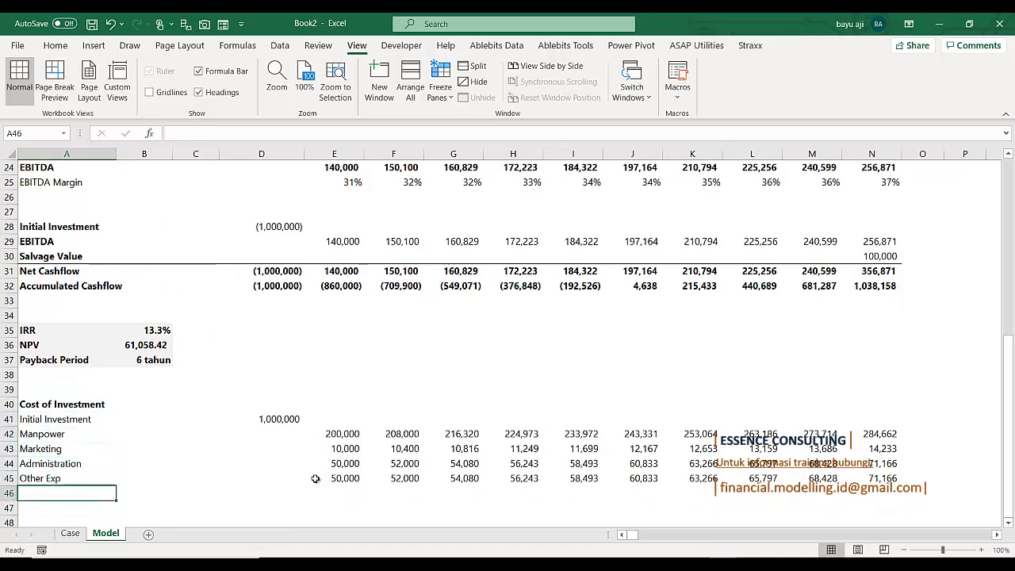
{"action": "type", "text": "Cost of"}
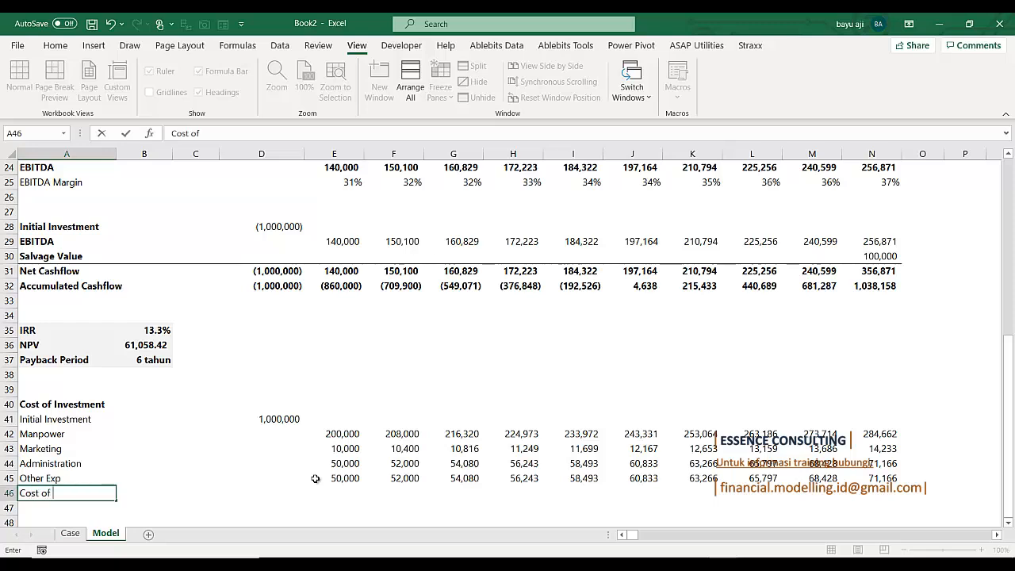
{"action": "type", "text": " Iv"}
{"action": "key", "text": "BackSpace"}
{"action": "type", "text": "n"}
{"action": "key", "text": "Return"}
{"action": "key", "text": "Up"}
{"action": "key", "text": "ctrl+b"}
Set the Tahun 0 Cost of Investment in D46 to the initial investment with =D41
{"action": "key", "text": "Right"}
{"action": "key", "text": "Right"}
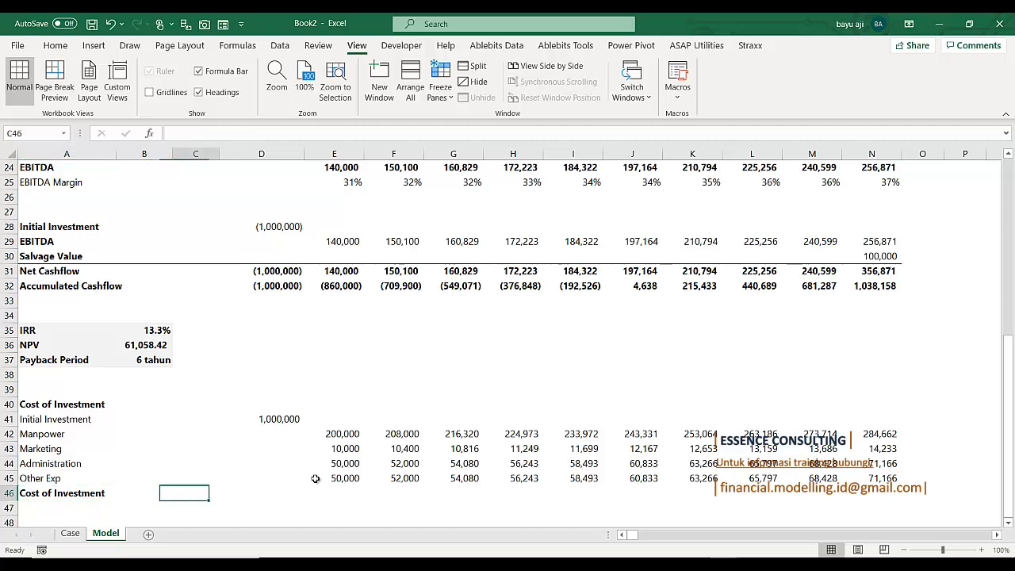
{"action": "key", "text": "Right"}
{"action": "type", "text": "="}
{"action": "key", "text": "Up"}
{"action": "key", "text": "Up"}
{"action": "key", "text": "Up"}
{"action": "key", "text": "Up"}
{"action": "key", "text": "Up"}
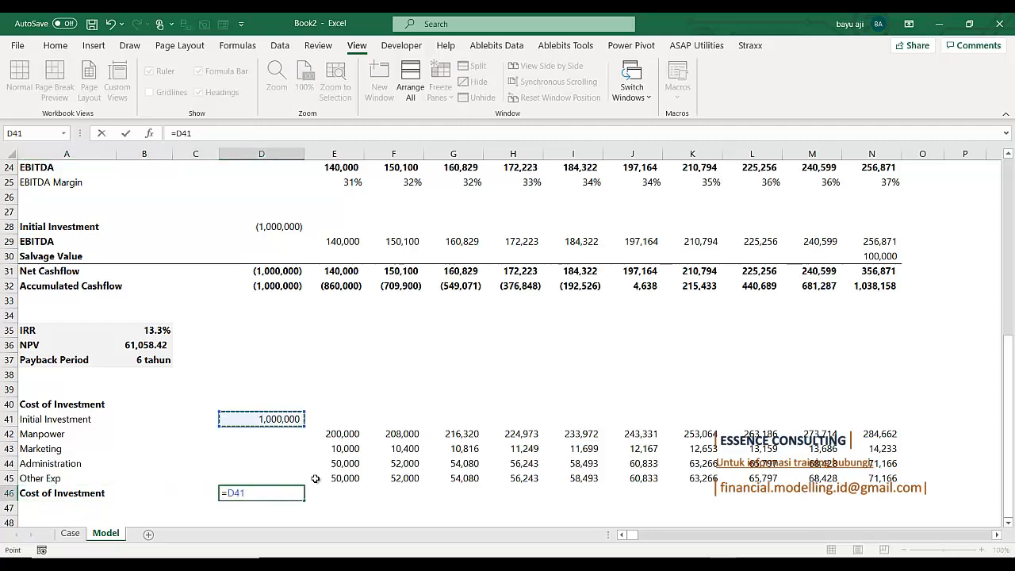
{"action": "key", "text": "Return"}
{"action": "key", "text": "Up"}
{"action": "key", "text": "Right"}
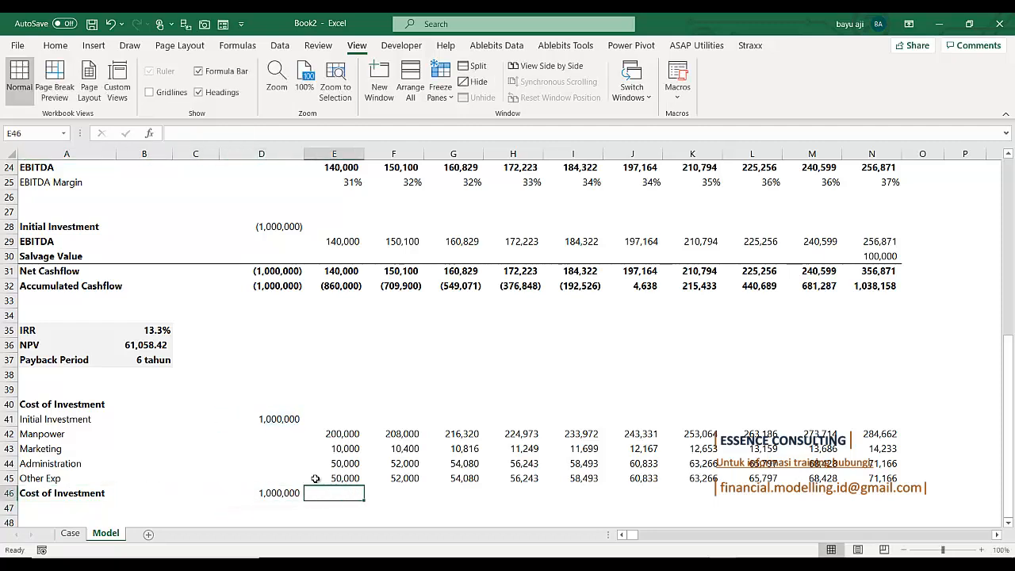
Total the Tahun 0 Cost of Investment in D46 with =SUM(D41:D45)
{"action": "key", "text": "Left"}
{"action": "type", "text": "=sum("}
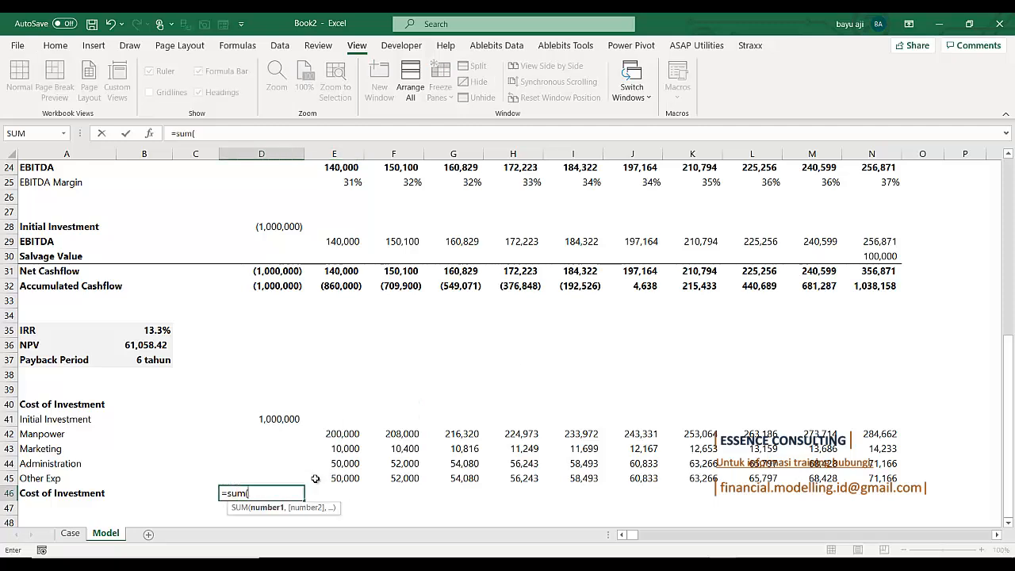
{"action": "key", "text": "Up"}
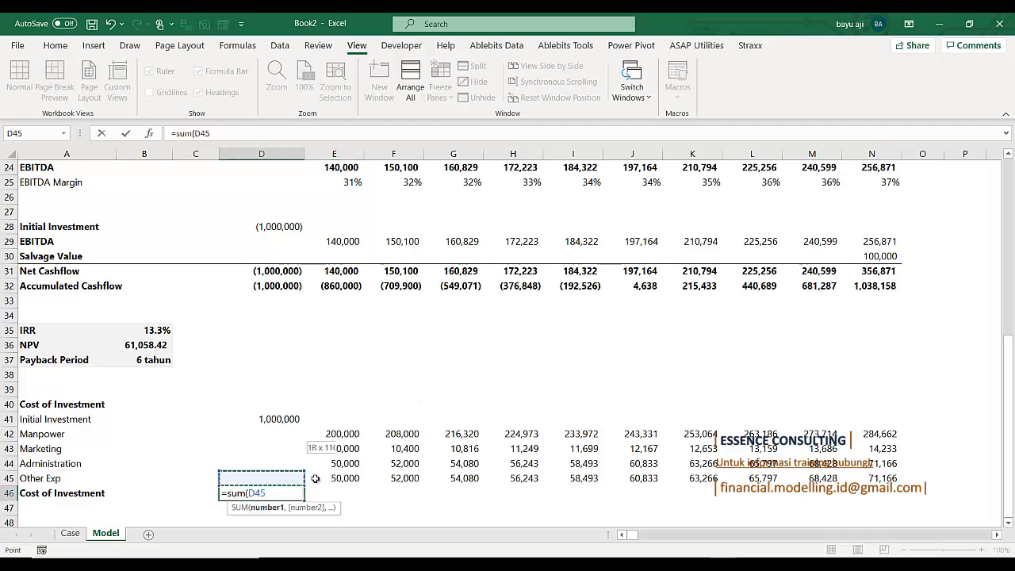
{"action": "key", "text": "shift+Up"}
{"action": "key", "text": "shift+Up"}
{"action": "key", "text": "shift+Up"}
{"action": "key", "text": "shift+Up"}
{"action": "key", "text": "ctrl+Return"}
Copy the Cost of Investment total from D46 across to N46 and make the totals bold
{"action": "key", "text": "ctrl+c"}
{"action": "key", "text": "Right"}
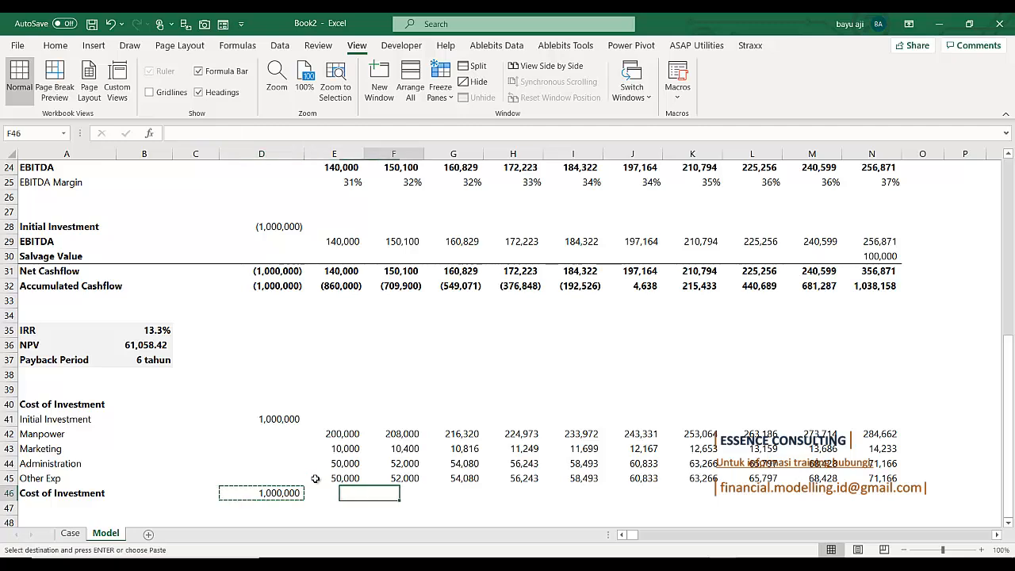
{"action": "key", "text": "Up"}
{"action": "key", "text": "ctrl+Right"}
{"action": "key", "text": "Down"}
{"action": "key", "text": "ctrl+shift+Left"}
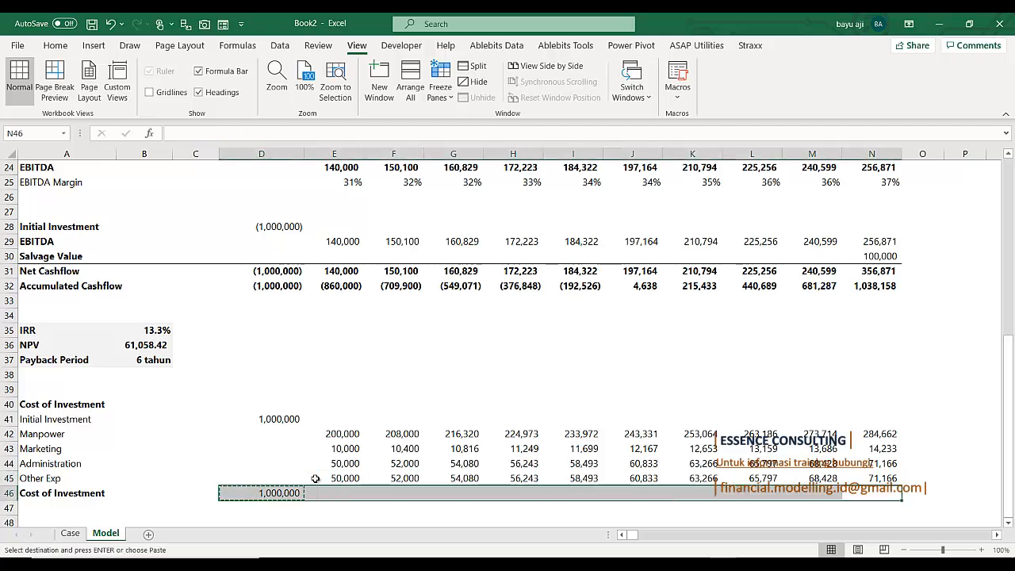
{"action": "key", "text": "ctrl+v"}
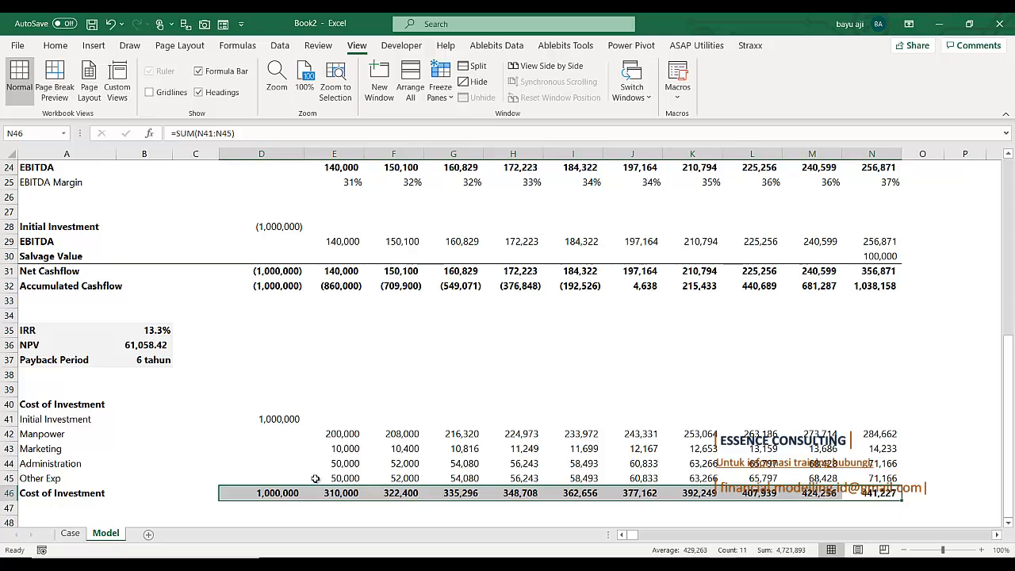
Add a bottom border beneath the Other Exp row, from A45 to N45
{"action": "key", "text": "Left"}
{"action": "key", "text": "Left"}
{"action": "key", "text": "Up"}
{"action": "key", "text": "ctrl+Left"}
{"action": "key", "text": "ctrl+Left"}
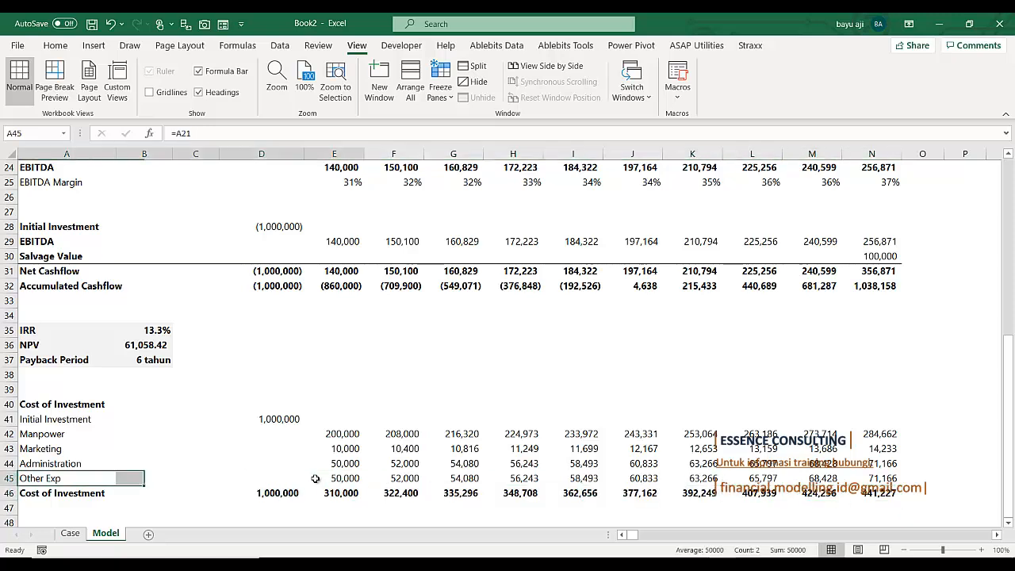
{"action": "key", "text": "ctrl+shift+Right"}
{"action": "key", "text": "ctrl+shift+Right"}
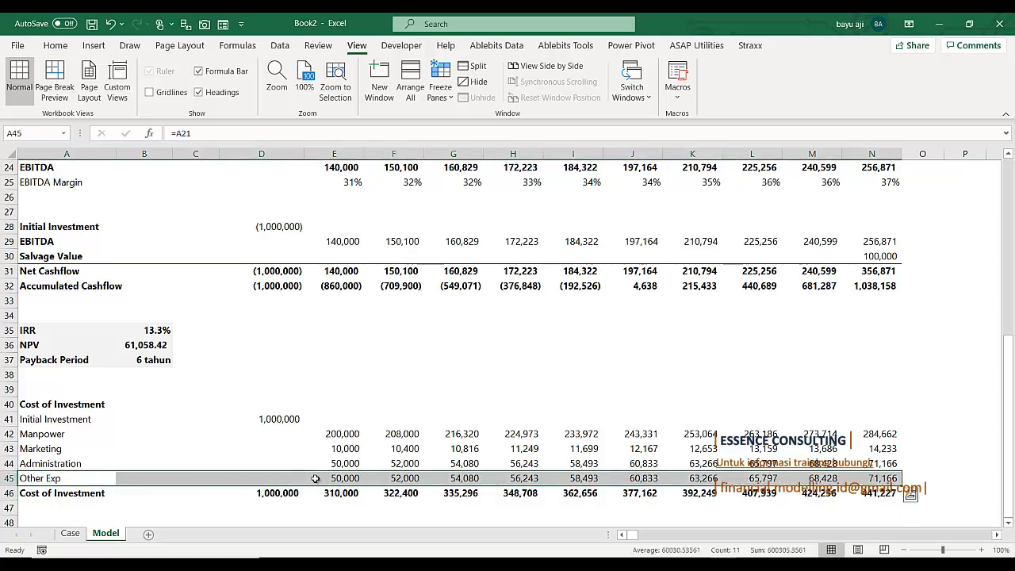
{"action": "left_click", "coordinate": [54, 47]}
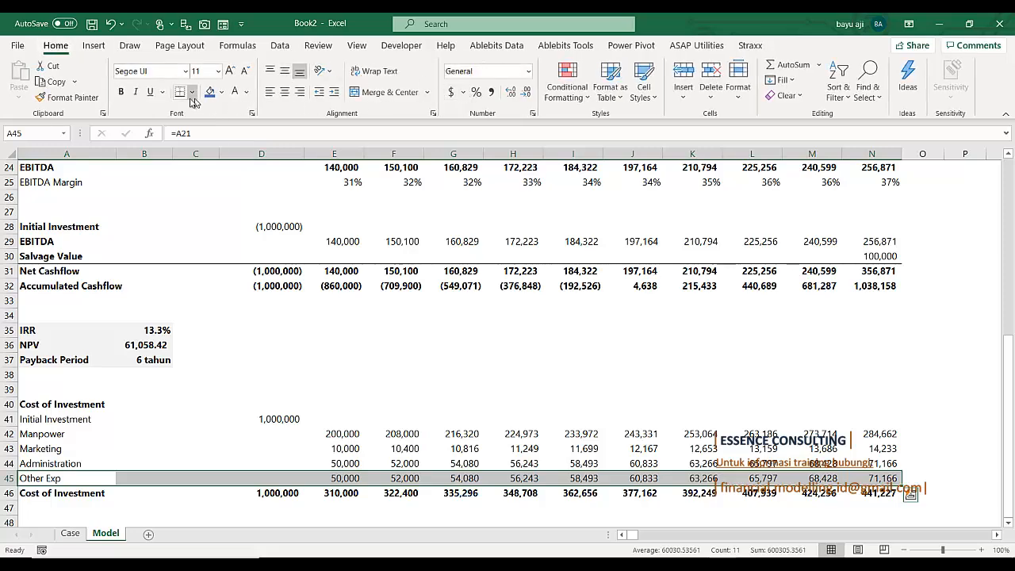
{"action": "left_click", "coordinate": [318, 371]}
Add a bold "PV Cost of Investment" label in A47 beneath the Cost of Investment total
{"action": "scroll", "coordinate": [321, 385], "scroll_direction": "down", "scroll_amount": 3}
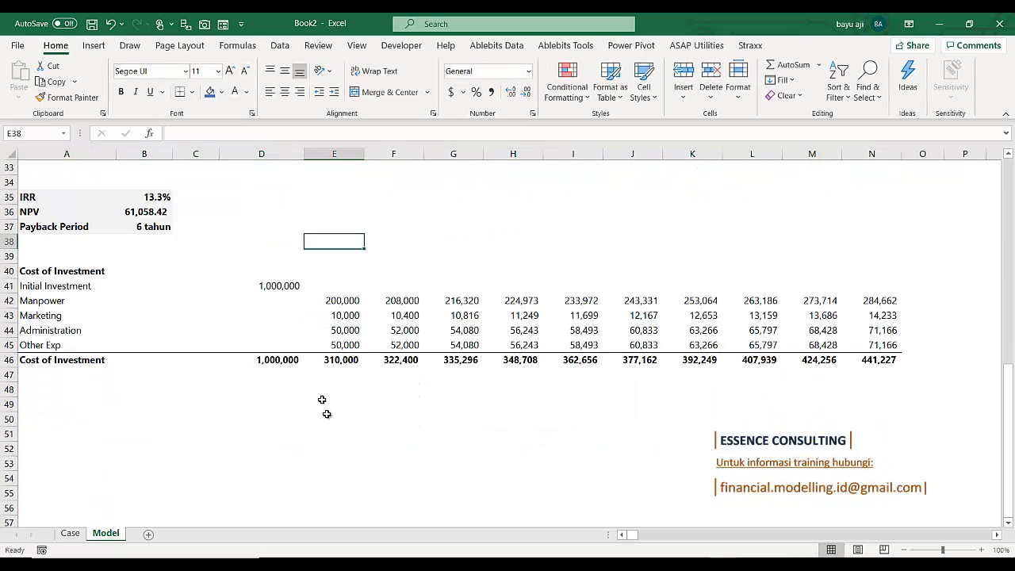
{"action": "left_click", "coordinate": [86, 386]}
{"action": "left_click", "coordinate": [64, 361]}
{"action": "left_click", "coordinate": [62, 372]}
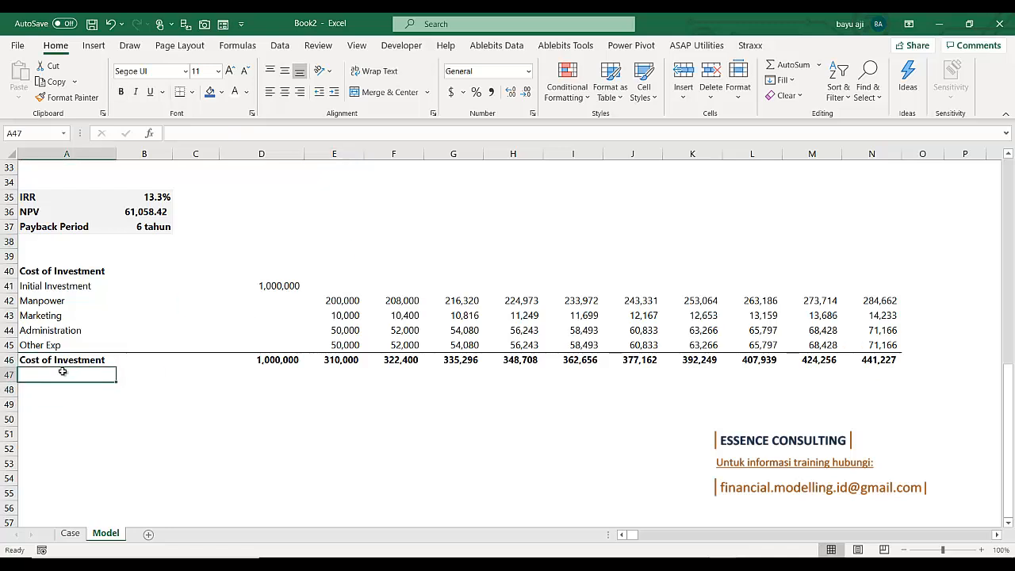
{"action": "type", "text": "PV"}
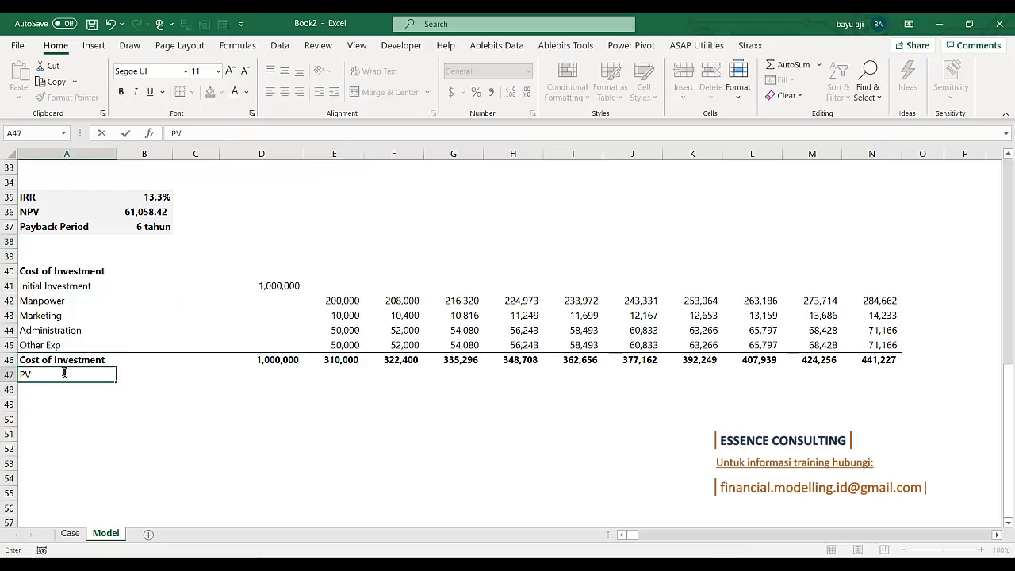
{"action": "type", "text": " Cost of Investm"}
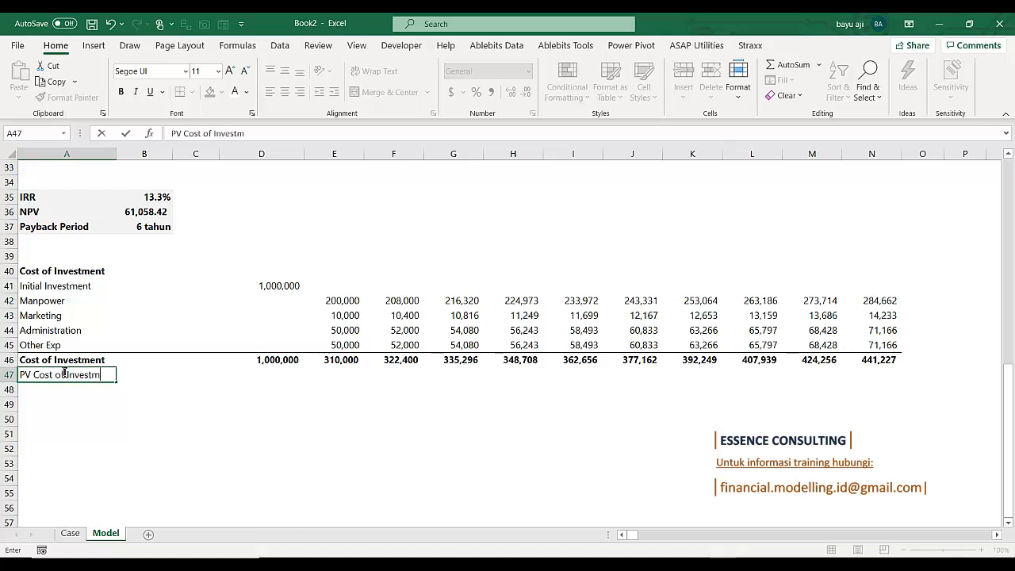
{"action": "type", "text": "ent"}
{"action": "key", "text": "Return"}
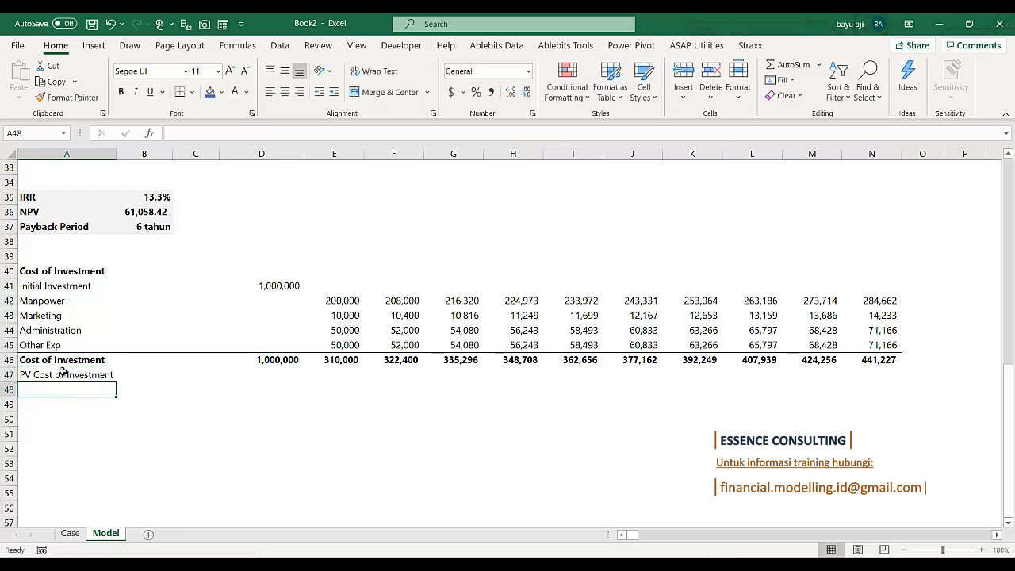
{"action": "key", "text": "Up"}
{"action": "key", "text": "ctrl+b"}
Discount the Tahun 0 Cost of Investment in D47 with =D46/(1+$B$3)^D14
{"action": "key", "text": "Right"}
{"action": "key", "text": "Right"}
{"action": "key", "text": "Right"}
{"action": "key", "text": "Right"}
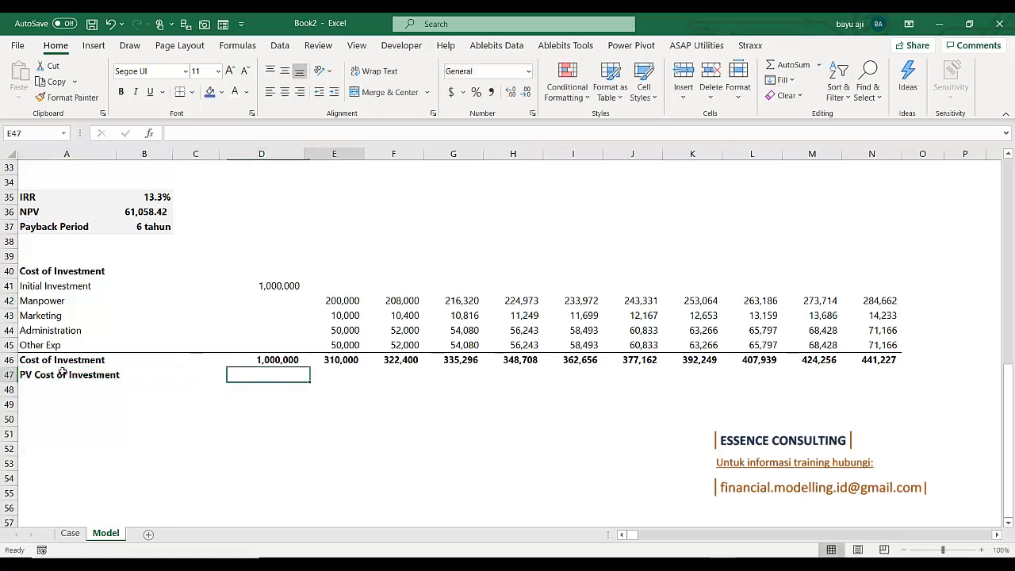
{"action": "key", "text": "Left"}
{"action": "type", "text": "="}
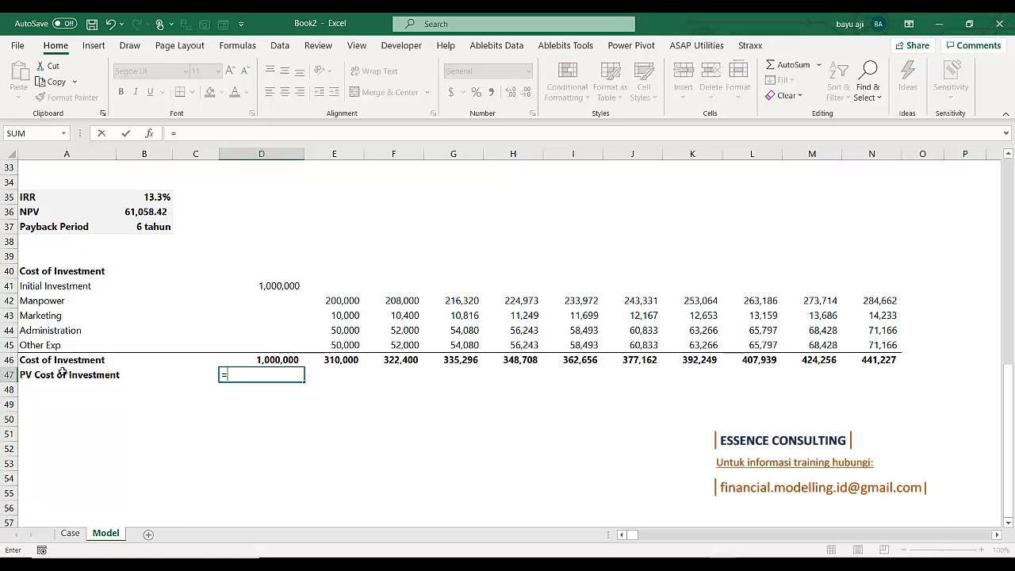
{"action": "key", "text": "Up"}
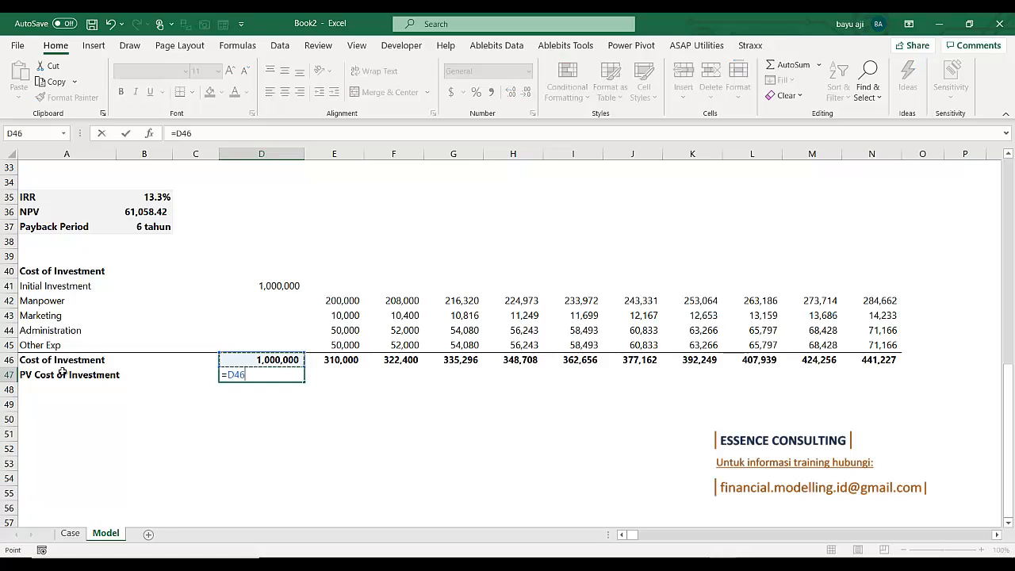
{"action": "type", "text": "/(1+"}
{"action": "scroll", "coordinate": [90, 362], "scroll_direction": "up", "scroll_amount": 11}
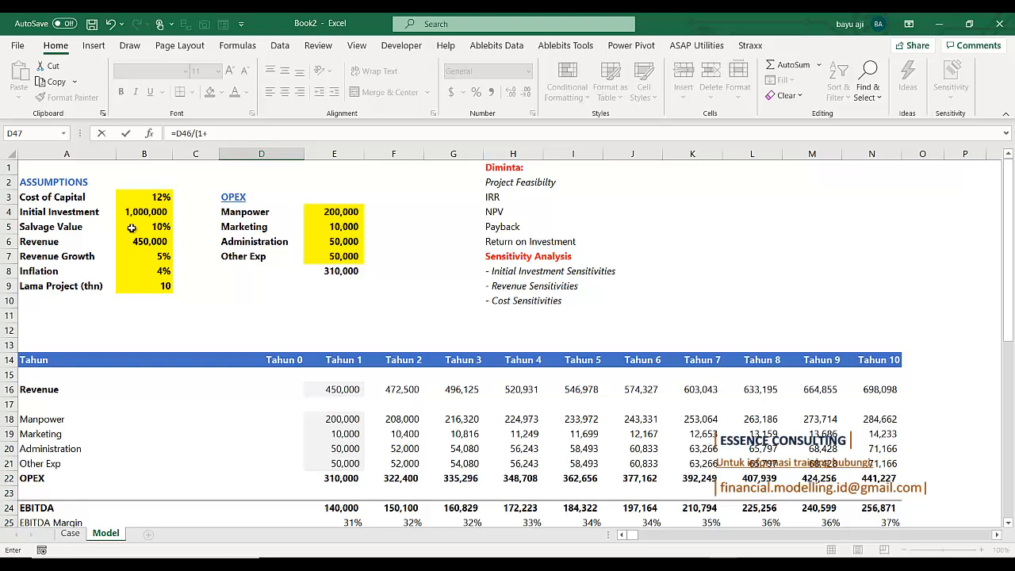
{"action": "left_click", "coordinate": [156, 199]}
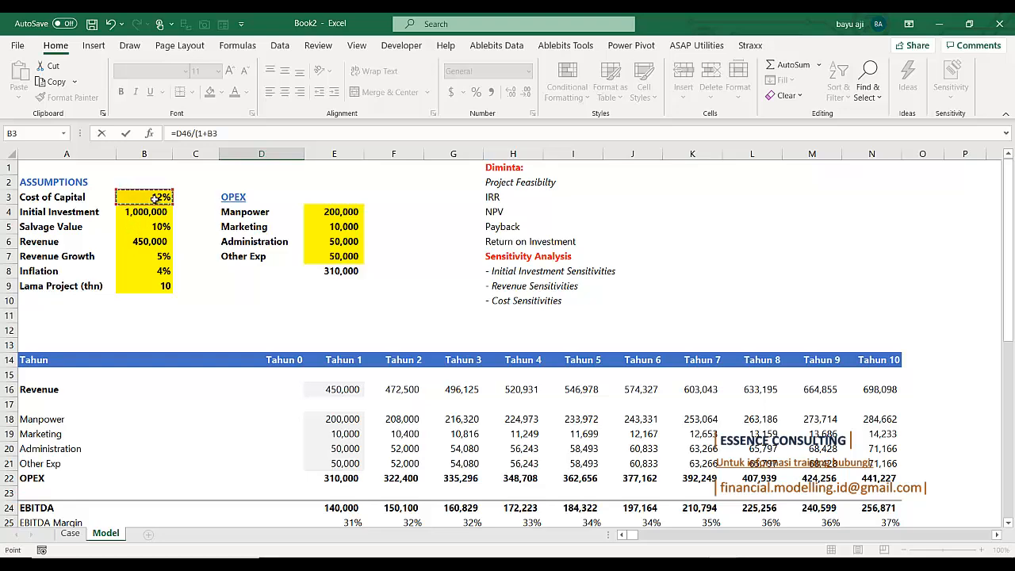
{"action": "key", "text": "F4"}
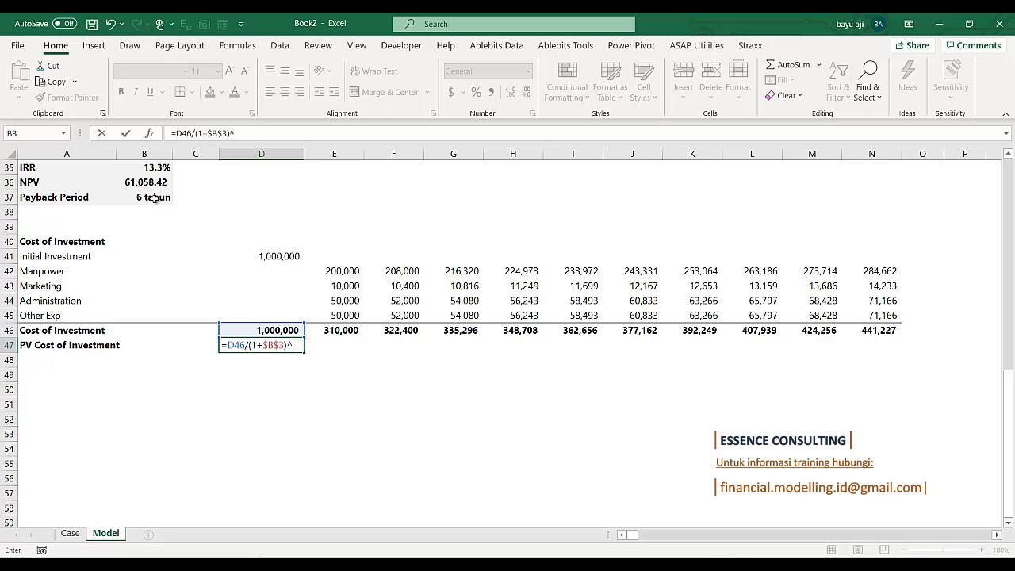
{"action": "scroll", "coordinate": [204, 243], "scroll_direction": "up", "scroll_amount": 7}
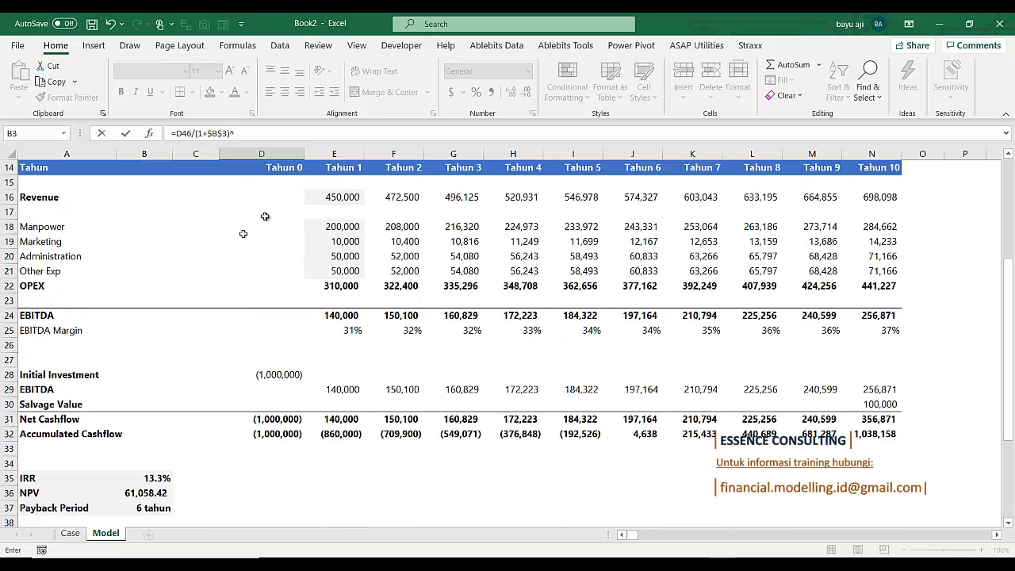
{"action": "left_click", "coordinate": [275, 168]}
{"action": "scroll", "coordinate": [279, 182], "scroll_direction": "up", "scroll_amount": 1}
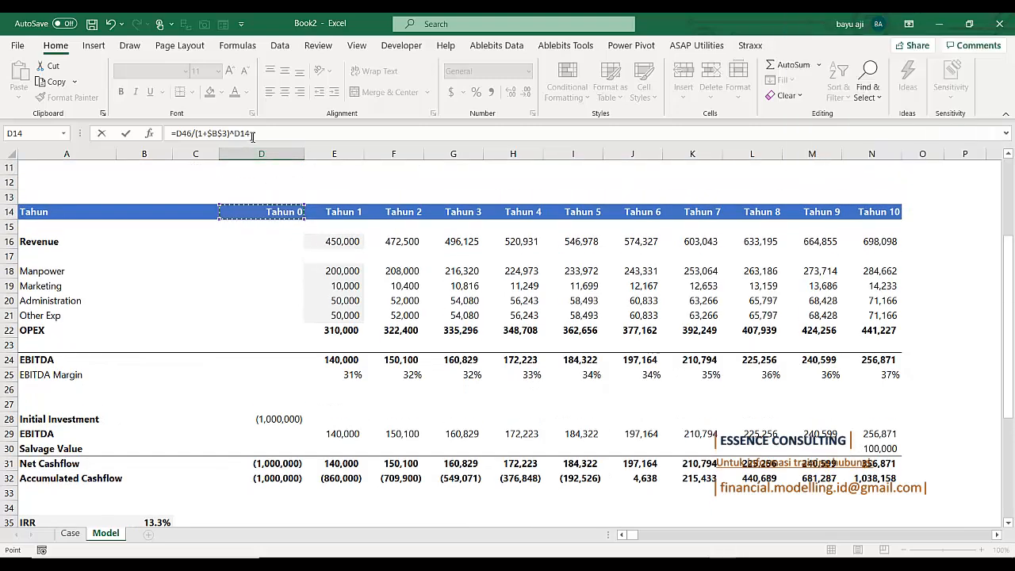
{"action": "key", "text": "ctrl+Return"}
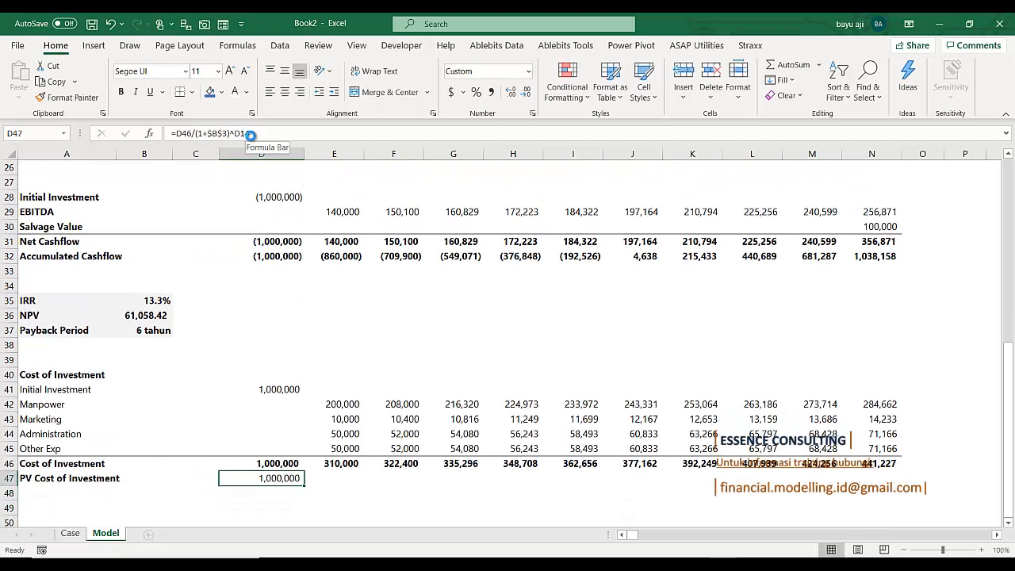
Copy the PV Cost of Investment formula from D47 across E47 to N47
{"action": "key", "text": "ctrl+c"}
{"action": "key", "text": "Right"}
{"action": "key", "text": "Return"}
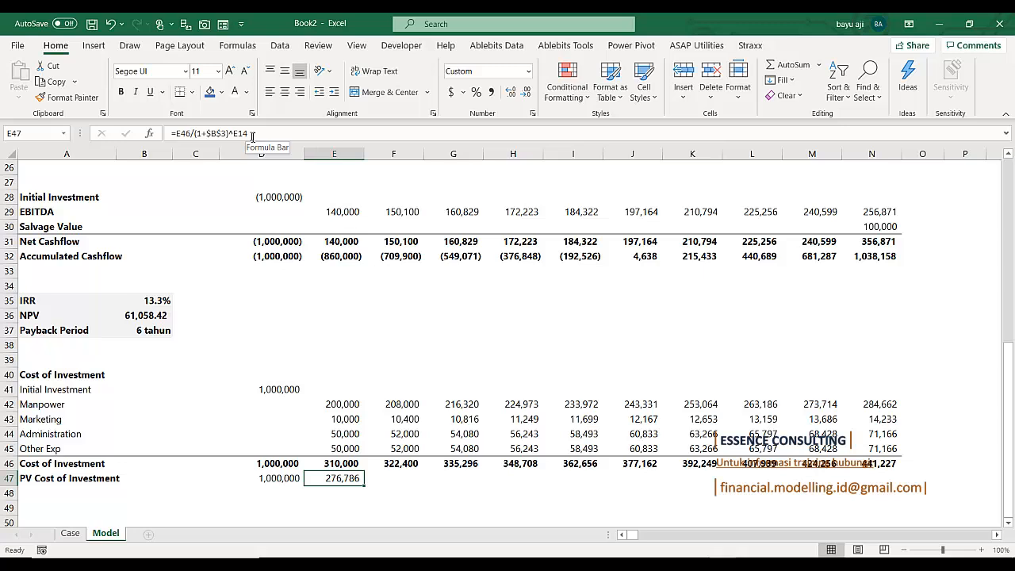
{"action": "key", "text": "ctrl+c"}
{"action": "key", "text": "Right"}
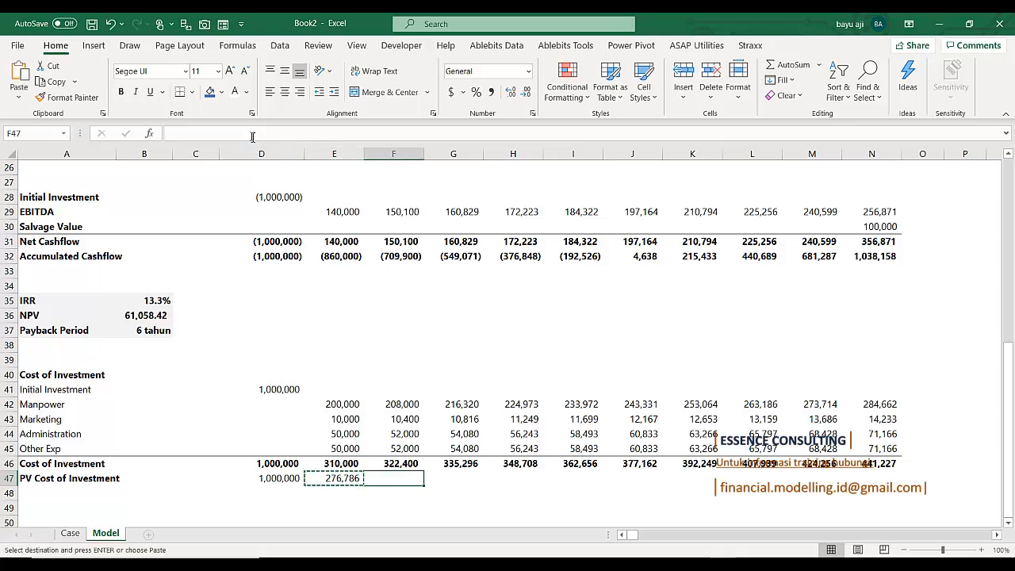
{"action": "key", "text": "shift+Right"}
{"action": "key", "text": "shift+Right"}
{"action": "key", "text": "shift+Right"}
{"action": "key", "text": "shift+Right"}
{"action": "key", "text": "shift+Right"}
{"action": "key", "text": "shift+Right"}
{"action": "key", "text": "shift+Right"}
{"action": "key", "text": "shift+Right"}
{"action": "key", "text": "ctrl+v"}
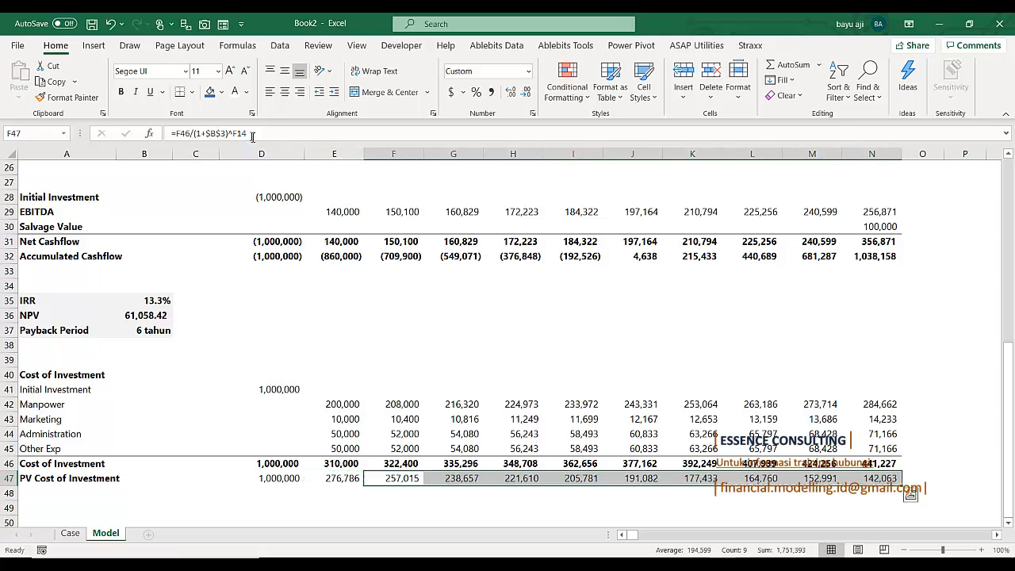
Add a bold "Acc. COI" label in A48 beneath PV Cost of Investment
{"action": "key", "text": "Left"}
{"action": "key", "text": "Left"}
{"action": "key", "text": "Left"}
{"action": "key", "text": "Left"}
{"action": "key", "text": "Left"}
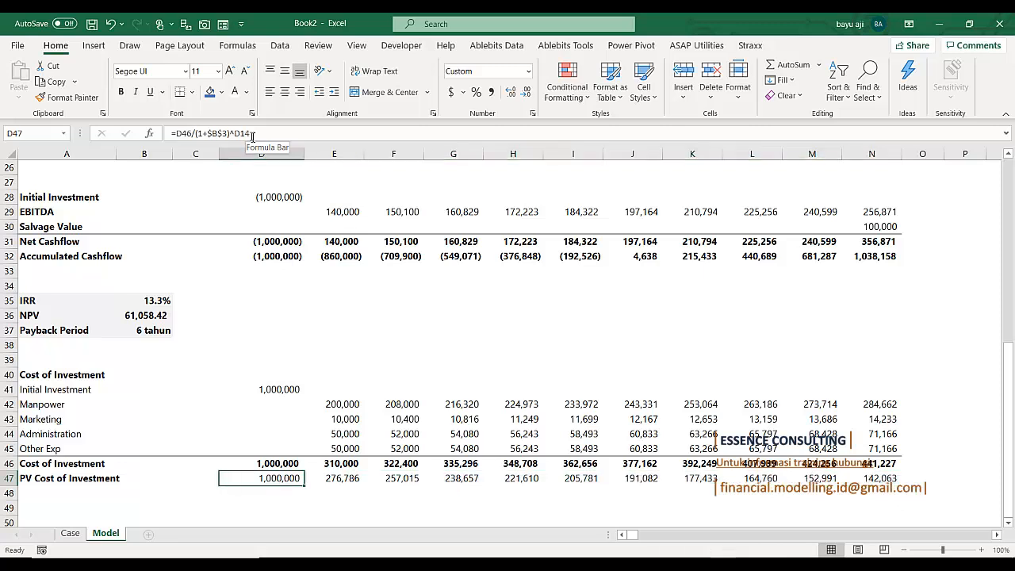
{"action": "key", "text": "Down"}
{"action": "type", "text": "Acc"}
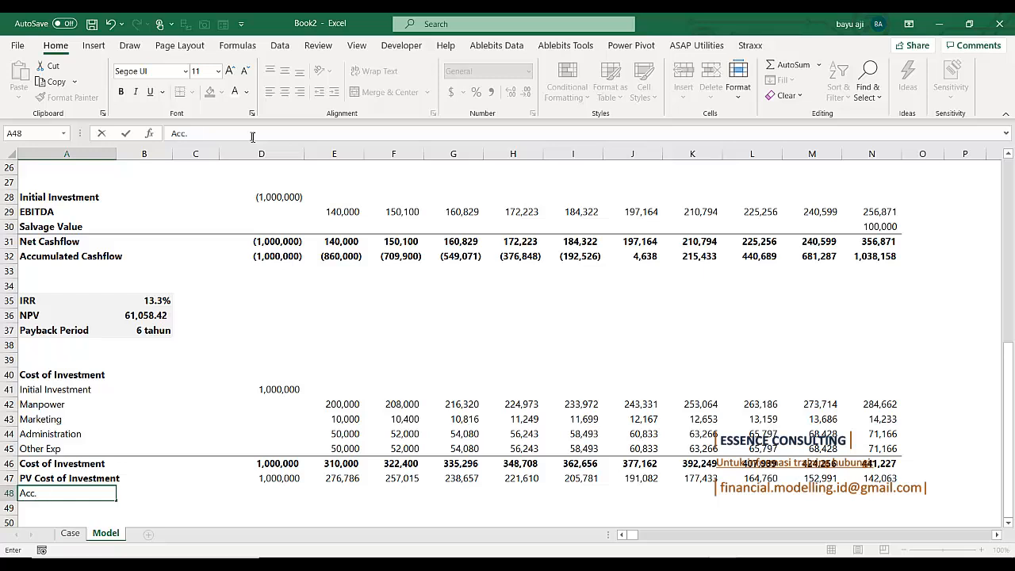
{"action": "type", "text": ". COI"}
{"action": "key", "text": "Tab"}
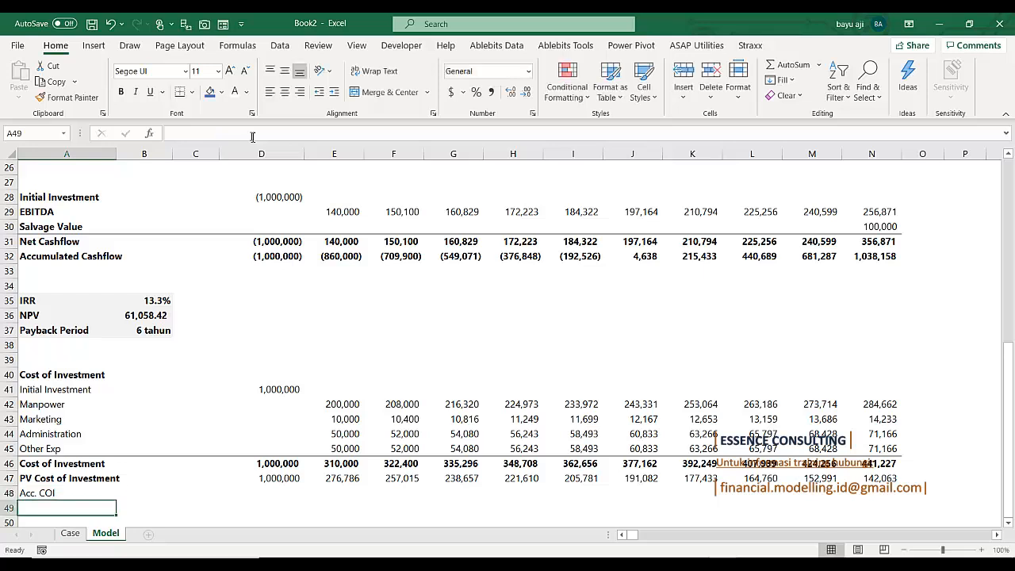
{"action": "key", "text": "Right"}
{"action": "key", "text": "Right"}
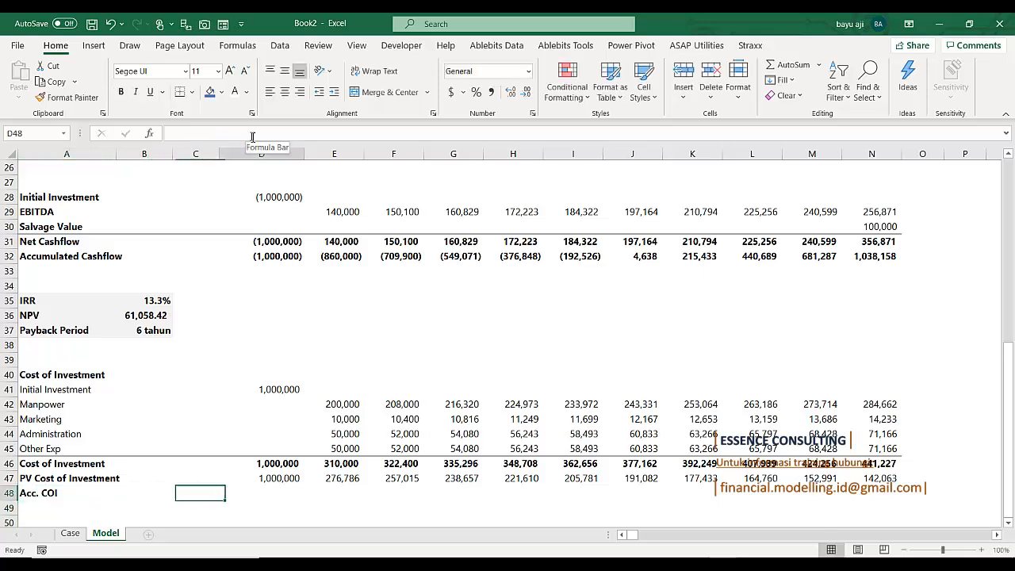
Fill the Acc. COI row, D48 to N48, with a Quick Analysis running total of the PV costs in D47:N47
{"action": "key", "text": "Up"}
{"action": "key", "text": "ctrl+shift+Right"}
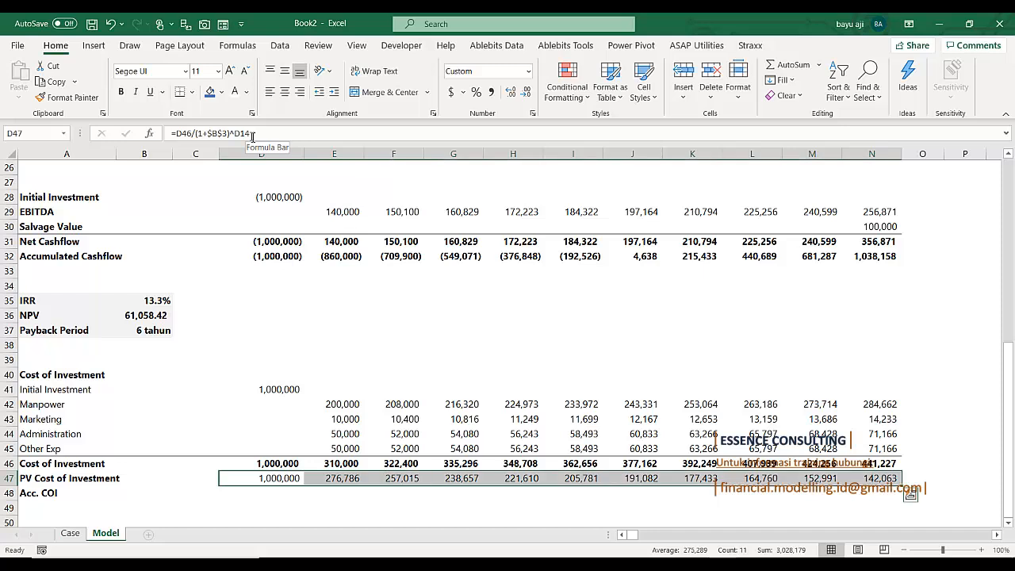
{"action": "left_click_drag", "start_coordinate": [252, 479], "coordinate": [879, 476]}
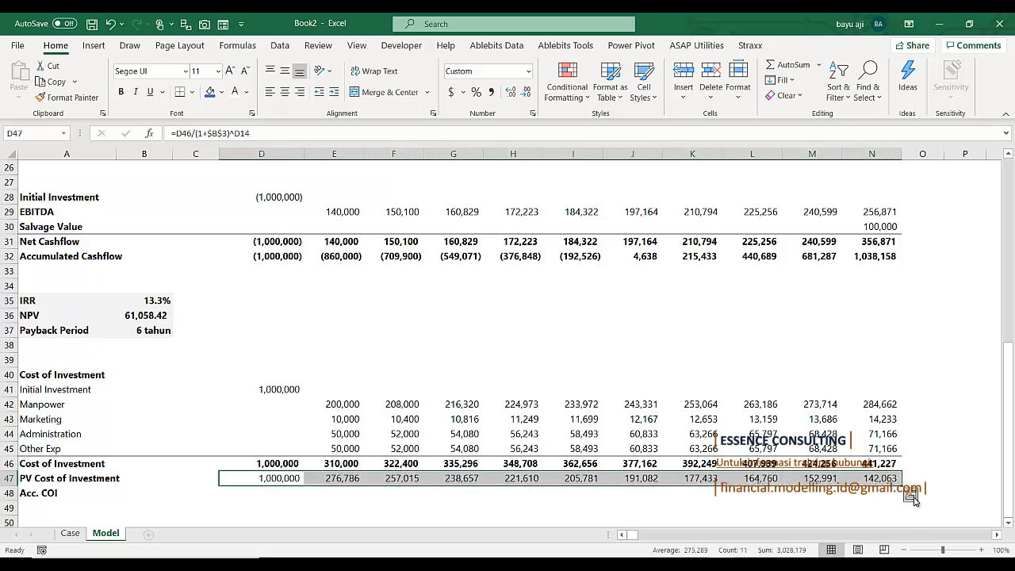
{"action": "left_click", "coordinate": [910, 494]}
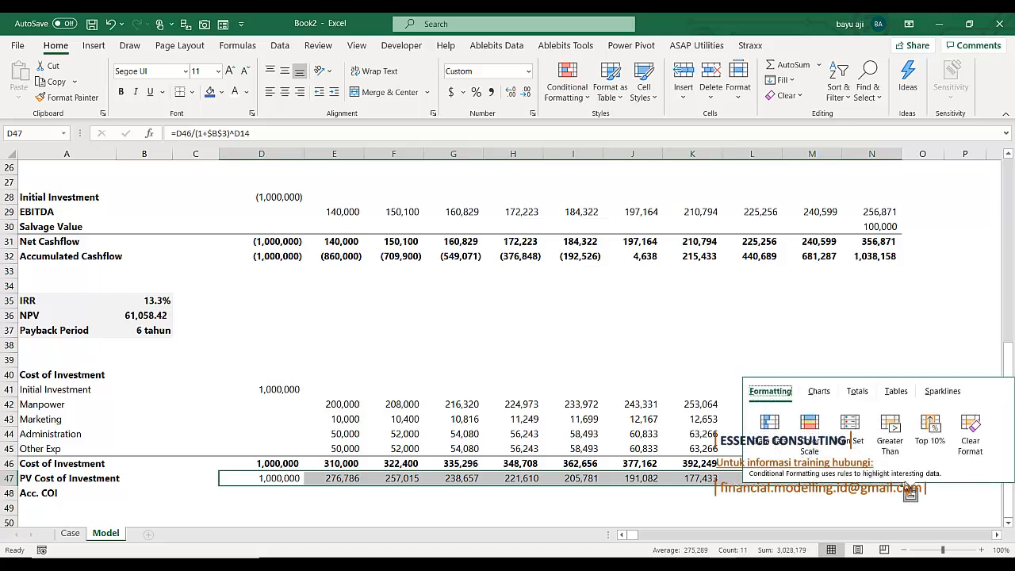
{"action": "left_click", "coordinate": [862, 393]}
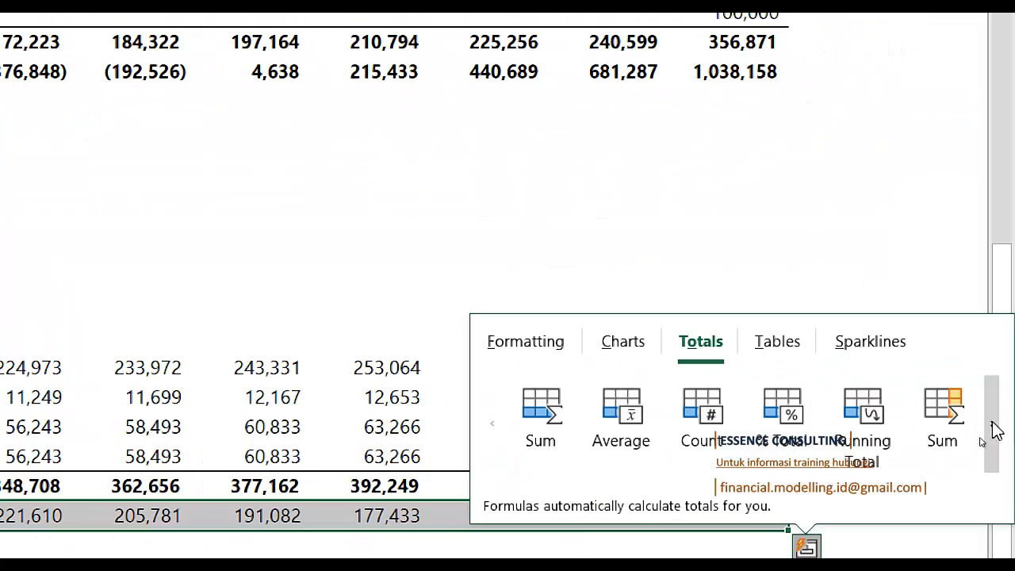
{"action": "left_click", "coordinate": [863, 413]}
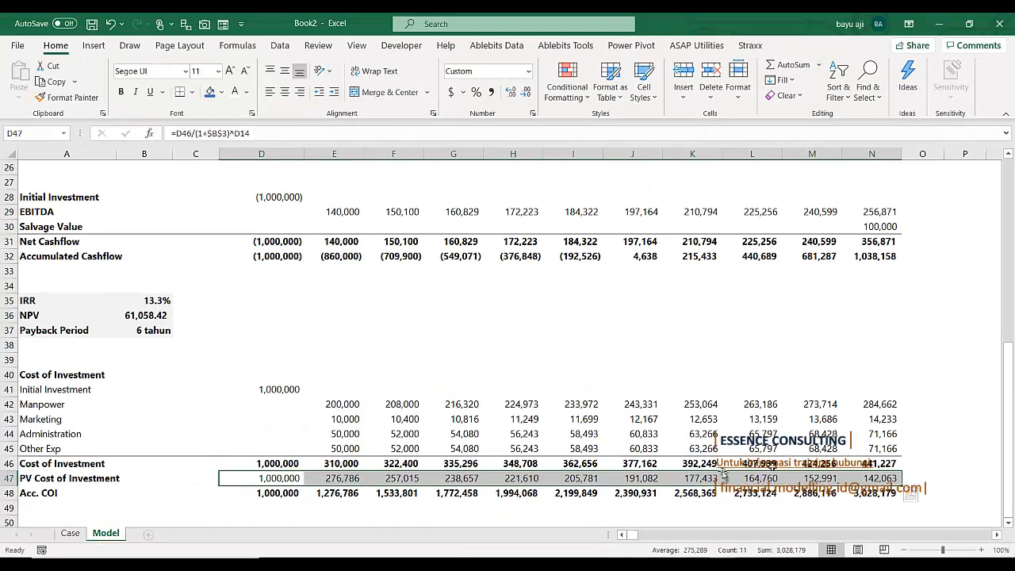
{"action": "left_click", "coordinate": [195, 465]}
Copy the IRR label and formula with their formatting from A35:B35 to A38:B38 beneath Payback Period
{"action": "scroll", "coordinate": [194, 468], "scroll_direction": "down", "scroll_amount": 2}
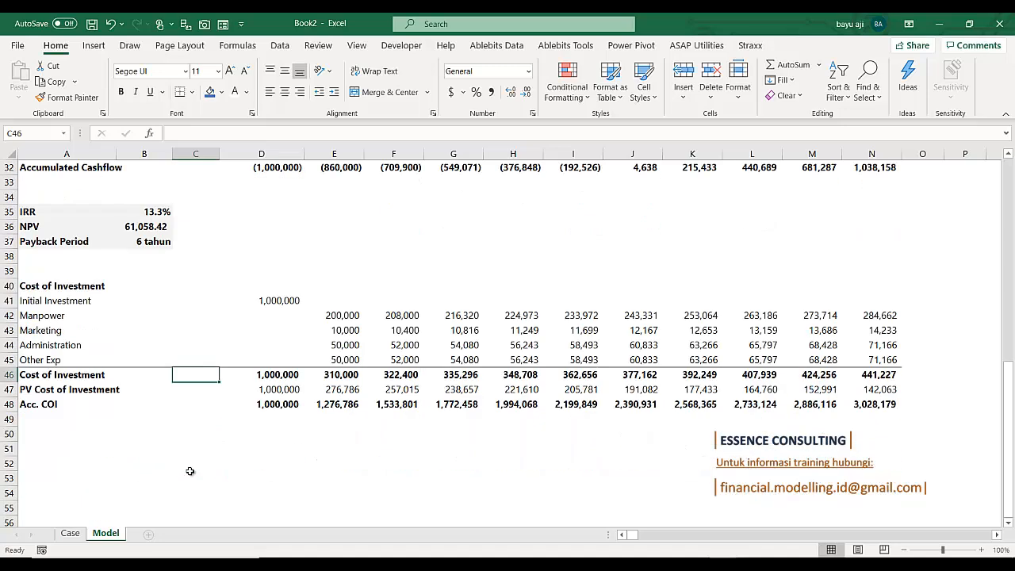
{"action": "left_click", "coordinate": [68, 432]}
{"action": "scroll", "coordinate": [79, 431], "scroll_direction": "up", "scroll_amount": 1}
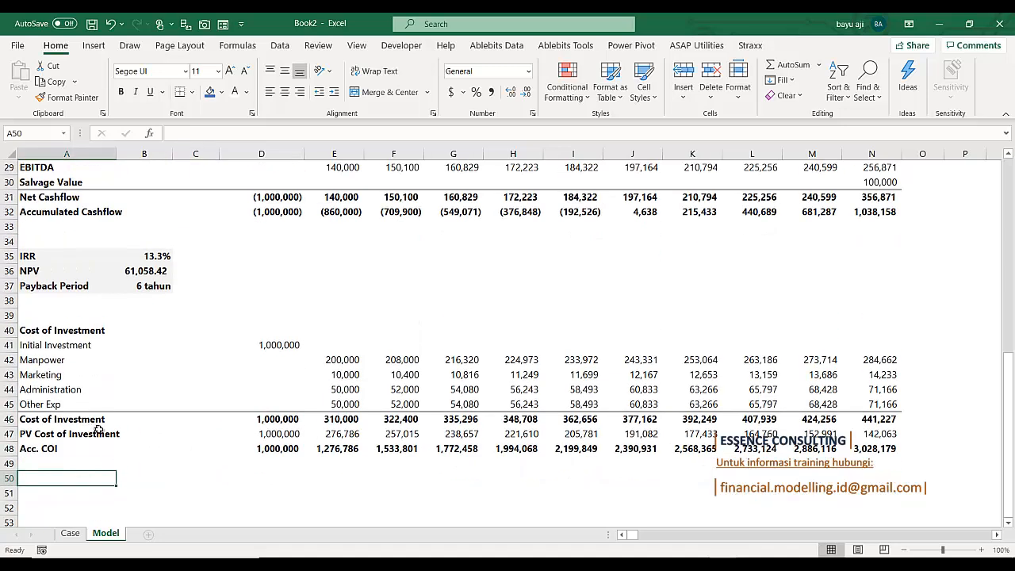
{"action": "scroll", "coordinate": [114, 431], "scroll_direction": "up", "scroll_amount": 1}
{"action": "left_click", "coordinate": [60, 347]}
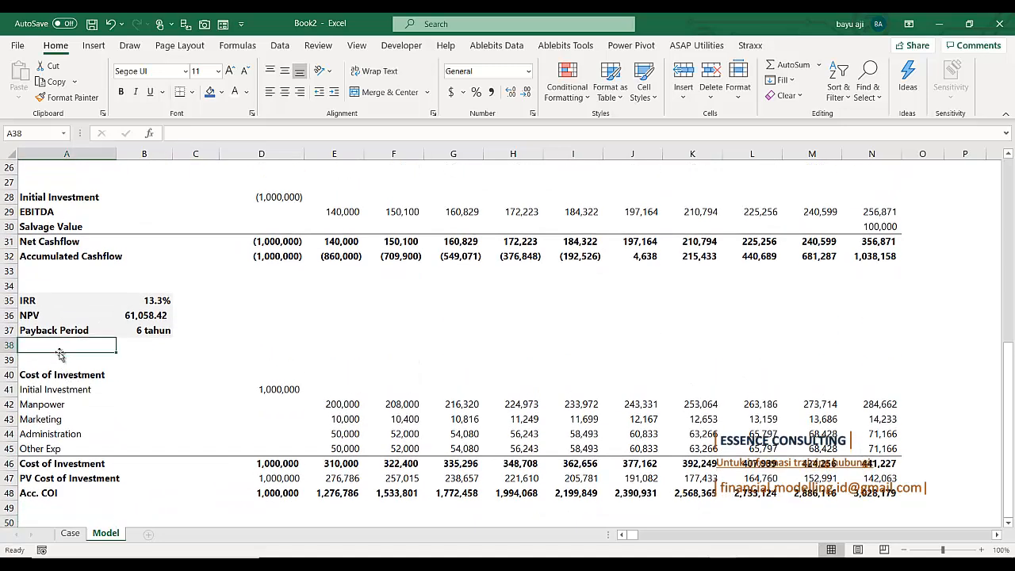
{"action": "key", "text": "Up"}
{"action": "key", "text": "Up"}
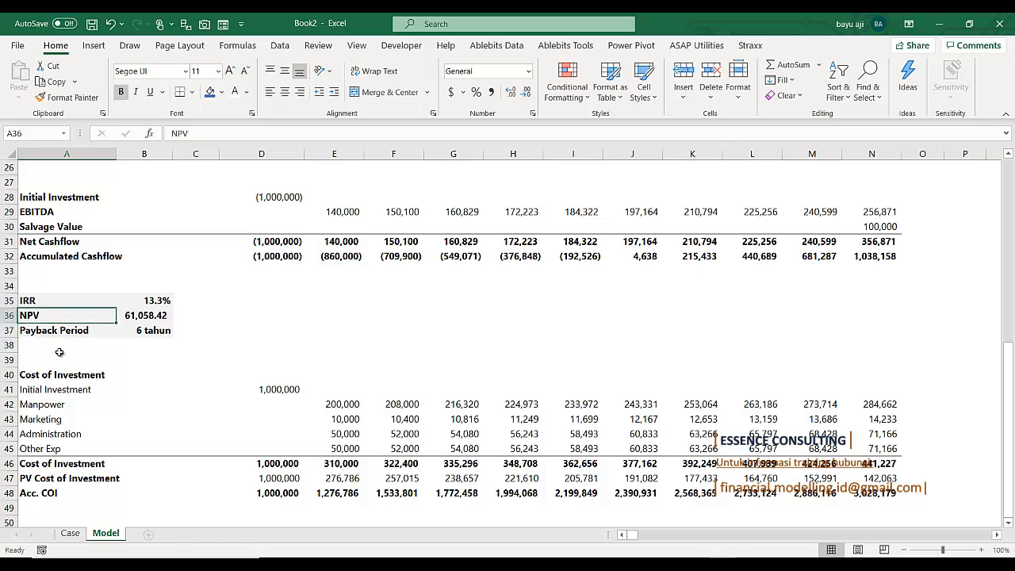
{"action": "key", "text": "Up"}
{"action": "key", "text": "shift+Right"}
{"action": "key", "text": "ctrl+c"}
{"action": "key", "text": "Down"}
{"action": "key", "text": "Down"}
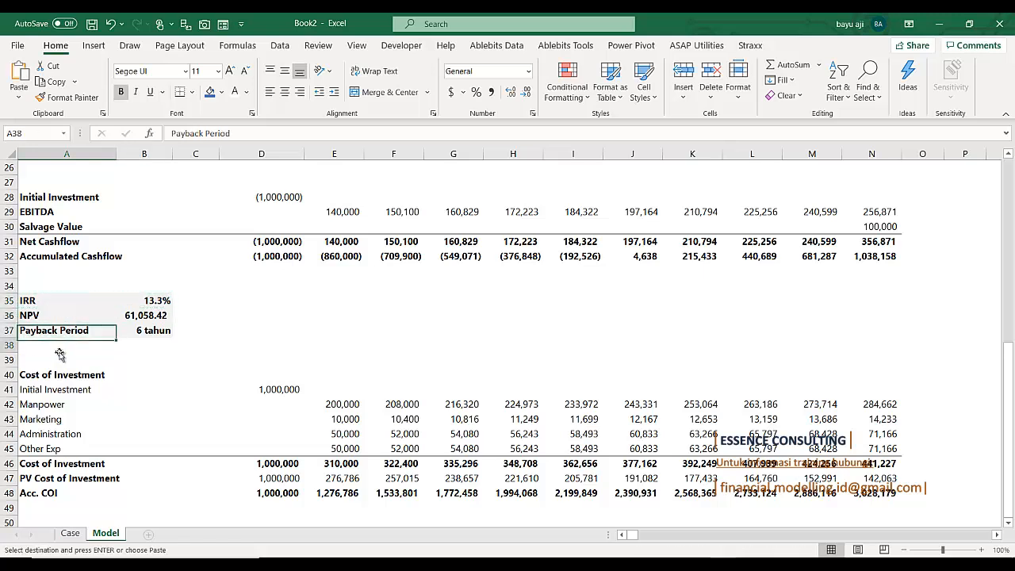
{"action": "key", "text": "Down"}
{"action": "key", "text": "ctrl+v"}
{"action": "key", "text": "Down"}
{"action": "key", "text": "Up"}
{"action": "key", "text": "Right"}
{"action": "key", "text": "Left"}
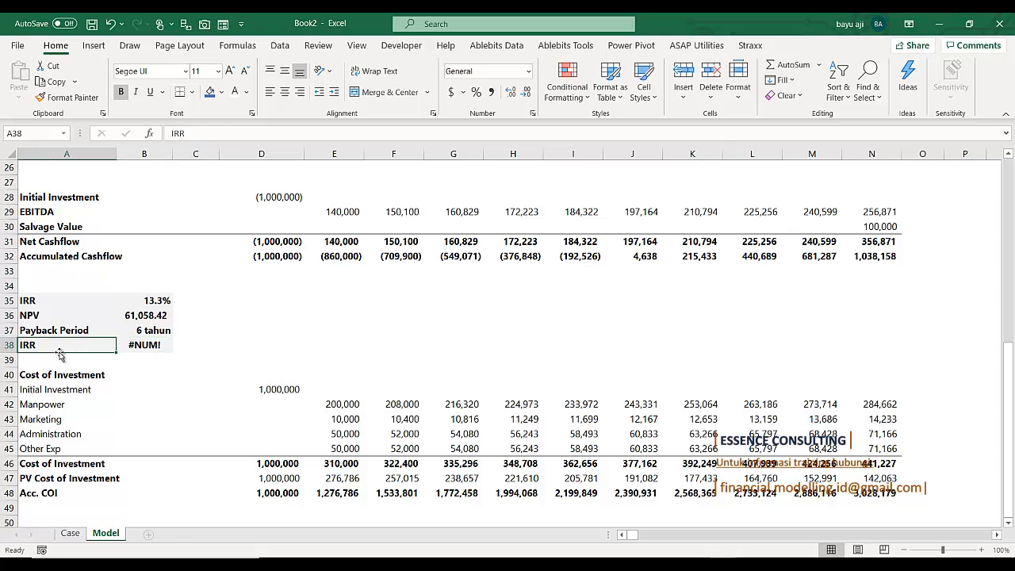
Relabel A38 as ROI and calculate it in B38 as NPV divided by the final accumulated cost of investment, =B36/N48
{"action": "type", "text": "ROI"}
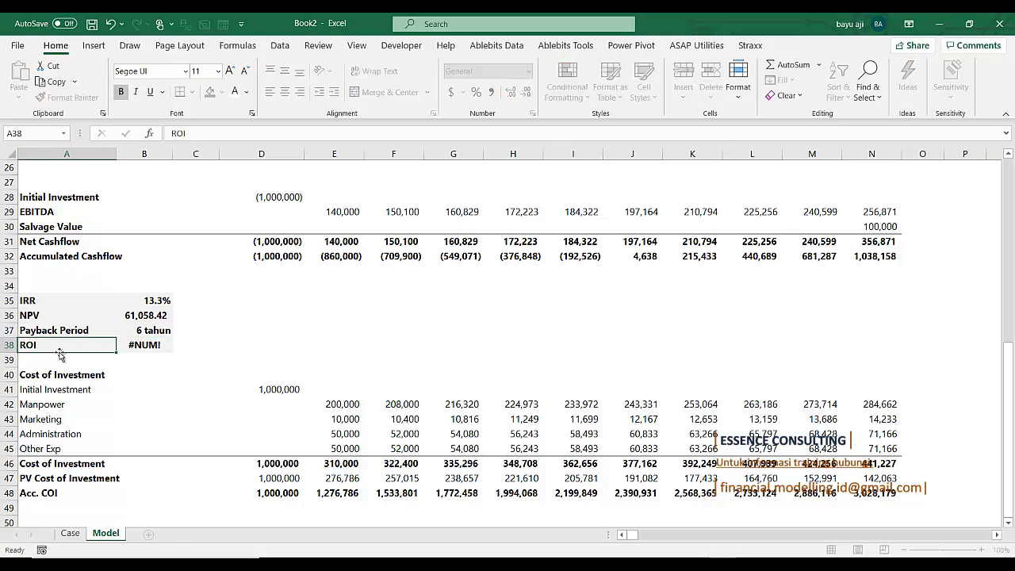
{"action": "key", "text": "Return"}
{"action": "key", "text": "Right"}
{"action": "key", "text": "Up"}
{"action": "key", "text": "F2"}
{"action": "key", "text": "Escape"}
{"action": "type", "text": "="}
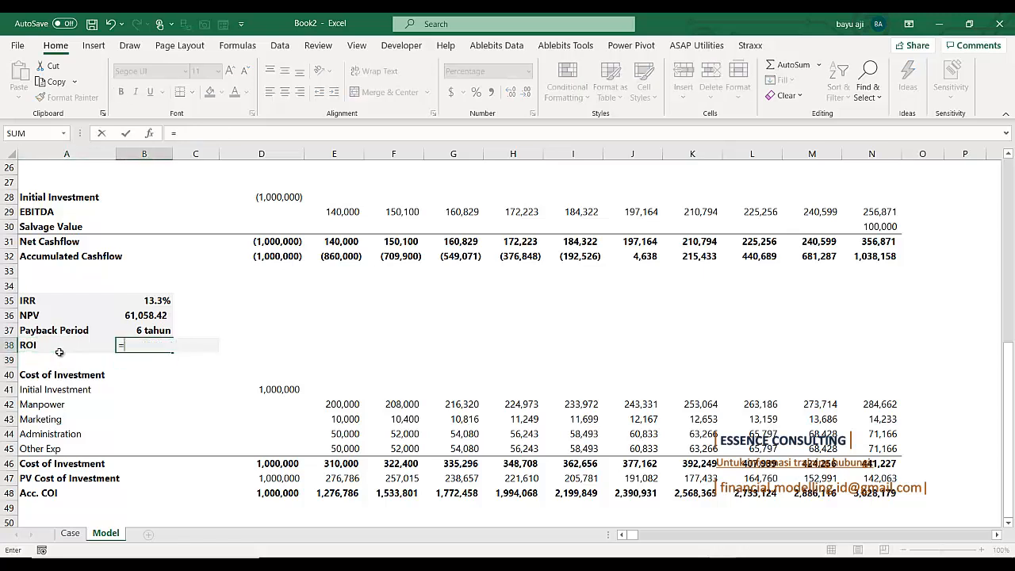
{"action": "key", "text": "Up"}
{"action": "key", "text": "Up"}
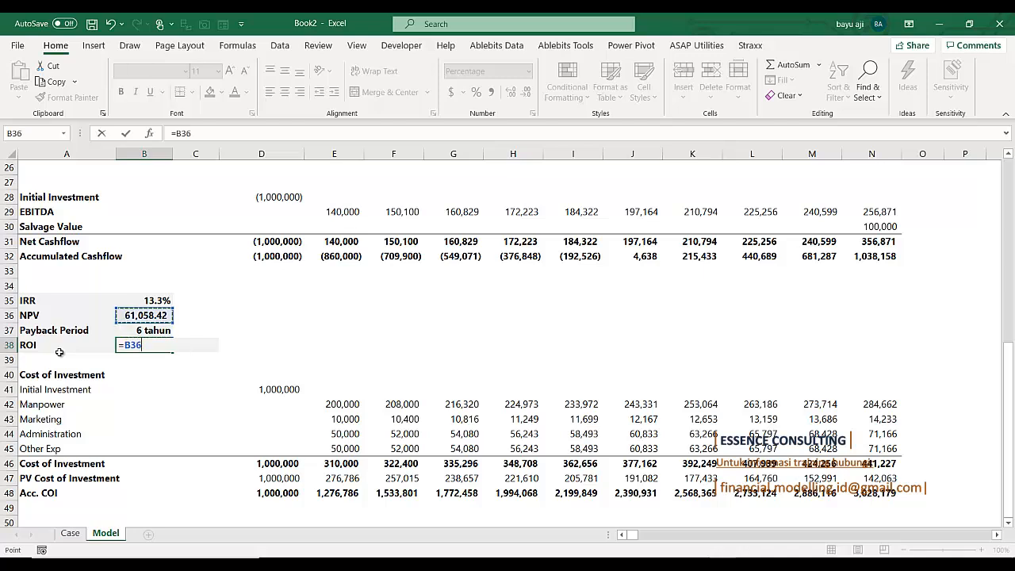
{"action": "type", "text": "/"}
{"action": "left_click", "coordinate": [859, 494]}
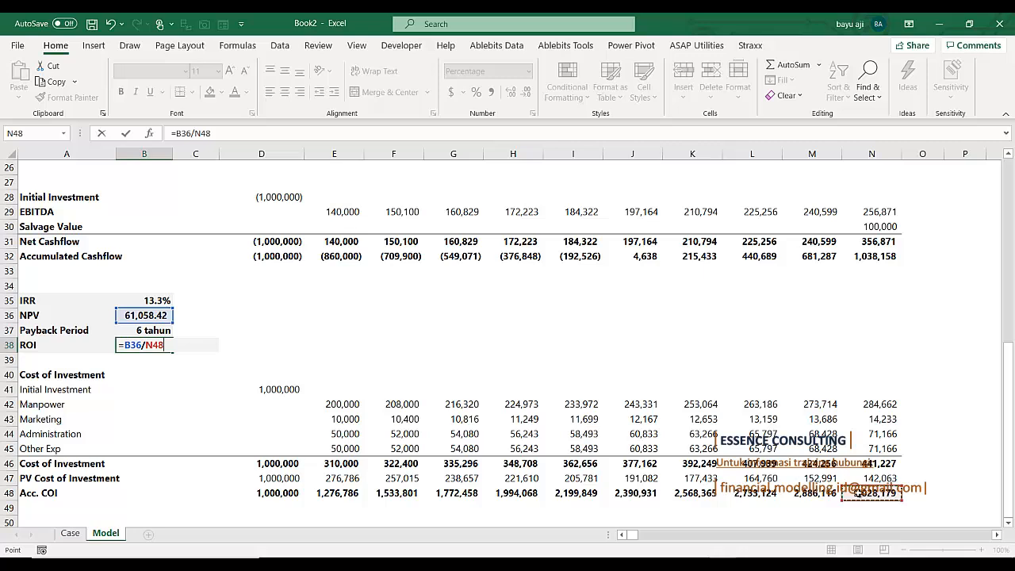
{"action": "key", "text": "ctrl+Return"}
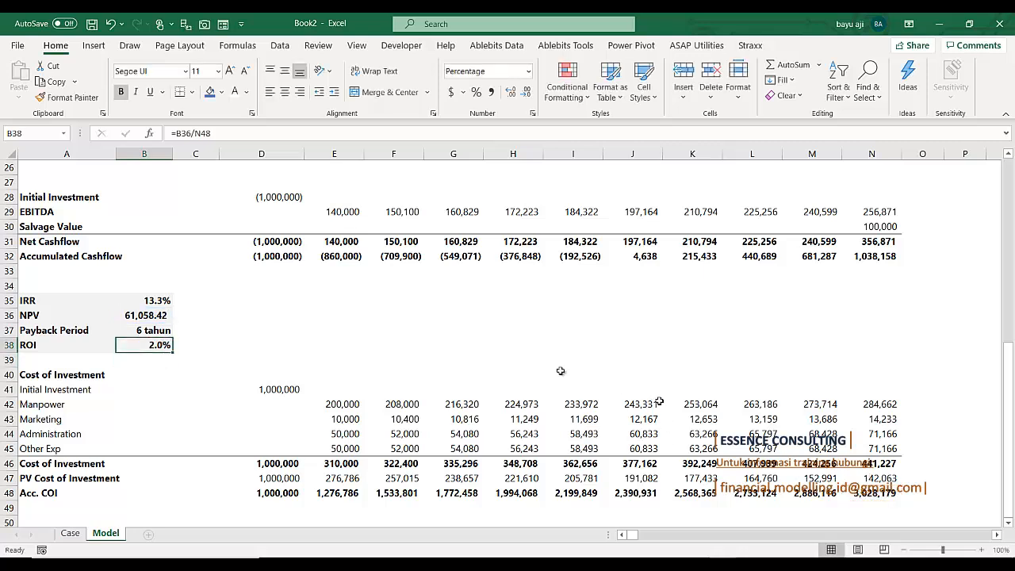
Review the feasibility results in A35:B38 and the initial investment, revenue and cost items requested under Sensitivity Analysis in H7:H10
{"action": "left_click_drag", "start_coordinate": [29, 297], "coordinate": [166, 346]}
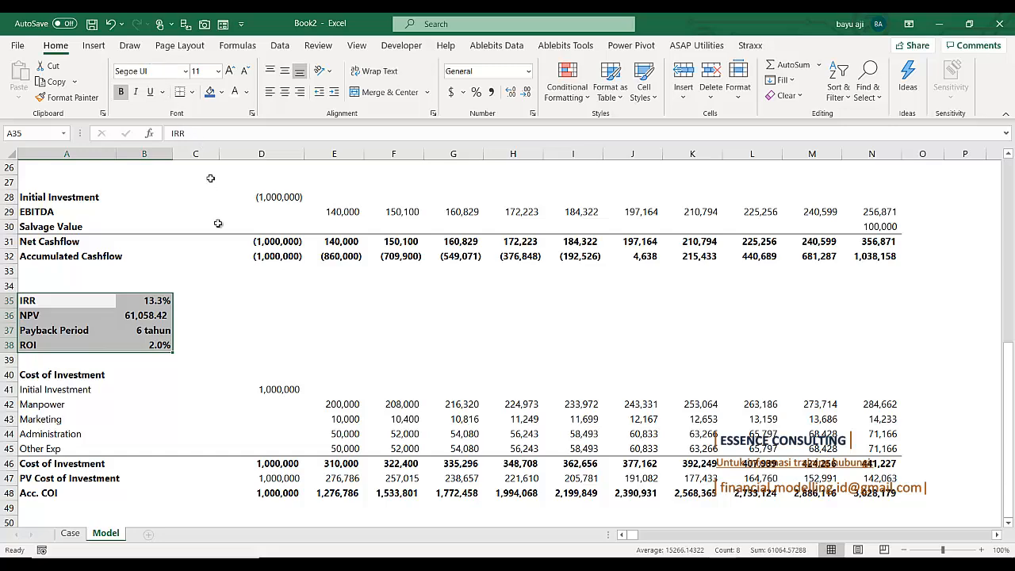
{"action": "scroll", "coordinate": [238, 317], "scroll_direction": "up", "scroll_amount": 8}
{"action": "left_click", "coordinate": [532, 270]}
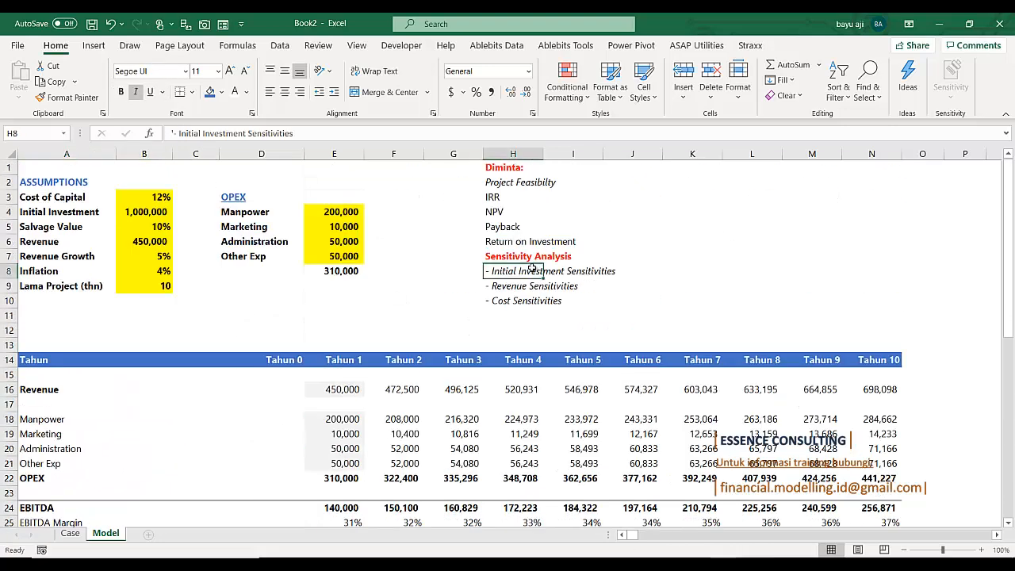
{"action": "left_click", "coordinate": [527, 258]}
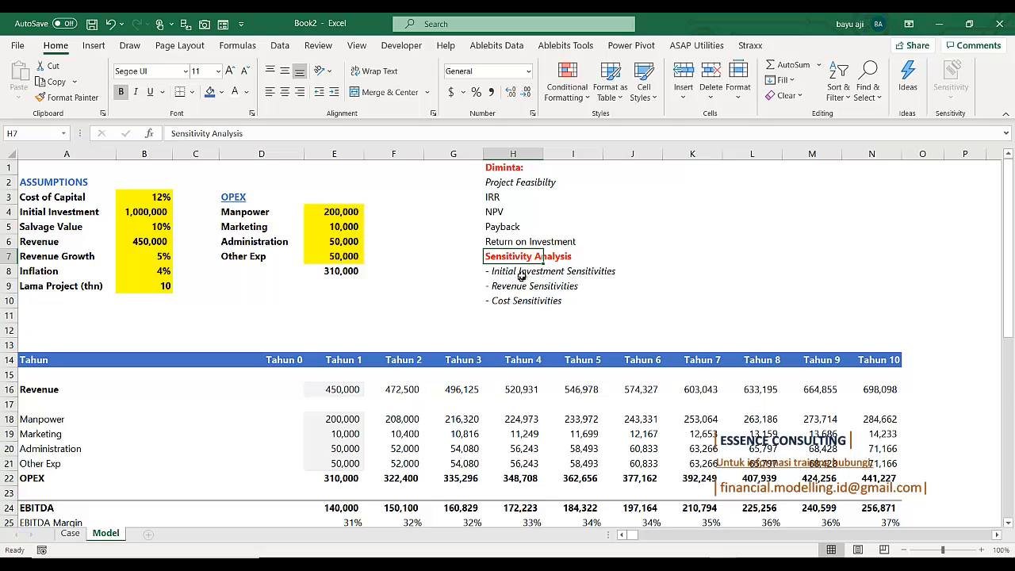
{"action": "left_click", "coordinate": [524, 275]}
{"action": "left_click", "coordinate": [523, 289]}
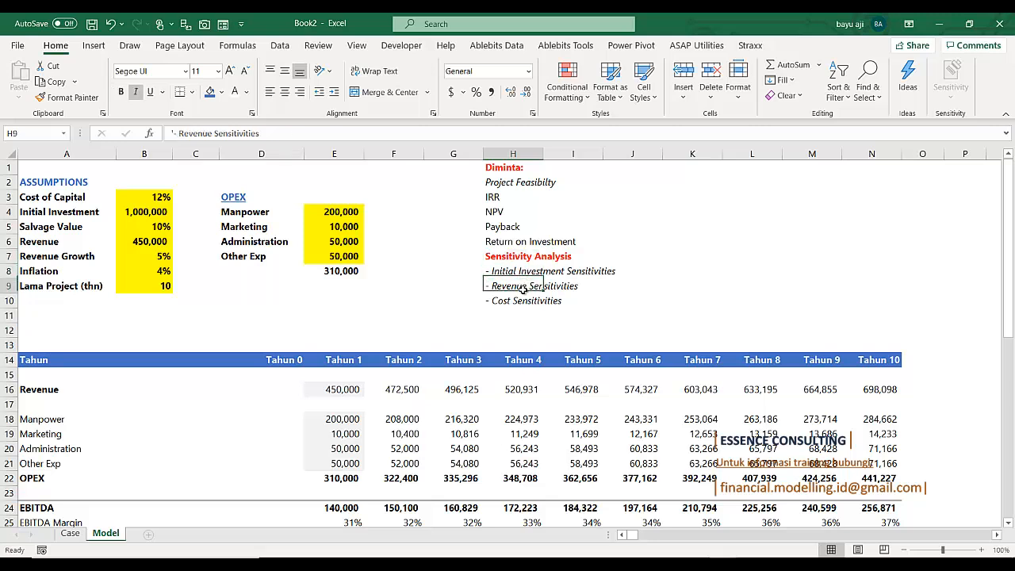
{"action": "left_click", "coordinate": [524, 304]}
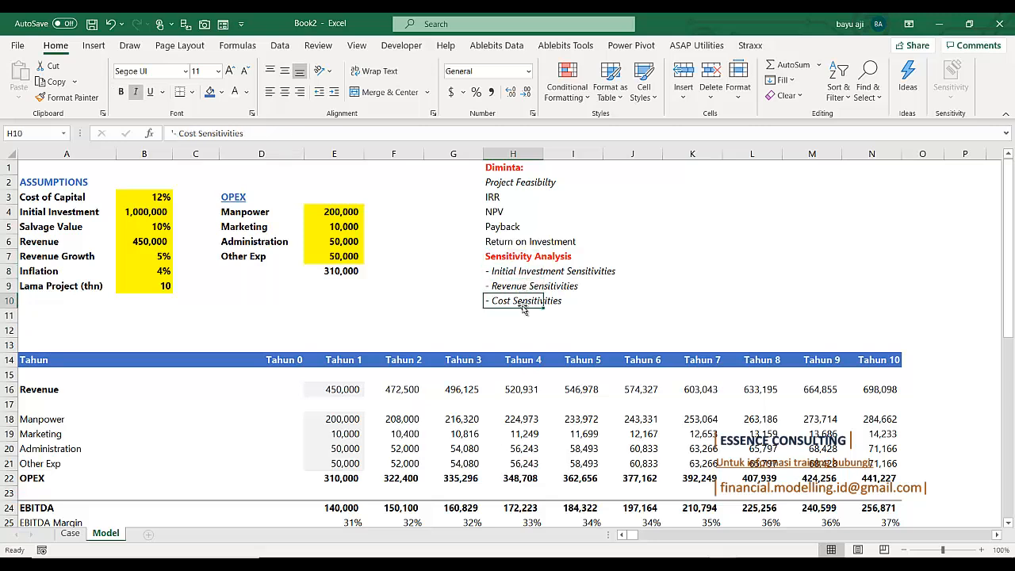